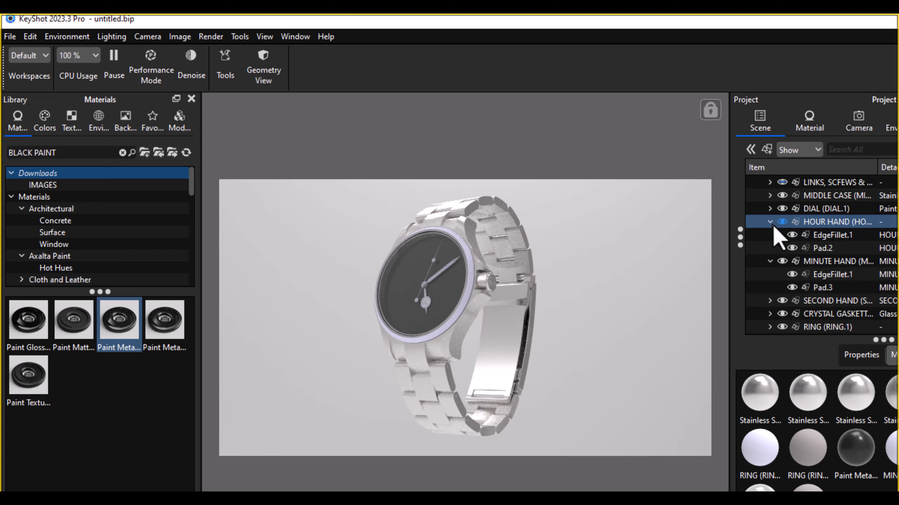
Step: Examine which parts of the hour and minute hands their EdgeFillet and Pad items represent, and expand the second hand's group
{"action": "left_click", "coordinate": [850, 235]}
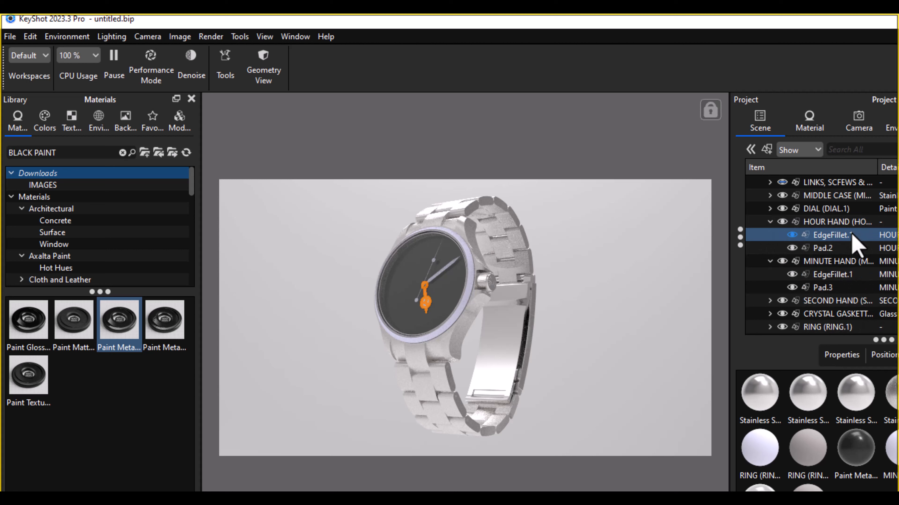
{"action": "left_click", "coordinate": [835, 248]}
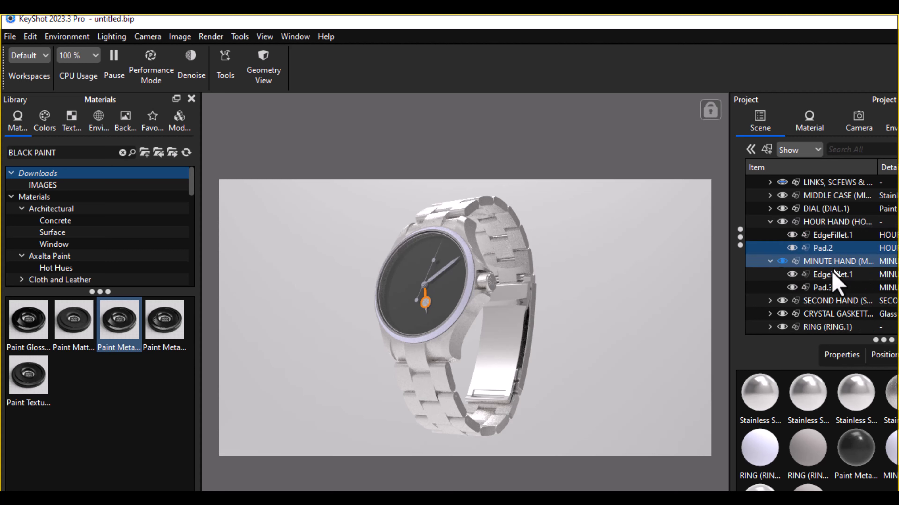
{"action": "left_click", "coordinate": [825, 275]}
{"action": "left_click", "coordinate": [825, 287], "text": "shift"}
{"action": "left_click", "coordinate": [826, 288]}
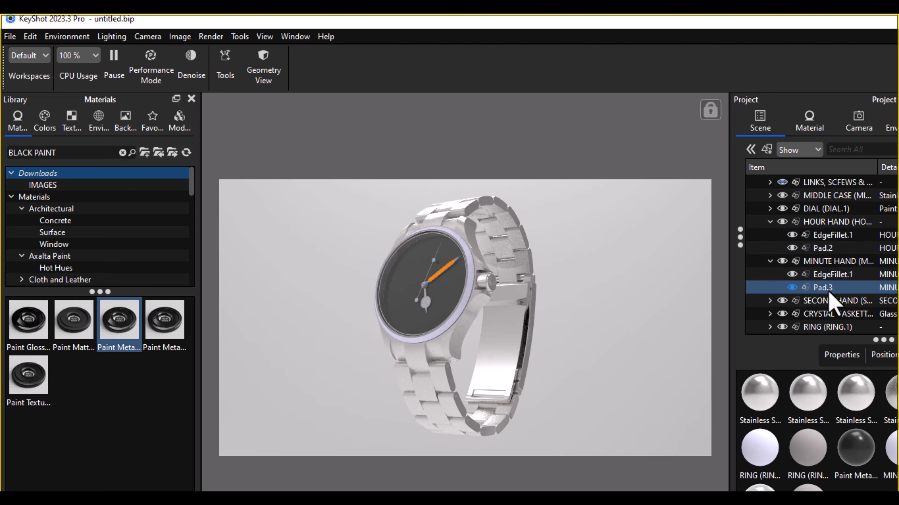
{"action": "left_click", "coordinate": [768, 301]}
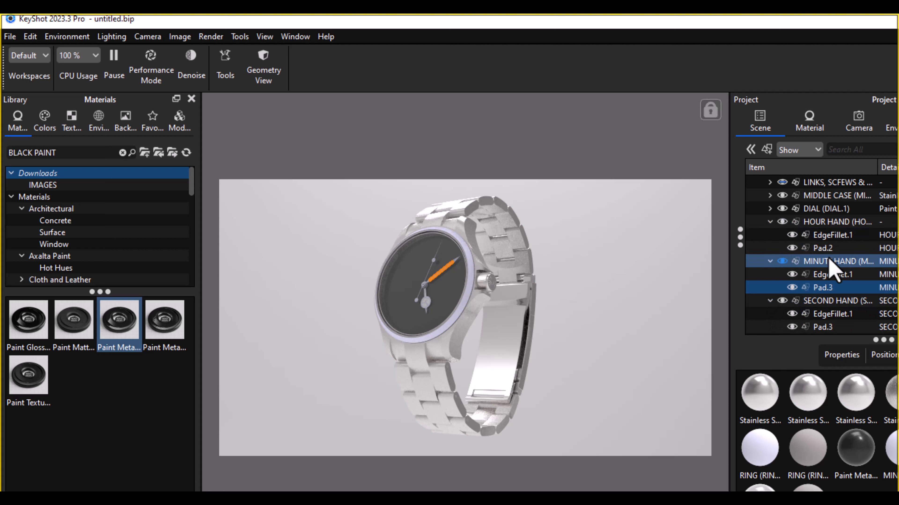
Step: Search the material library for "GREY GLOSS" and apply Paint Gloss Grey to the hour hand's EdgeFillet.1 part
{"action": "left_click", "coordinate": [67, 154]}
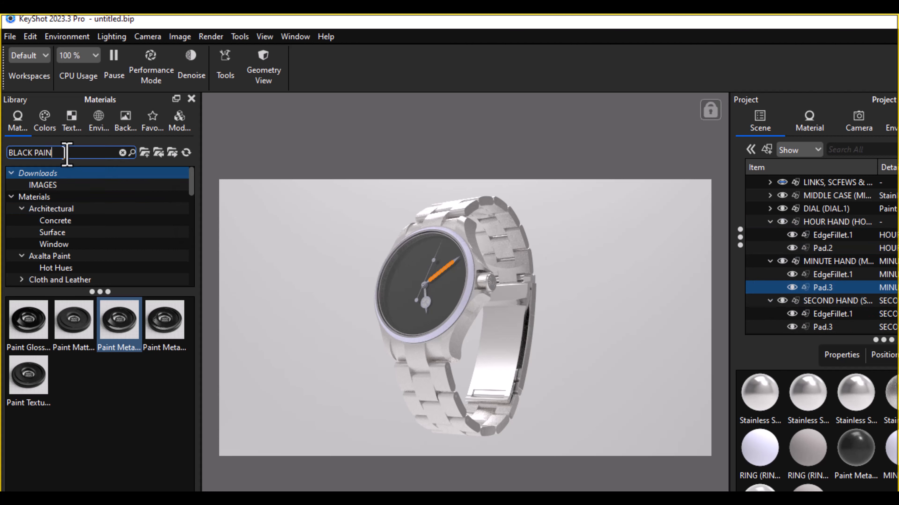
{"action": "key", "text": "BackSpace"}
{"action": "key", "text": "BackSpace"}
{"action": "key", "text": "BackSpace"}
{"action": "key", "text": "BackSpace"}
{"action": "key", "text": "BackSpace"}
{"action": "key", "text": "BackSpace"}
{"action": "key", "text": "BackSpace"}
{"action": "key", "text": "BackSpace"}
{"action": "key", "text": "BackSpace"}
{"action": "key", "text": "BackSpace"}
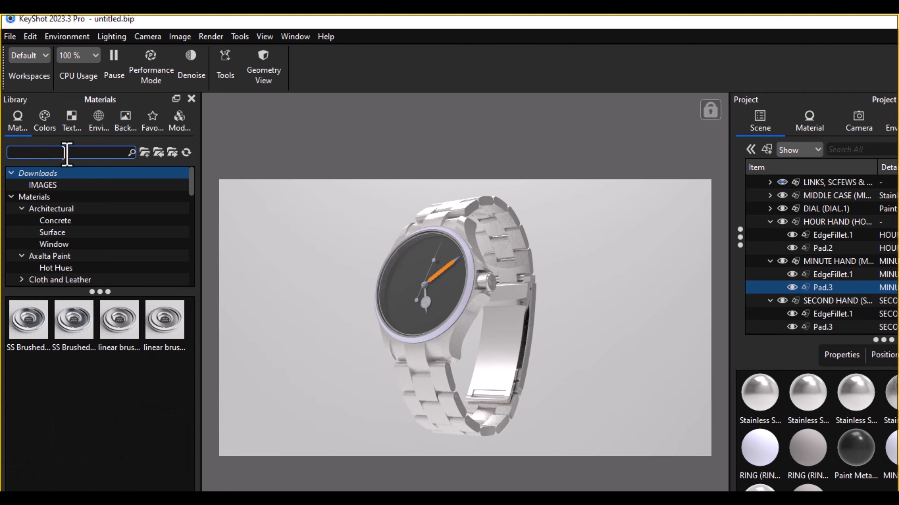
{"action": "type", "text": "GREY"}
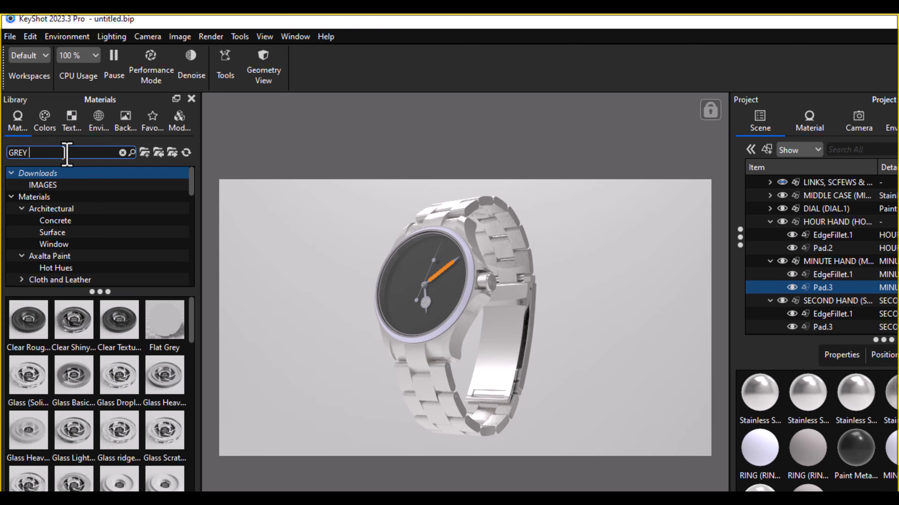
{"action": "type", "text": " GLOSS"}
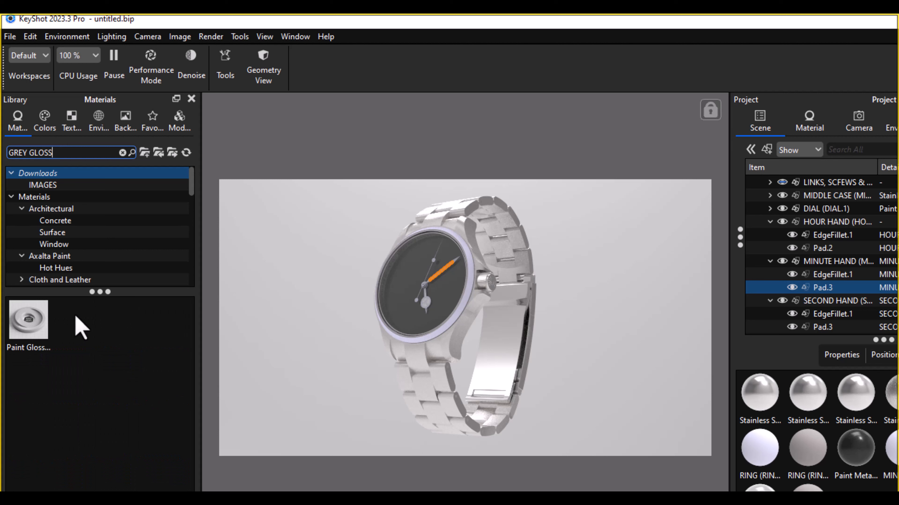
{"action": "mouse_move", "coordinate": [18, 326]}
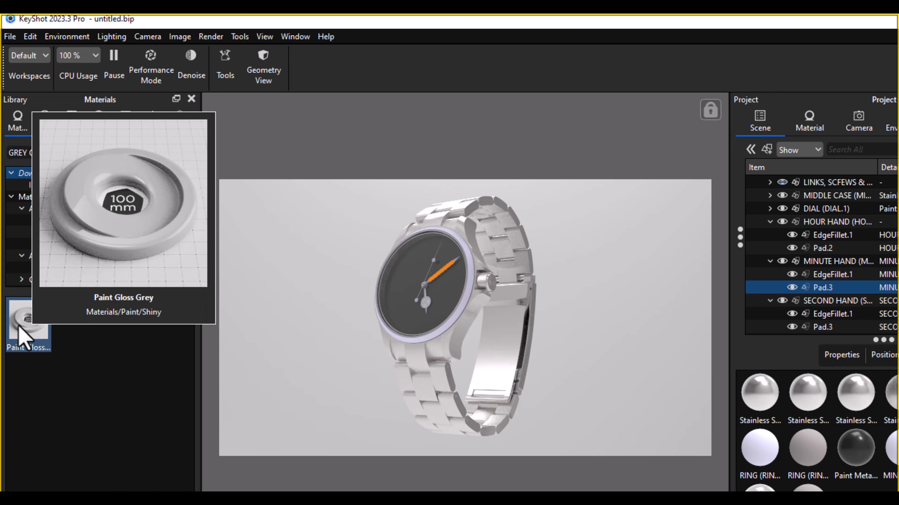
{"action": "mouse_move", "coordinate": [19, 327]}
{"action": "left_mouse_down"}
{"action": "mouse_move", "coordinate": [193, 302]}
{"action": "mouse_move", "coordinate": [773, 277]}
{"action": "mouse_move", "coordinate": [859, 236]}
{"action": "mouse_move", "coordinate": [870, 245]}
{"action": "mouse_move", "coordinate": [869, 236]}
{"action": "left_mouse_up"}
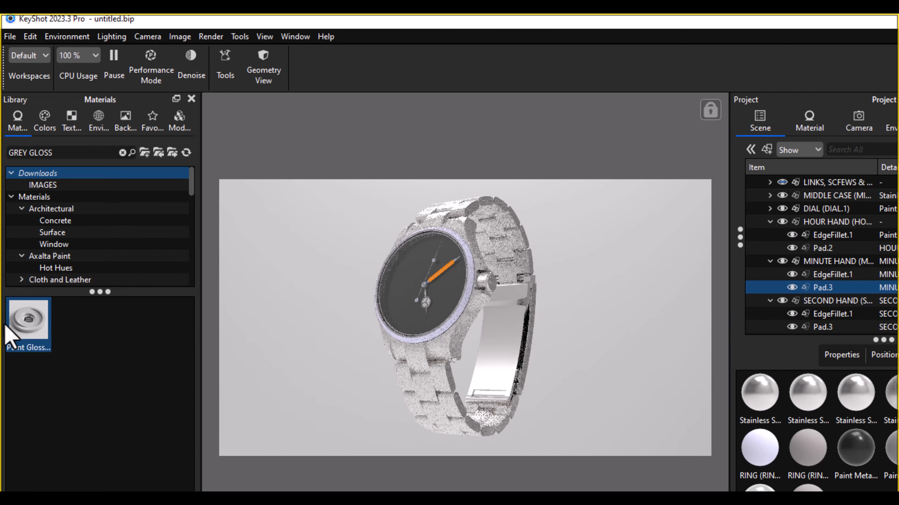
Step: Apply Paint Gloss Grey to the minute hand's EdgeFillet.1 part
{"action": "mouse_move", "coordinate": [20, 317]}
{"action": "left_mouse_down"}
{"action": "mouse_move", "coordinate": [849, 311]}
{"action": "mouse_move", "coordinate": [840, 283]}
{"action": "mouse_move", "coordinate": [758, 291]}
{"action": "mouse_move", "coordinate": [849, 293]}
{"action": "mouse_move", "coordinate": [692, 325]}
{"action": "mouse_move", "coordinate": [30, 315]}
{"action": "mouse_move", "coordinate": [31, 329]}
{"action": "left_mouse_up"}
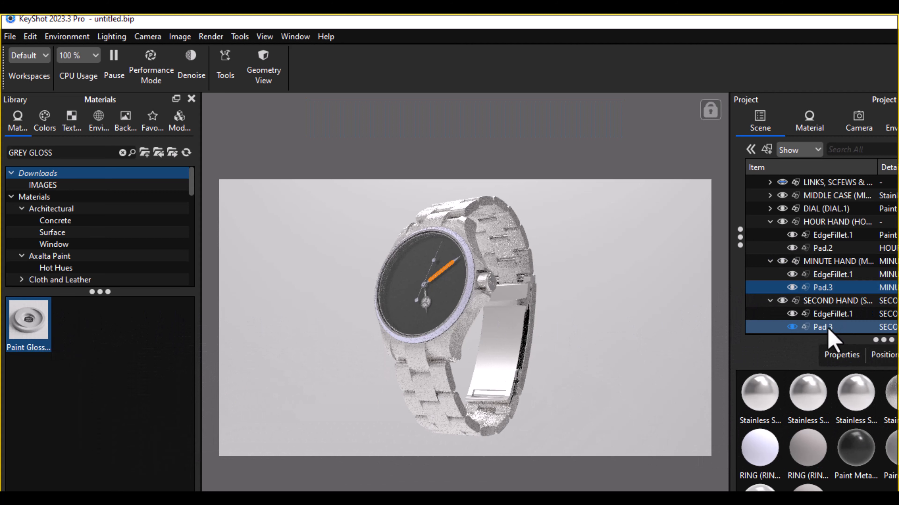
{"action": "left_click", "coordinate": [626, 321]}
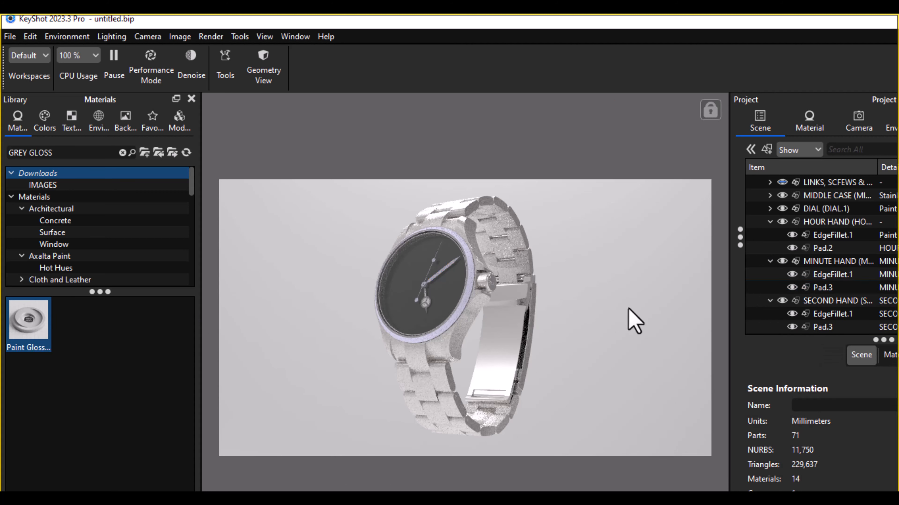
{"action": "mouse_move", "coordinate": [20, 326]}
{"action": "left_mouse_down"}
{"action": "mouse_move", "coordinate": [789, 310]}
{"action": "mouse_move", "coordinate": [819, 286]}
{"action": "left_mouse_up"}
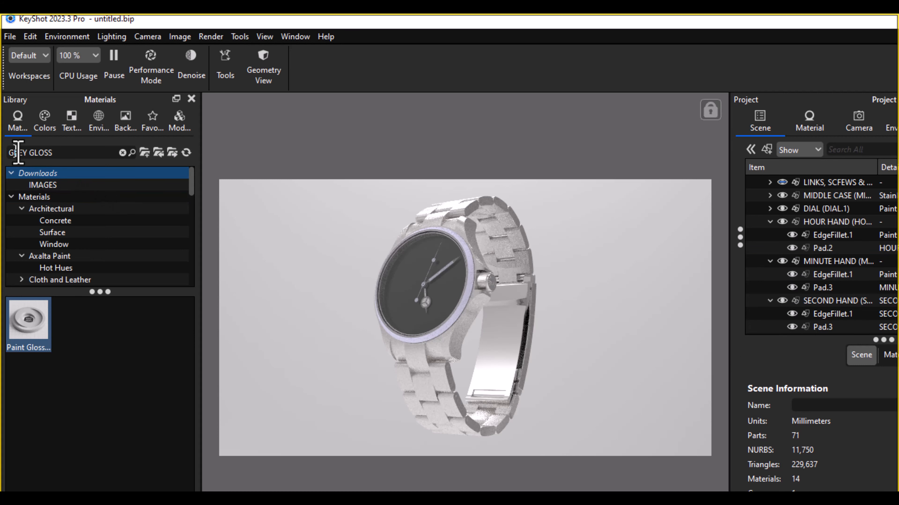
Step: Search the material library for "WHITE GLOSS" and apply Paint Gloss White to the hour hand's Pad.2 part
{"action": "left_click", "coordinate": [31, 153]}
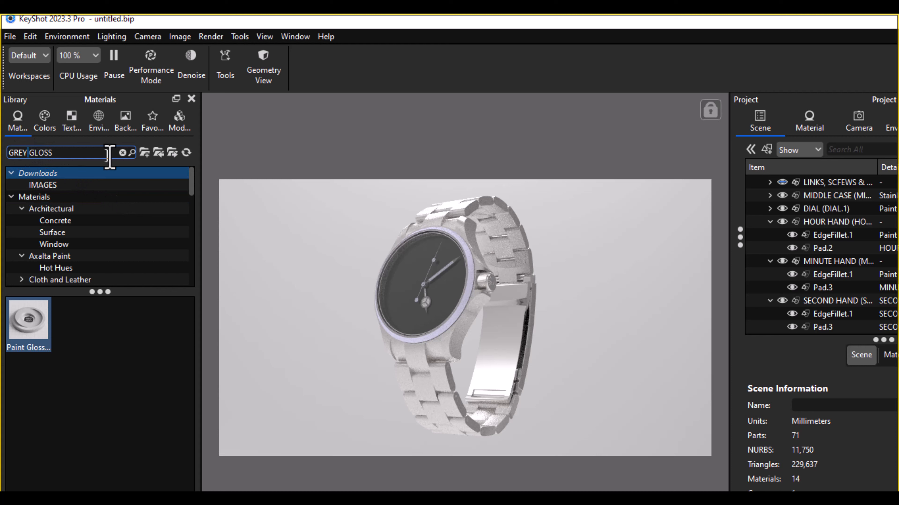
{"action": "key", "text": "BackSpace"}
{"action": "key", "text": "BackSpace"}
{"action": "key", "text": "BackSpace"}
{"action": "key", "text": "BackSpace"}
{"action": "key", "text": "BackSpace"}
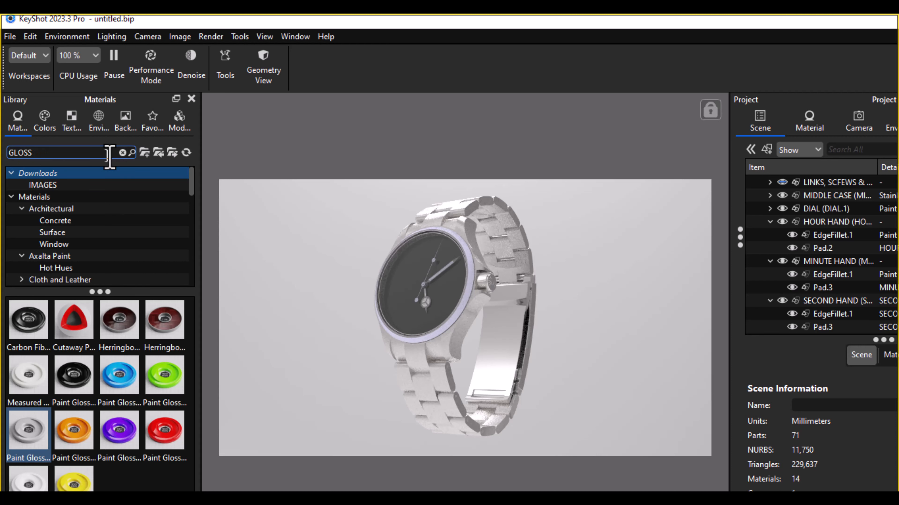
{"action": "type", "text": "WHITE"}
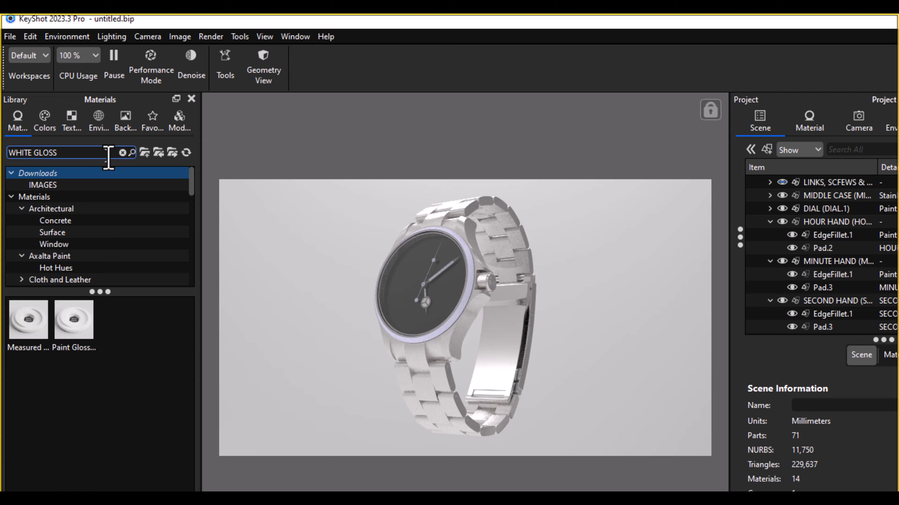
{"action": "left_click", "coordinate": [71, 342]}
{"action": "mouse_move", "coordinate": [70, 342]}
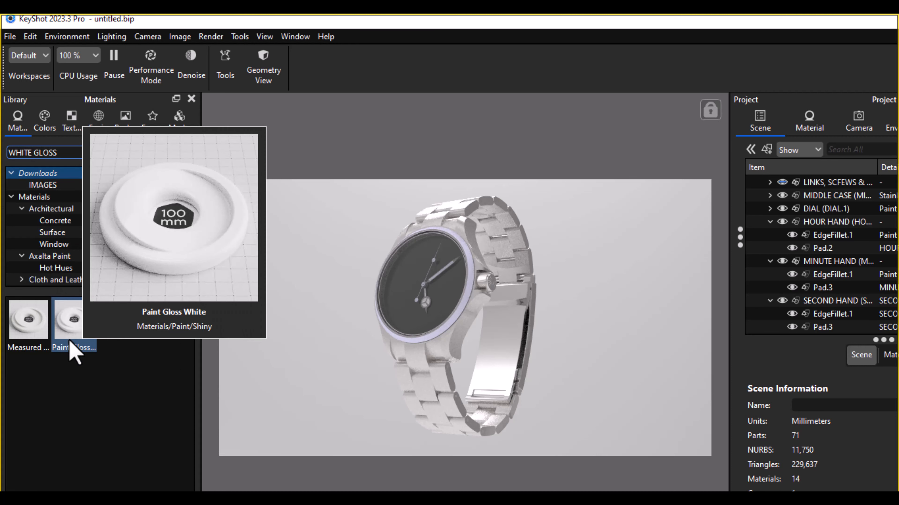
{"action": "mouse_move", "coordinate": [70, 342]}
{"action": "left_mouse_down"}
{"action": "mouse_move", "coordinate": [747, 235]}
{"action": "mouse_move", "coordinate": [856, 262]}
{"action": "mouse_move", "coordinate": [810, 253]}
{"action": "left_mouse_up"}
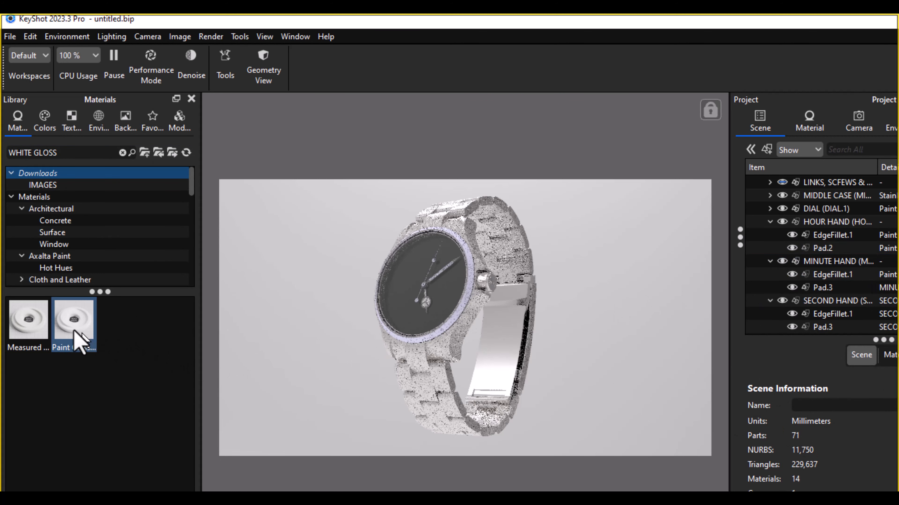
Step: Apply Paint Gloss White to the second hand's Pad.3 part
{"action": "mouse_move", "coordinate": [73, 335]}
{"action": "left_mouse_down"}
{"action": "mouse_move", "coordinate": [828, 342]}
{"action": "mouse_move", "coordinate": [768, 290]}
{"action": "left_mouse_up"}
{"action": "mouse_move", "coordinate": [72, 322]}
{"action": "left_mouse_down"}
{"action": "mouse_move", "coordinate": [401, 323]}
{"action": "mouse_move", "coordinate": [832, 342]}
{"action": "left_mouse_up"}
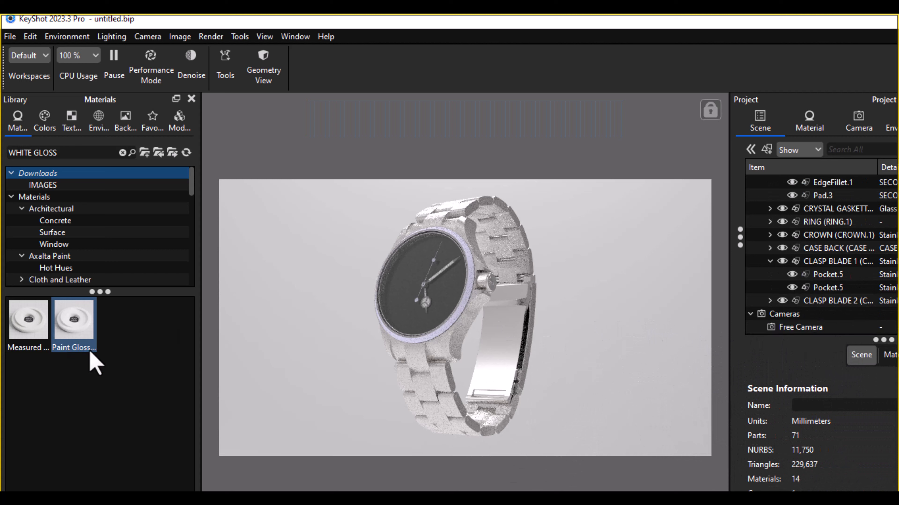
{"action": "mouse_move", "coordinate": [90, 355]}
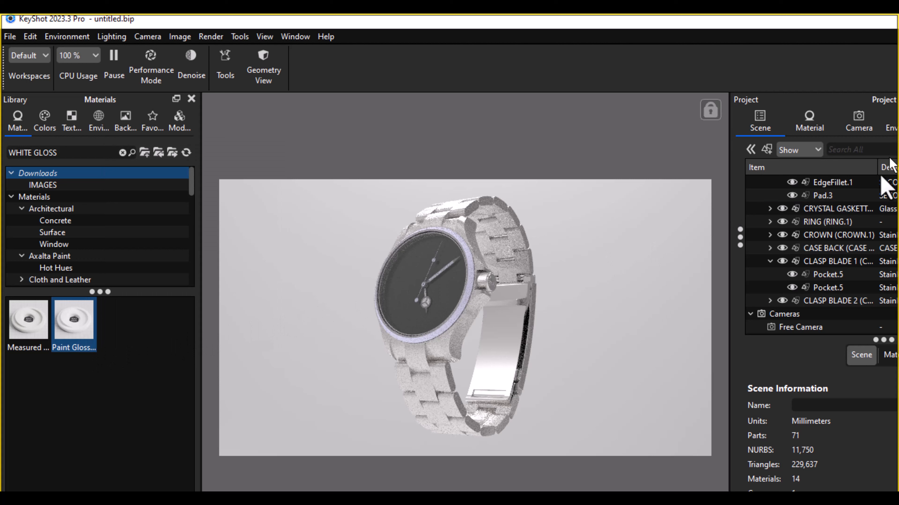
{"action": "scroll", "coordinate": [846, 262], "scroll_direction": "up", "scroll_amount": 1}
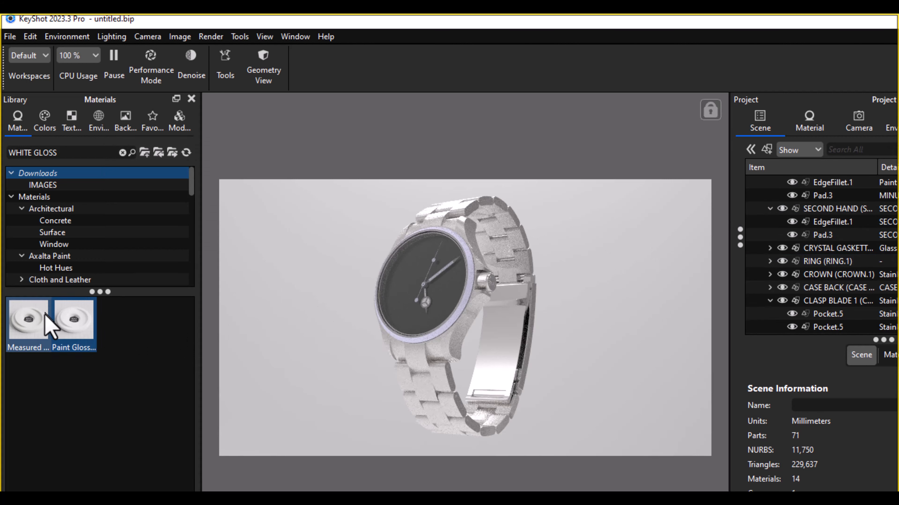
{"action": "mouse_move", "coordinate": [74, 330]}
{"action": "left_mouse_down"}
{"action": "mouse_move", "coordinate": [647, 232]}
{"action": "mouse_move", "coordinate": [823, 225]}
{"action": "mouse_move", "coordinate": [824, 246]}
{"action": "mouse_move", "coordinate": [825, 233]}
{"action": "mouse_move", "coordinate": [814, 244]}
{"action": "left_mouse_up"}
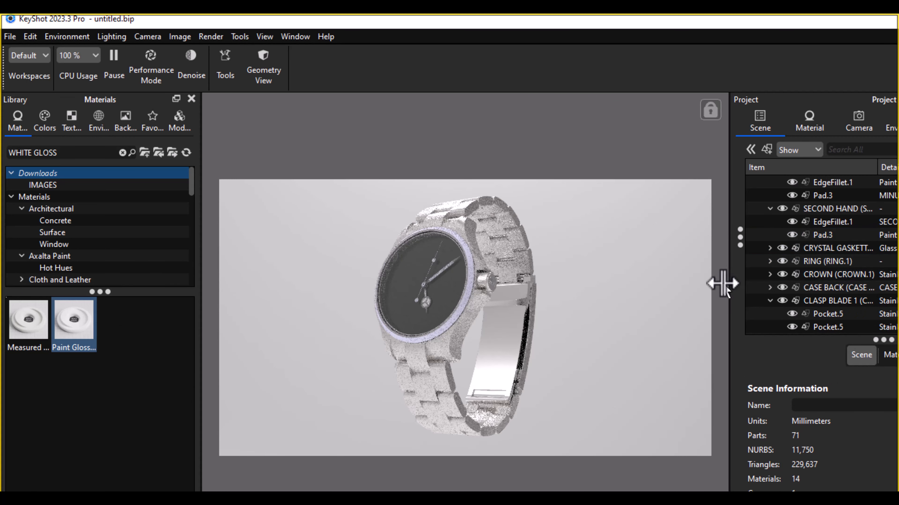
Step: Search the material library for "GREEN GLOSS" and apply the green gloss paint to the second hand's EdgeFillet.1 part
{"action": "left_click", "coordinate": [849, 223]}
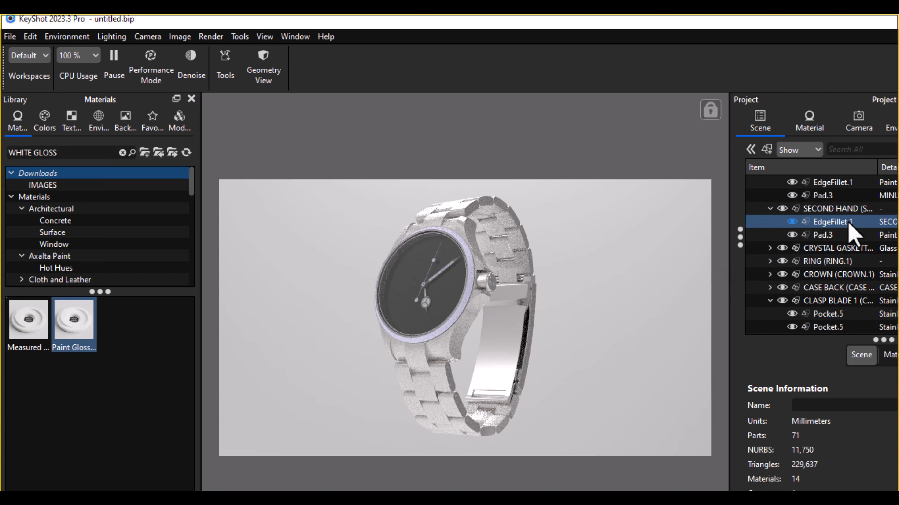
{"action": "left_click", "coordinate": [31, 152]}
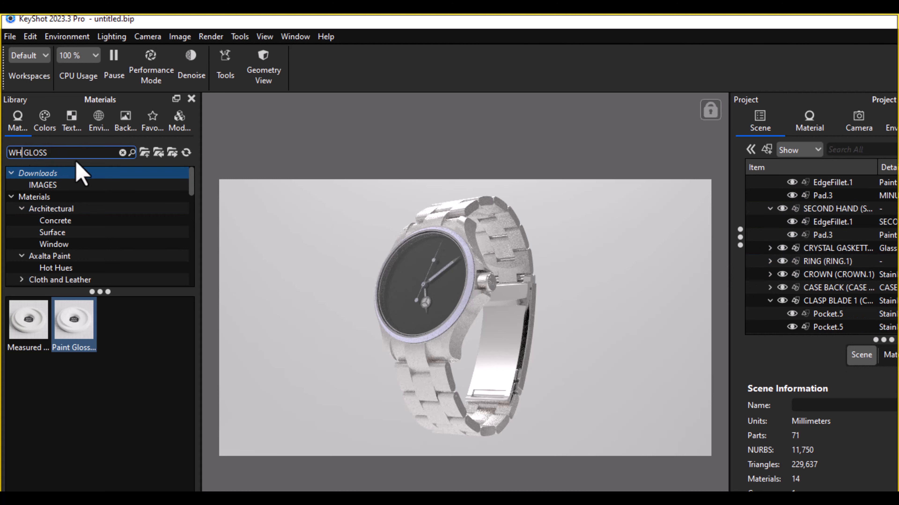
{"action": "key", "text": "BackSpace"}
{"action": "key", "text": "BackSpace"}
{"action": "type", "text": "GR"}
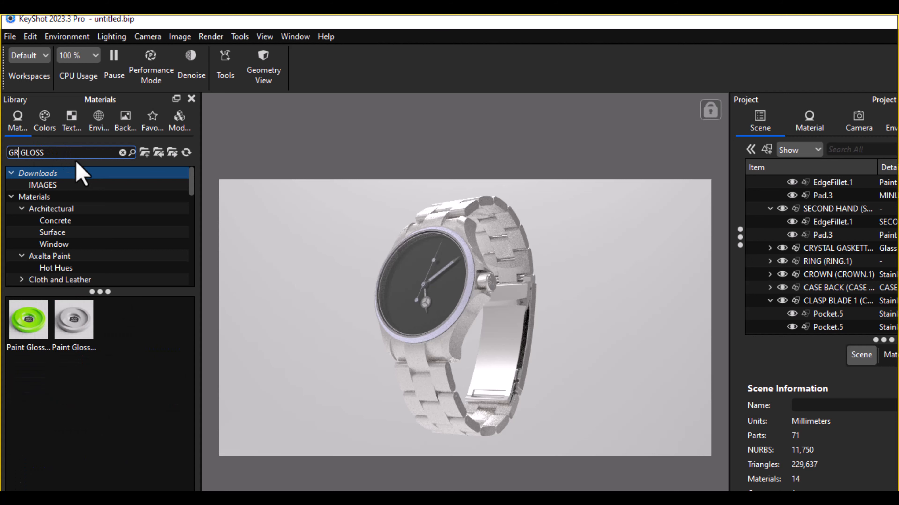
{"action": "type", "text": "EEN"}
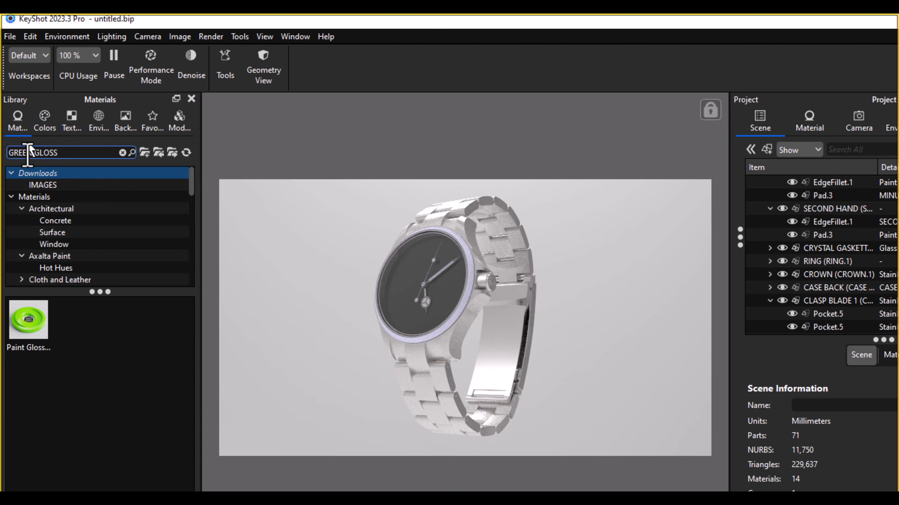
{"action": "mouse_move", "coordinate": [19, 335]}
{"action": "left_mouse_down"}
{"action": "mouse_move", "coordinate": [24, 341]}
{"action": "mouse_move", "coordinate": [544, 222]}
{"action": "mouse_move", "coordinate": [818, 226]}
{"action": "left_mouse_up"}
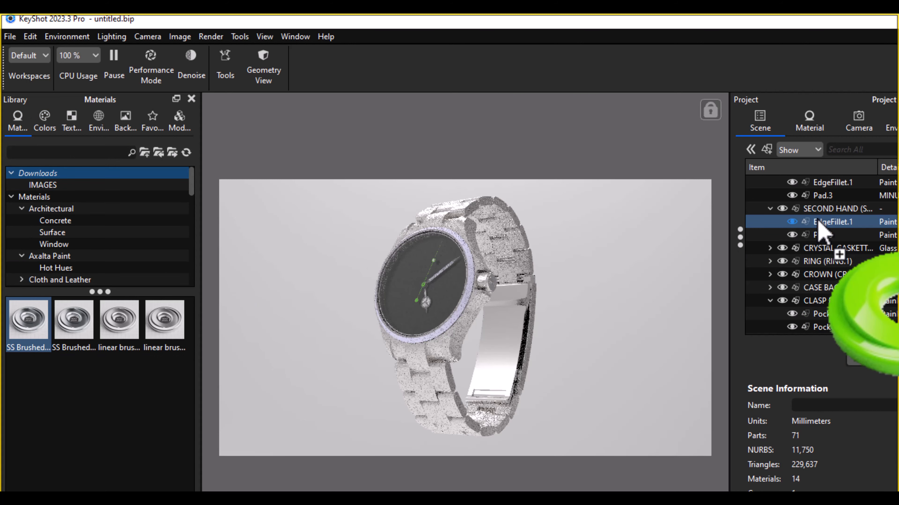
Step: Collapse the second hand, minute hand and hour hand groups in the scene tree
{"action": "left_click", "coordinate": [819, 209]}
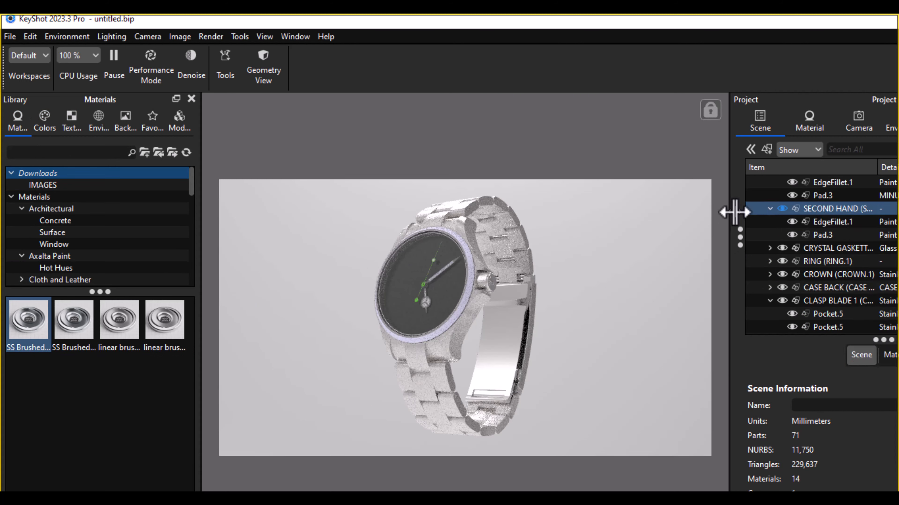
{"action": "left_click", "coordinate": [770, 209]}
{"action": "scroll", "coordinate": [790, 230], "scroll_direction": "up", "scroll_amount": 3}
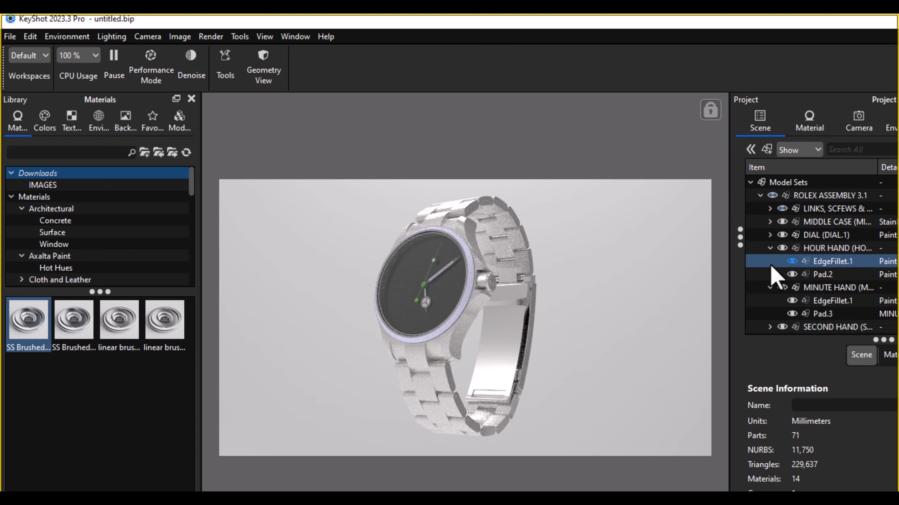
{"action": "left_click", "coordinate": [770, 287]}
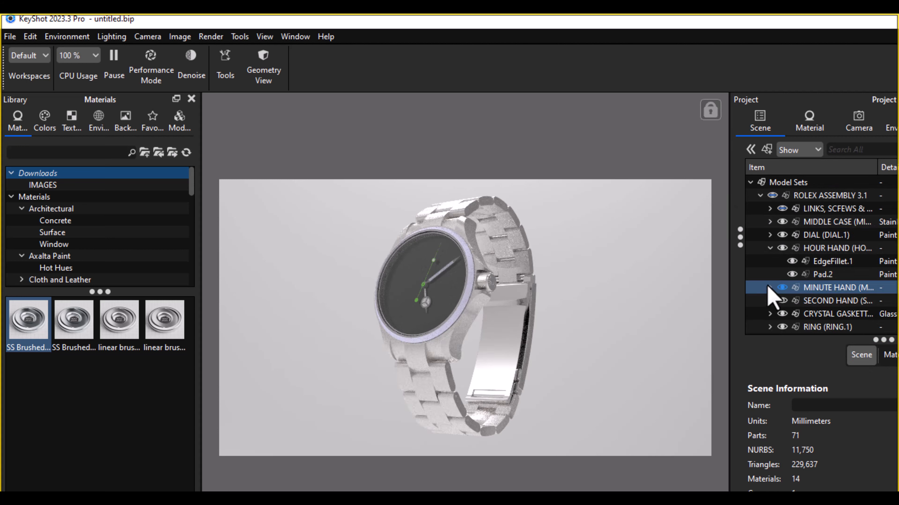
{"action": "left_click", "coordinate": [770, 248]}
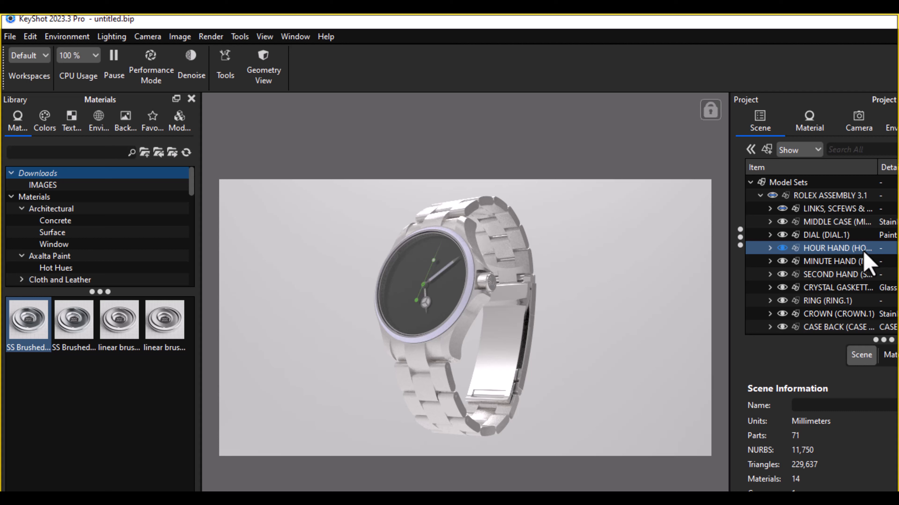
Step: Open the dial's material for editing and detach the Project panel as a floating window over the material library
{"action": "left_click", "coordinate": [816, 236]}
{"action": "right_click", "coordinate": [816, 235]}
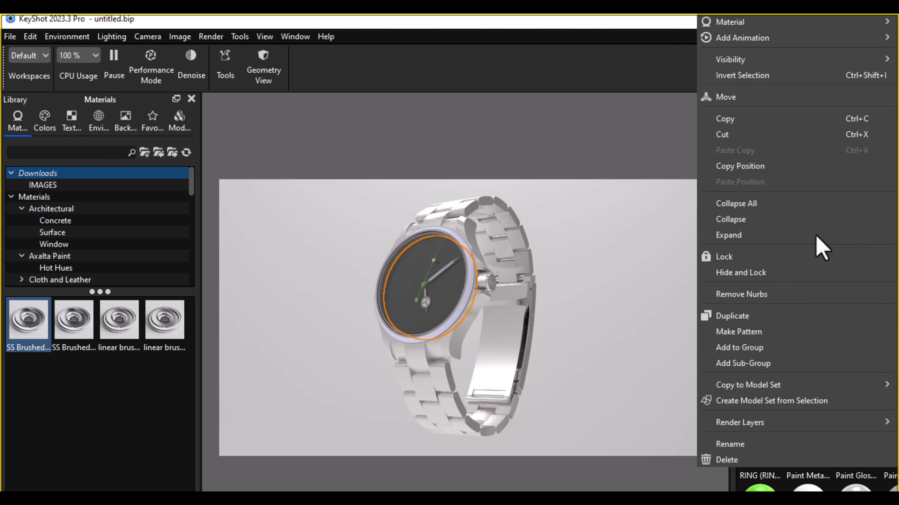
{"action": "mouse_move", "coordinate": [757, 24]}
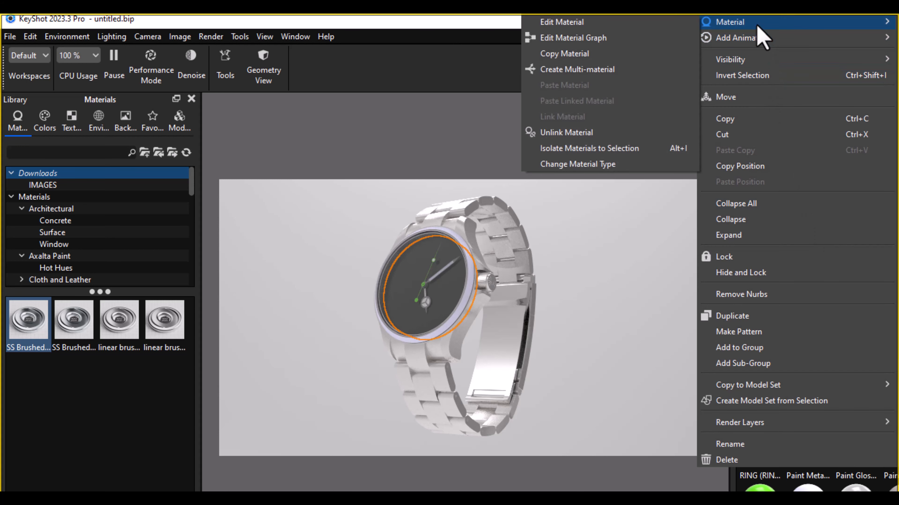
{"action": "left_click", "coordinate": [663, 25]}
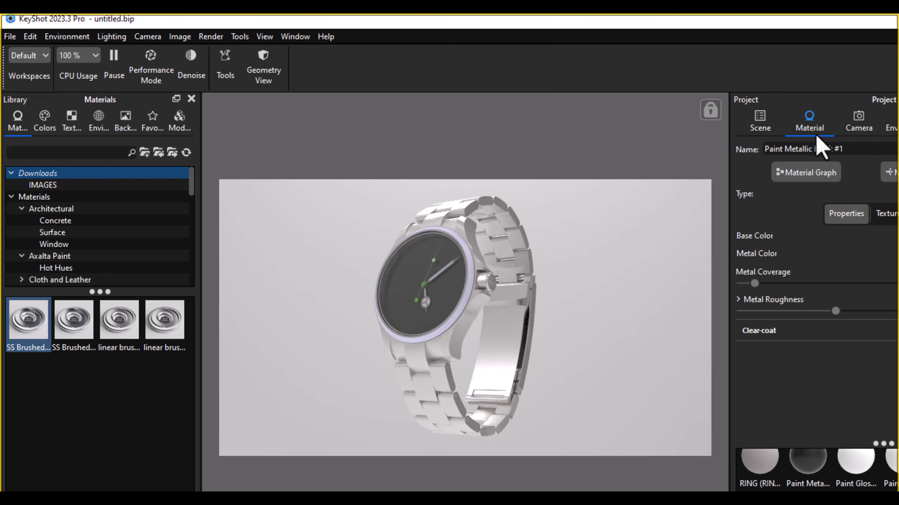
{"action": "left_click_drag", "start_coordinate": [814, 114], "coordinate": [172, 46]}
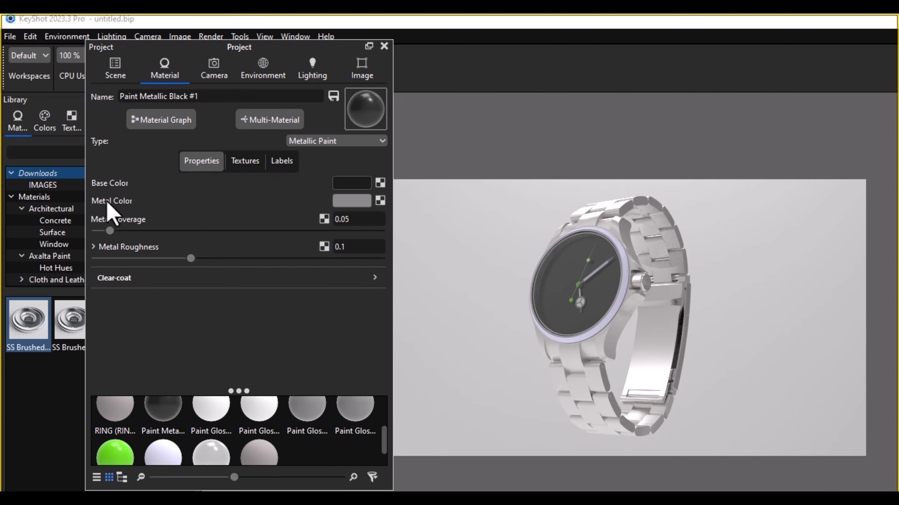
Step: Change the dial's material type to Diffuse, trying Flat first
{"action": "mouse_move", "coordinate": [107, 205]}
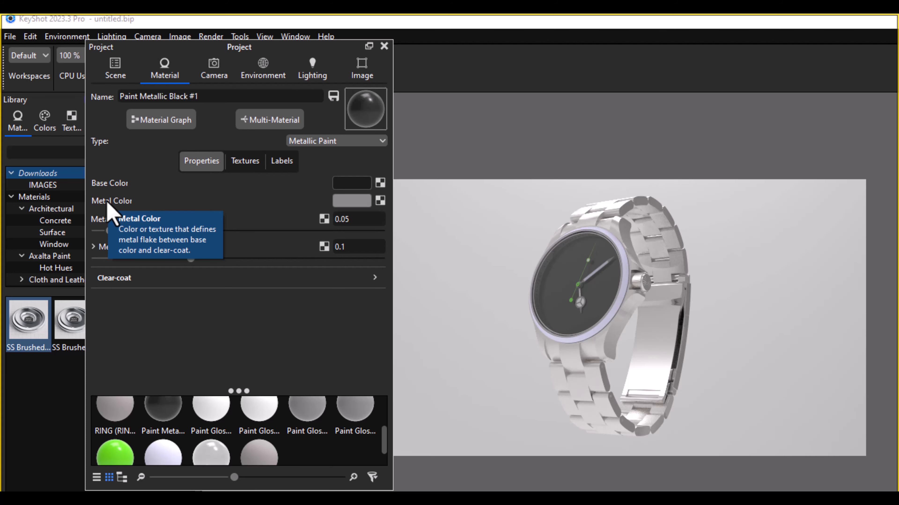
{"action": "left_click", "coordinate": [381, 141]}
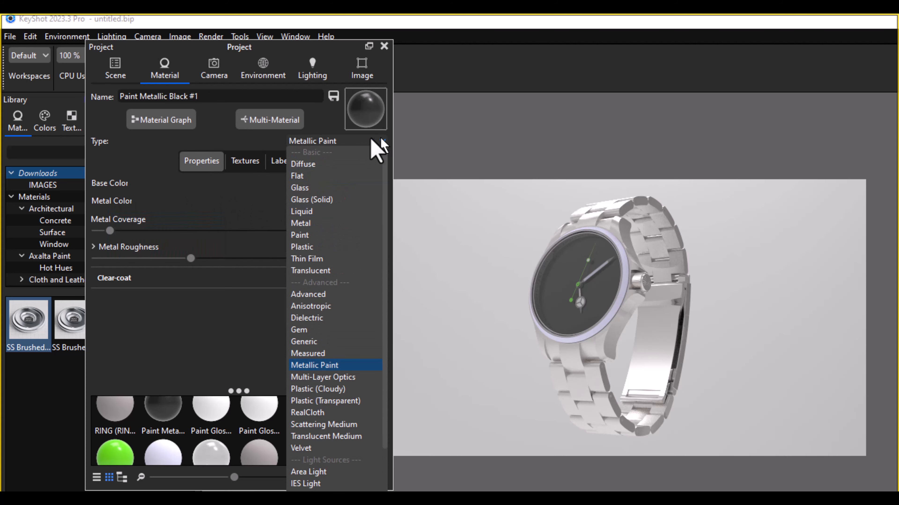
{"action": "left_click", "coordinate": [316, 177]}
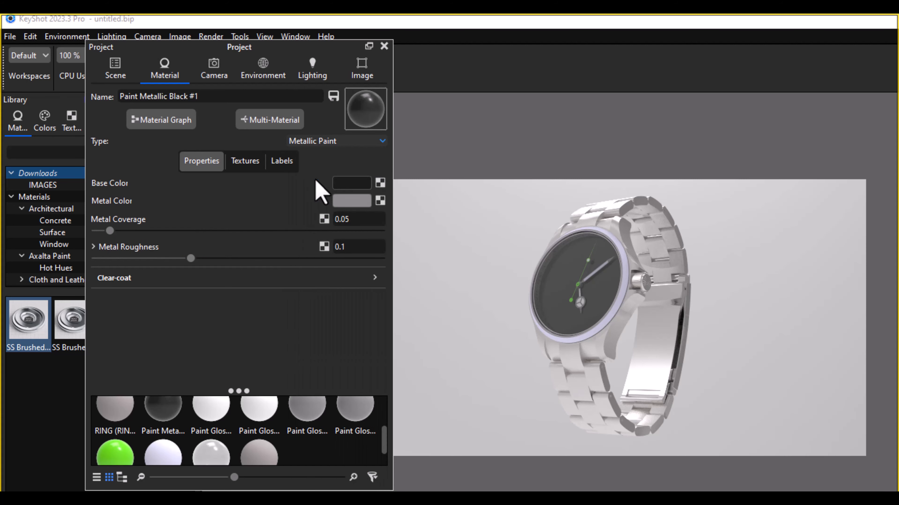
{"action": "left_click", "coordinate": [383, 142]}
{"action": "left_click", "coordinate": [333, 165]}
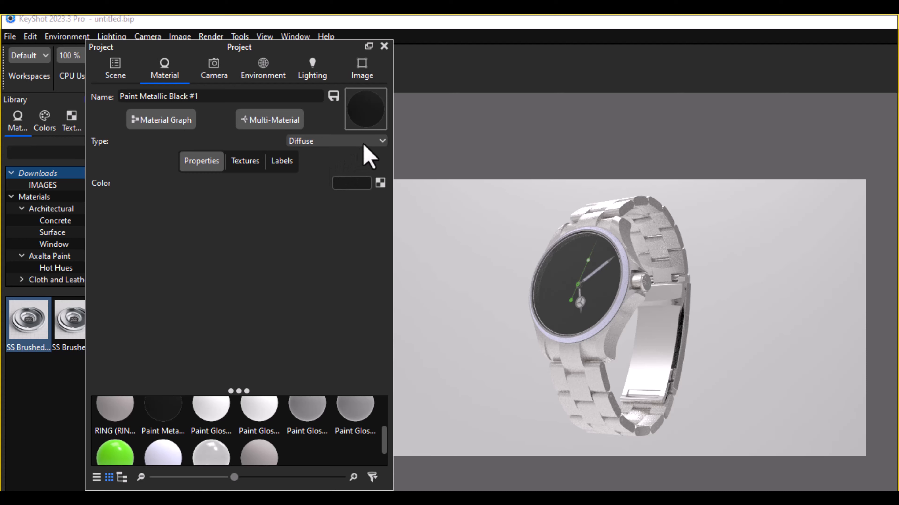
Step: Load the watch face image r.PNG from the ROLEX AIR KING PROJECT folder as the dial material's colour texture
{"action": "left_click", "coordinate": [246, 162]}
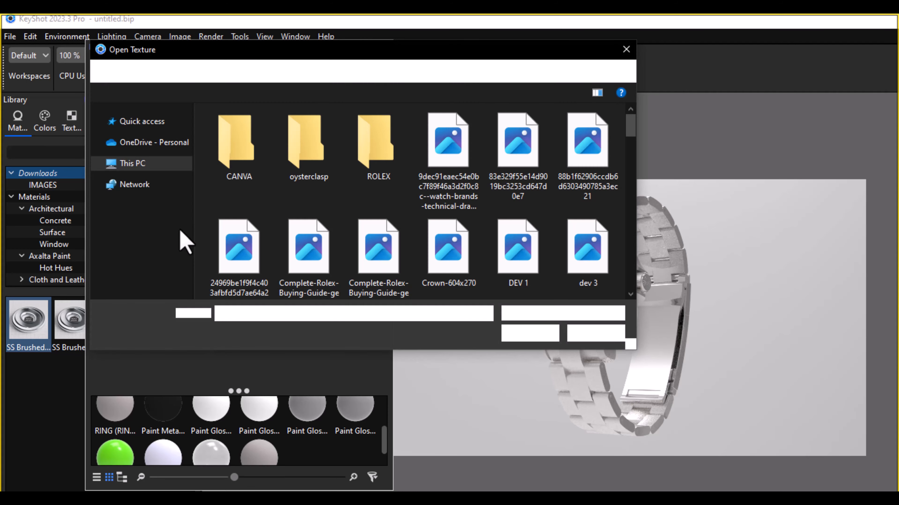
{"action": "scroll", "coordinate": [301, 241], "scroll_direction": "down", "scroll_amount": 5}
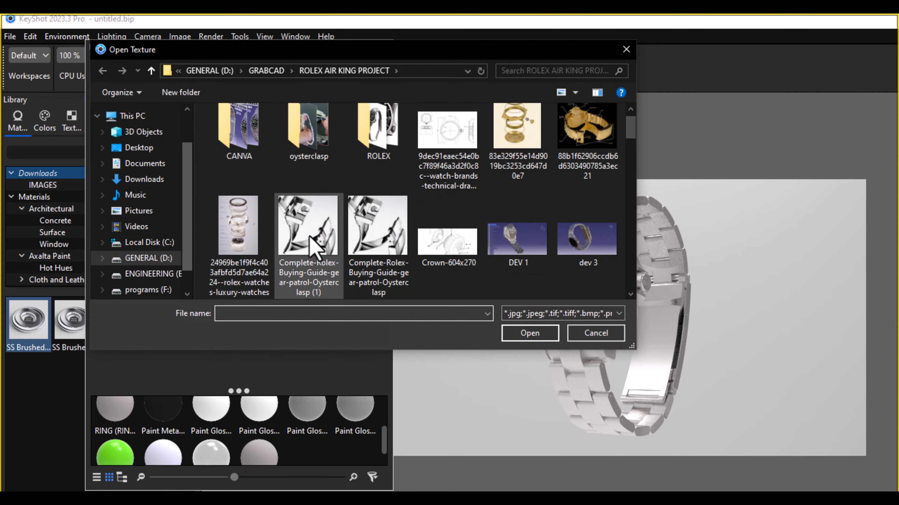
{"action": "scroll", "coordinate": [311, 247], "scroll_direction": "down", "scroll_amount": 4}
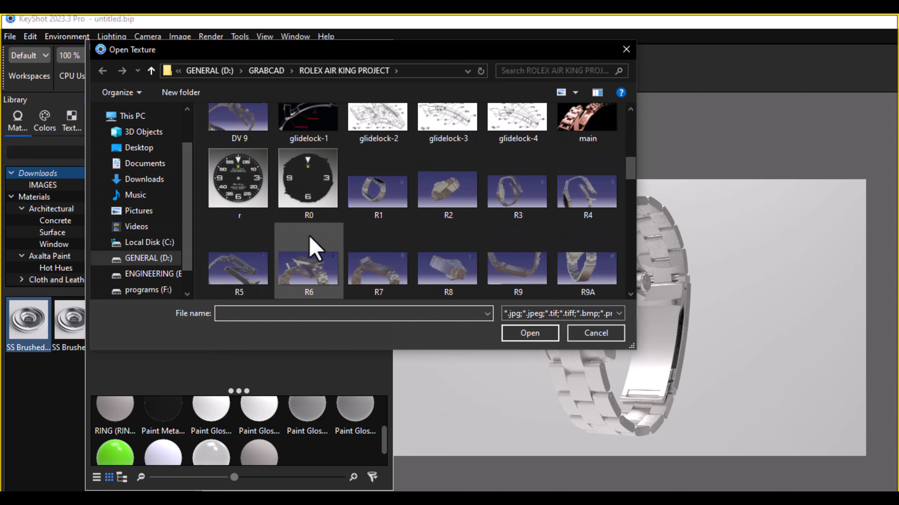
{"action": "double_click", "coordinate": [233, 193]}
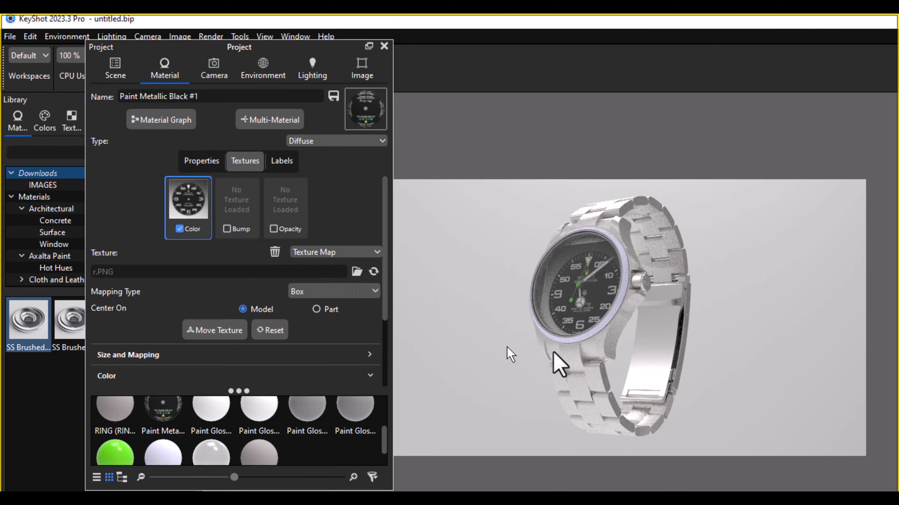
Step: Make the Free Camera active and turn the watch so that its dial faces the viewer
{"action": "left_click", "coordinate": [213, 71]}
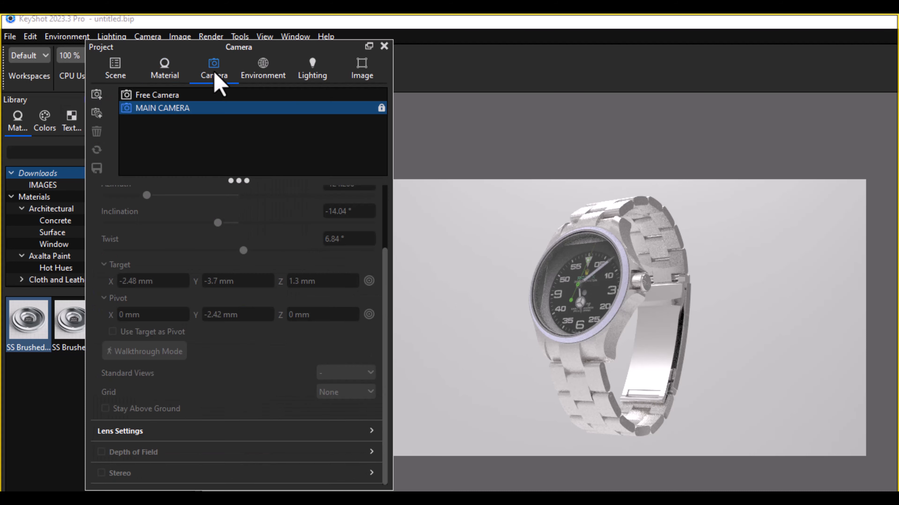
{"action": "left_click", "coordinate": [180, 96]}
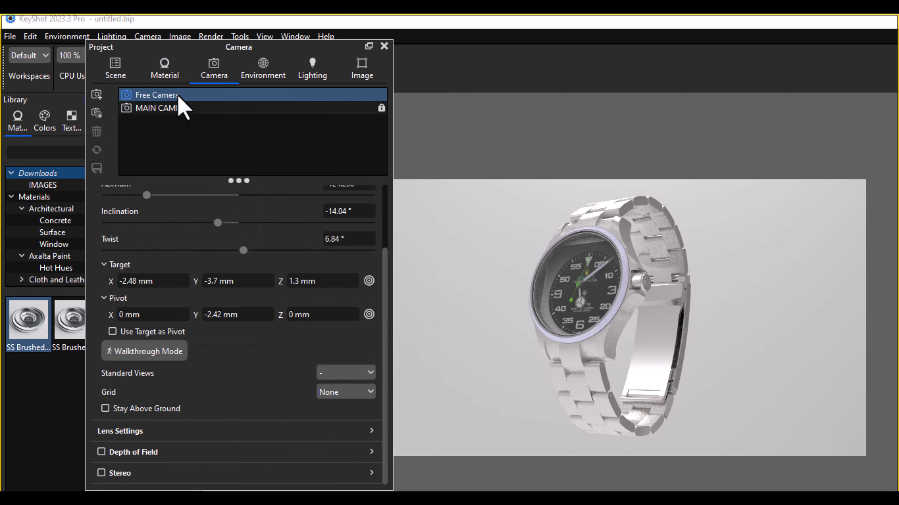
{"action": "left_click", "coordinate": [113, 73]}
{"action": "left_click", "coordinate": [166, 76]}
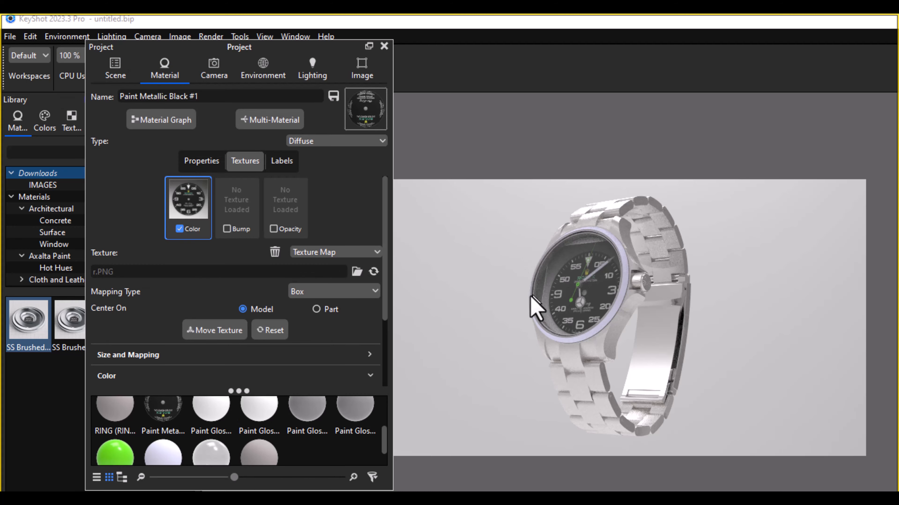
{"action": "left_click_drag", "start_coordinate": [526, 301], "coordinate": [577, 303]}
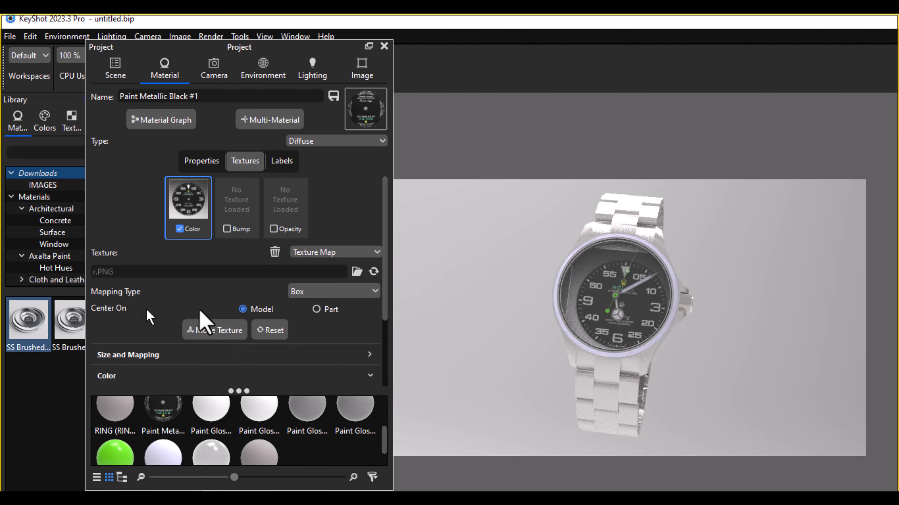
Step: Centre the dial's box-mapped texture on the part instead of the model
{"action": "left_click", "coordinate": [316, 309]}
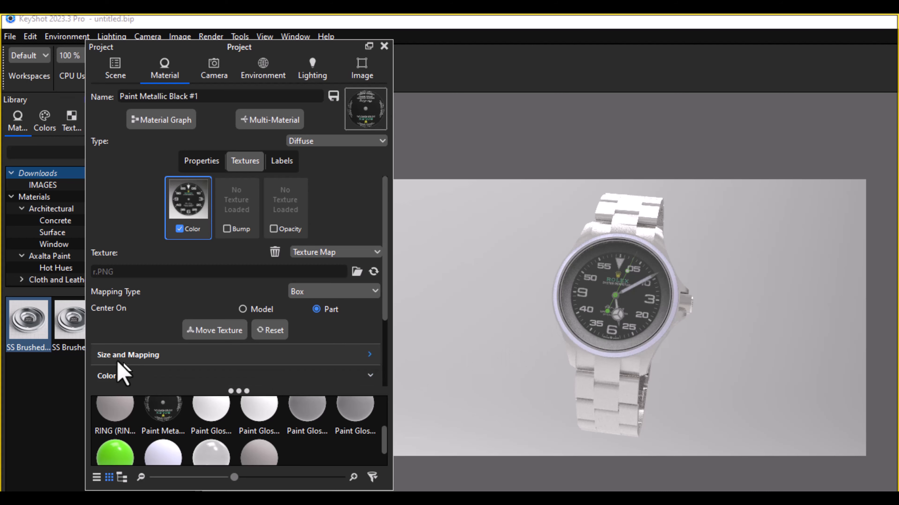
{"action": "scroll", "coordinate": [362, 328], "scroll_direction": "down", "scroll_amount": 2}
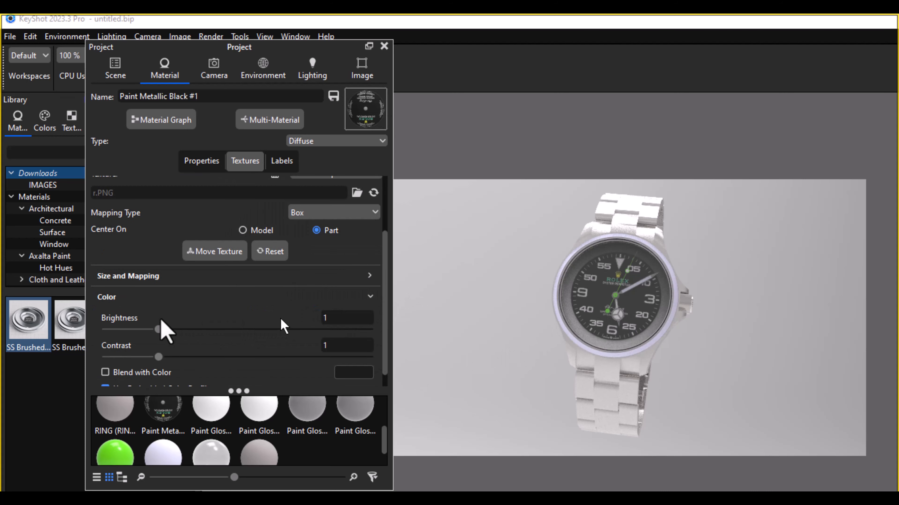
{"action": "scroll", "coordinate": [622, 301], "scroll_direction": "up", "scroll_amount": 5}
Step: Hide the middle case, crystal gasket and ring so the dial can be inspected unobstructed
{"action": "left_click", "coordinate": [115, 68]}
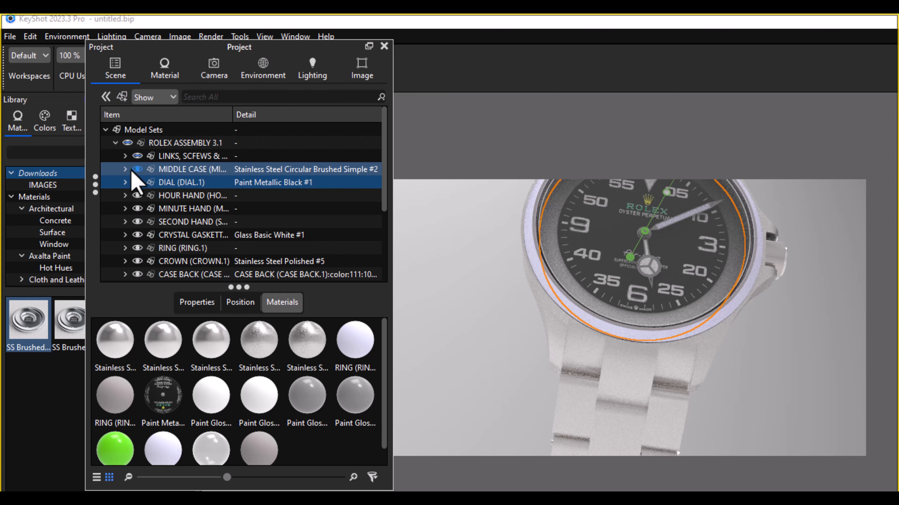
{"action": "left_click", "coordinate": [137, 169]}
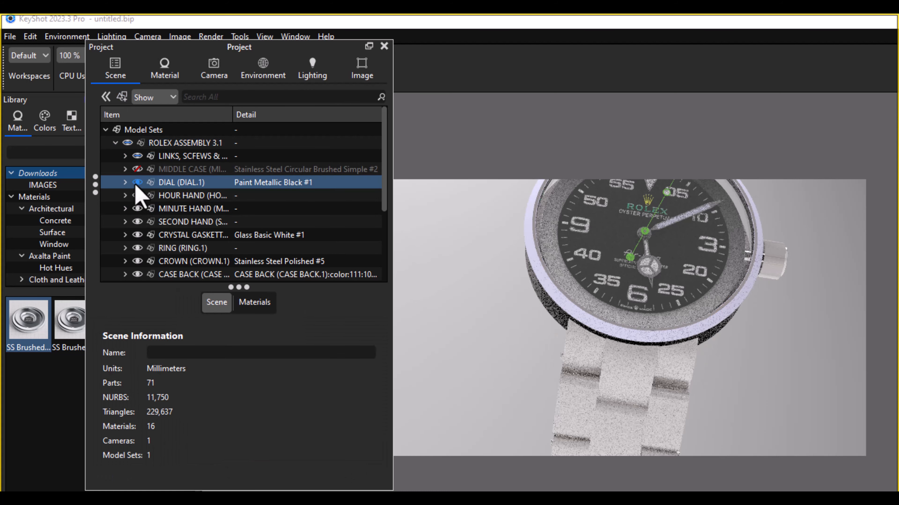
{"action": "left_click", "coordinate": [137, 170]}
{"action": "left_click", "coordinate": [137, 169]}
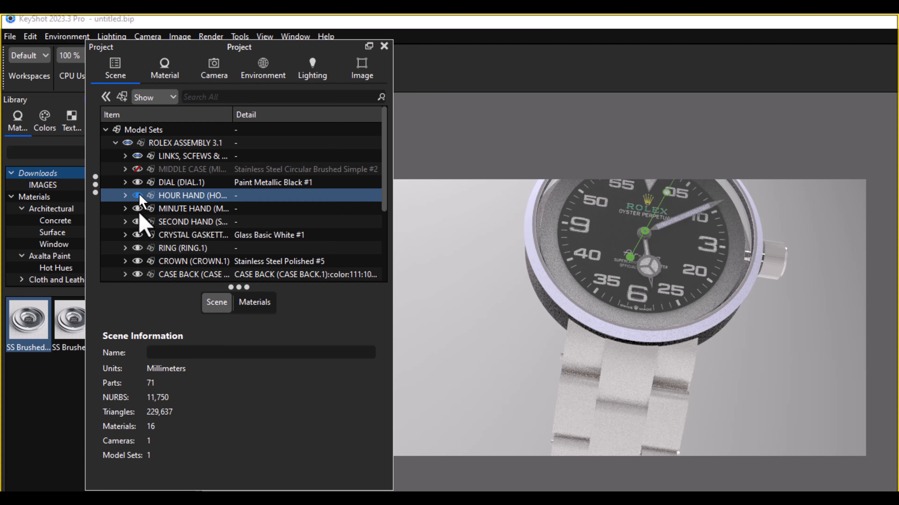
{"action": "left_click", "coordinate": [137, 235]}
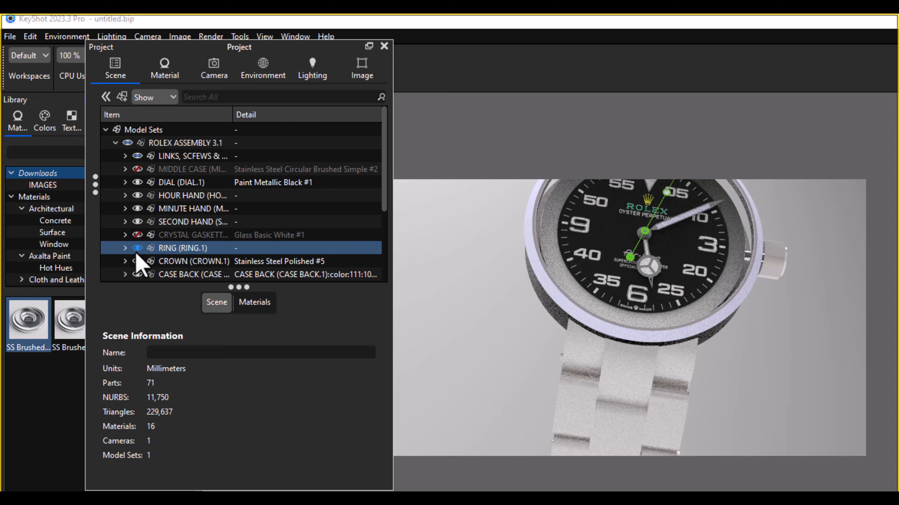
{"action": "left_click", "coordinate": [137, 248]}
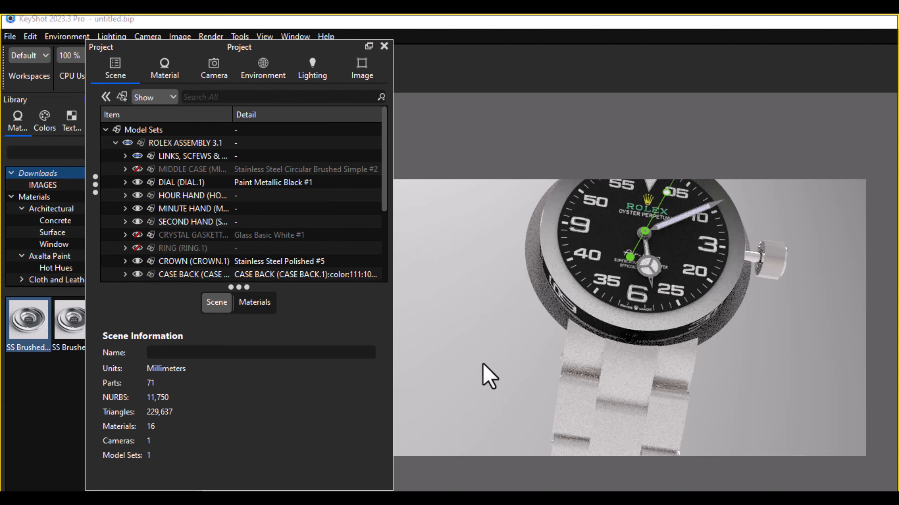
Step: Enlarge the dial texture with width and height linked, to about 41.44 mm wide by 41.52 mm high
{"action": "left_click_drag", "start_coordinate": [487, 375], "coordinate": [538, 349]}
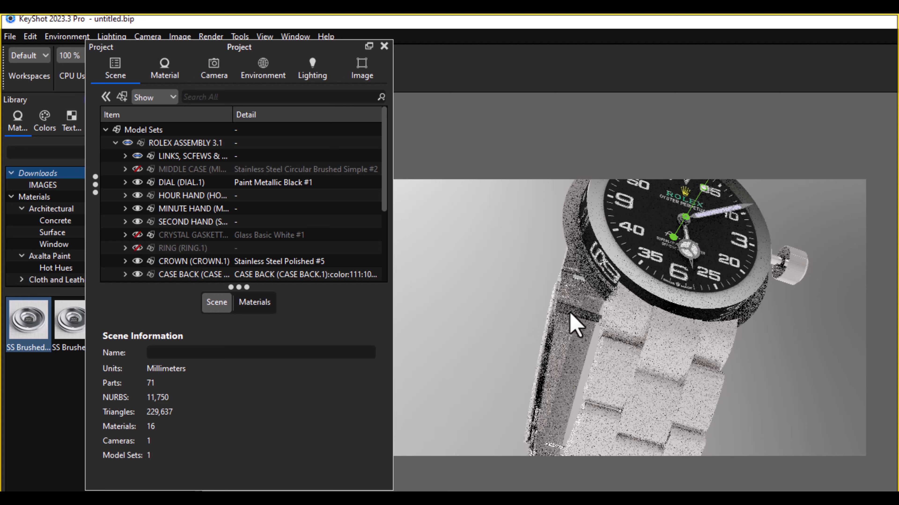
{"action": "scroll", "coordinate": [572, 321], "scroll_direction": "up", "scroll_amount": 3}
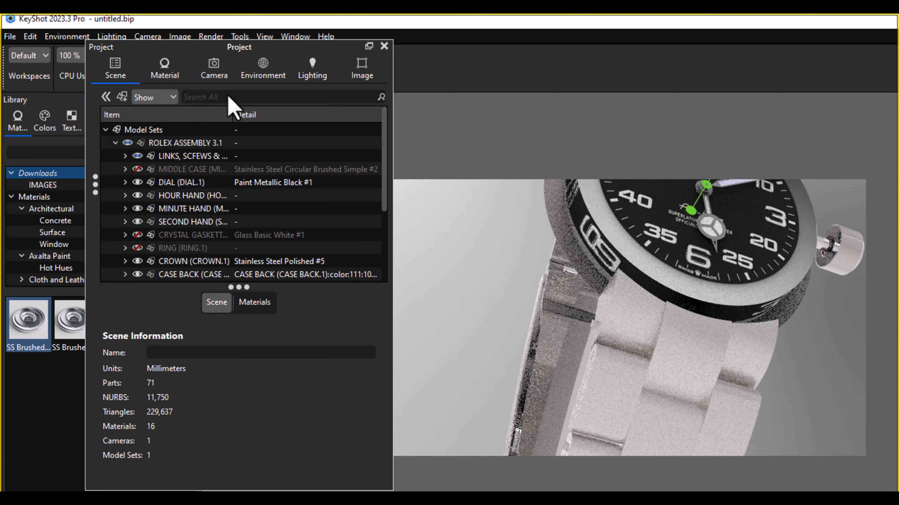
{"action": "left_click", "coordinate": [173, 75]}
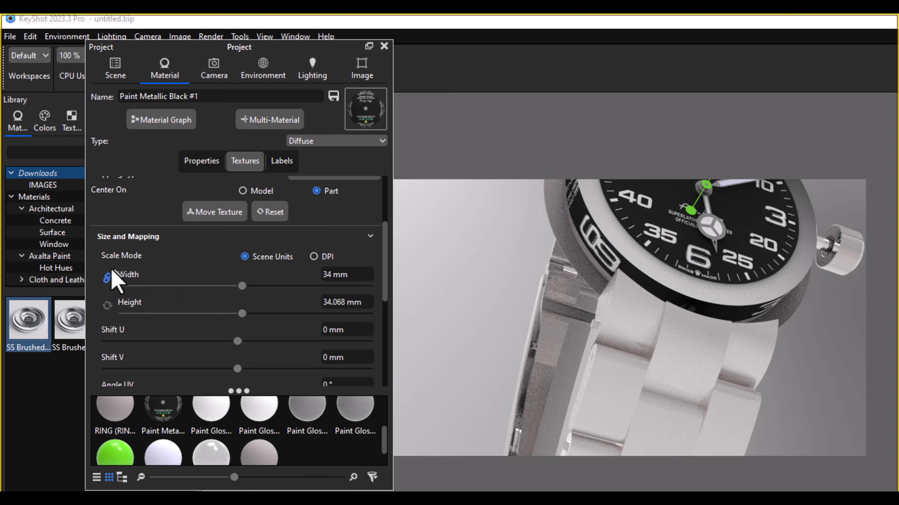
{"action": "left_click", "coordinate": [107, 278]}
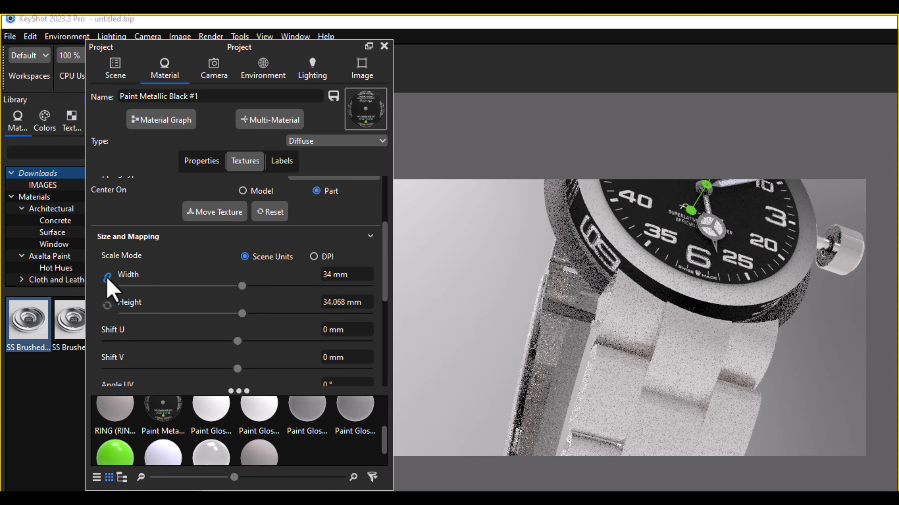
{"action": "left_click", "coordinate": [105, 281]}
{"action": "left_click", "coordinate": [107, 279]}
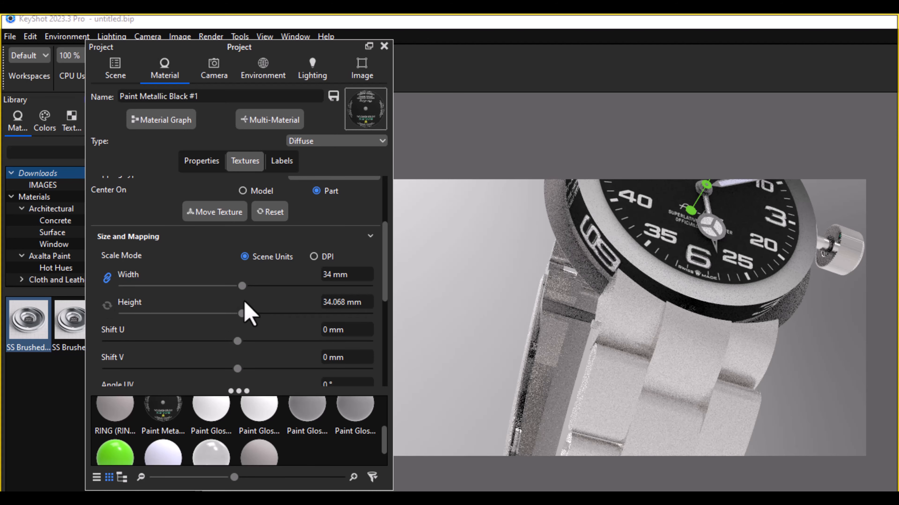
{"action": "left_click_drag", "start_coordinate": [242, 286], "coordinate": [262, 286]}
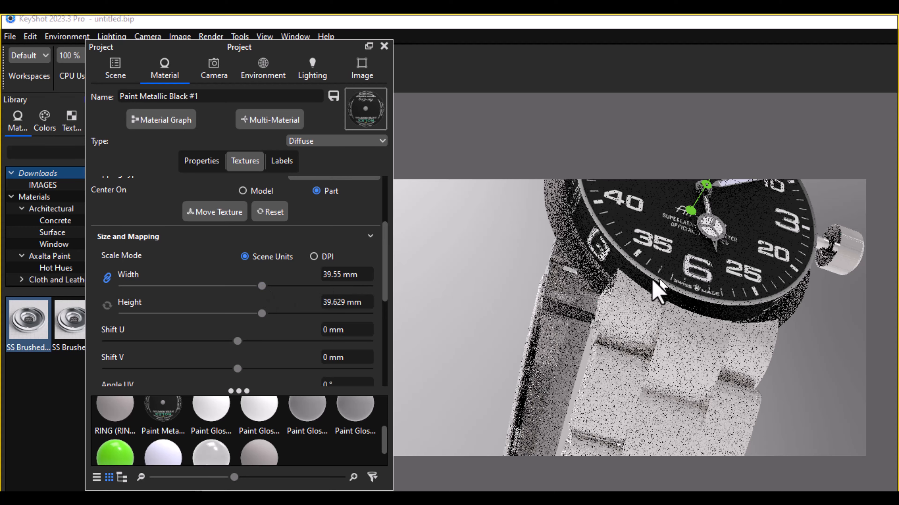
{"action": "scroll", "coordinate": [630, 312], "scroll_direction": "up", "scroll_amount": 6}
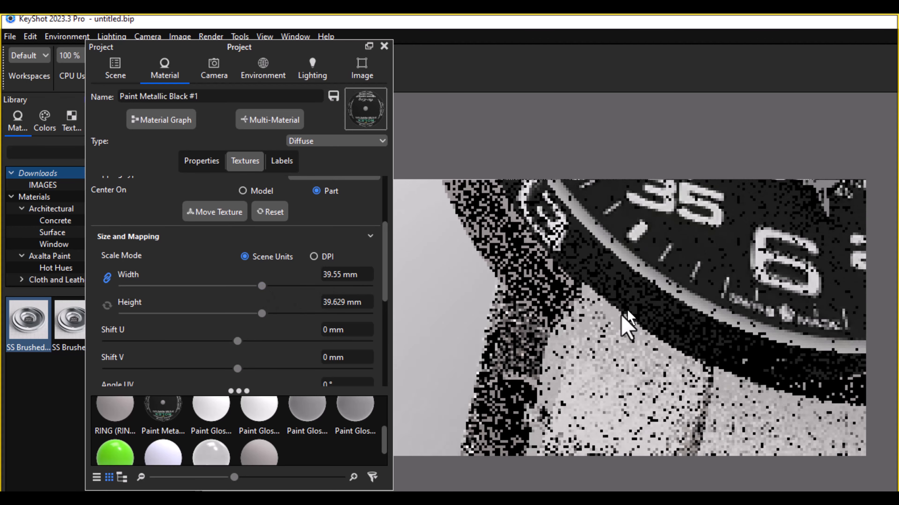
{"action": "scroll", "coordinate": [617, 318], "scroll_direction": "down", "scroll_amount": 3}
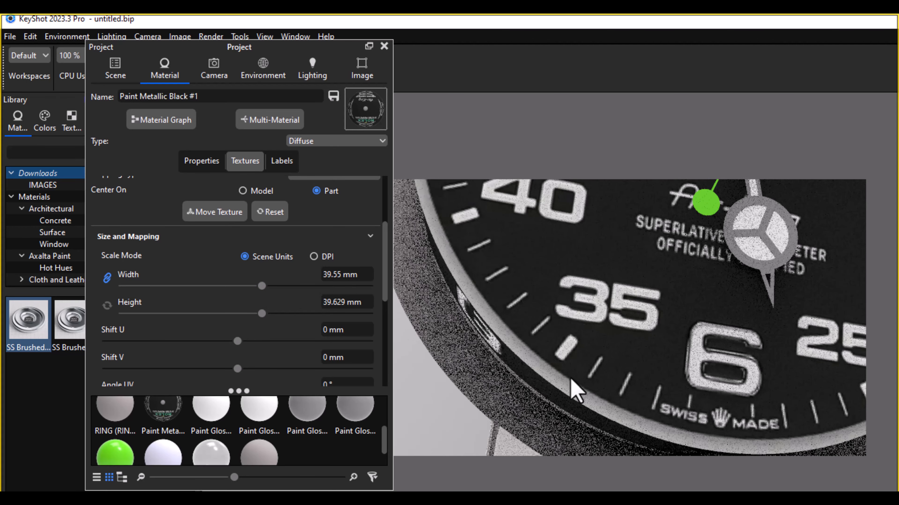
{"action": "left_click_drag", "start_coordinate": [262, 286], "coordinate": [268, 286]}
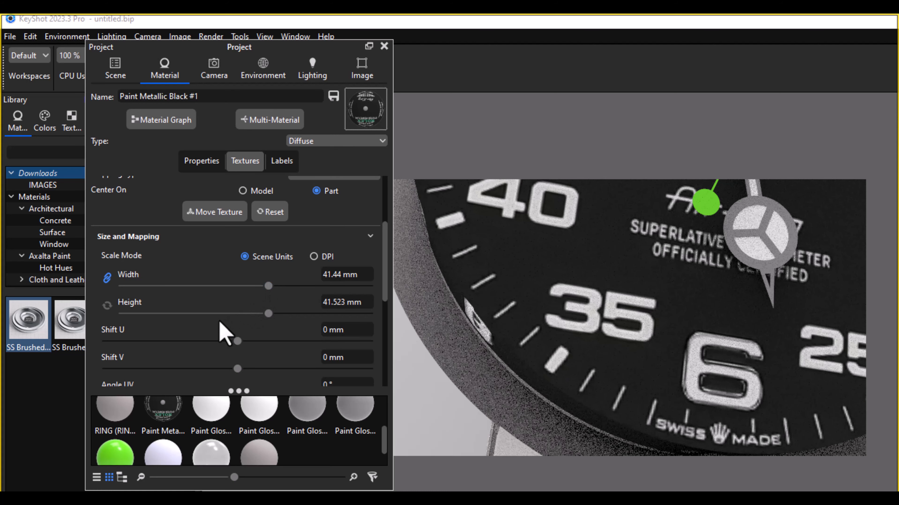
Step: Try raising the dial texture's brightness to 1.99 and its contrast to 2.865
{"action": "scroll", "coordinate": [241, 336], "scroll_direction": "down", "scroll_amount": 2}
{"action": "scroll", "coordinate": [240, 332], "scroll_direction": "down", "scroll_amount": 4}
{"action": "scroll", "coordinate": [535, 353], "scroll_direction": "down", "scroll_amount": 8}
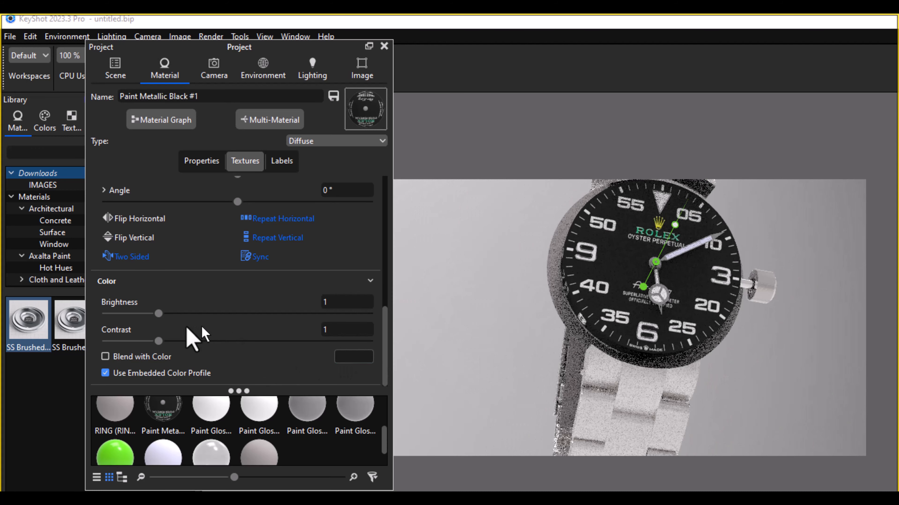
{"action": "left_click_drag", "start_coordinate": [158, 314], "coordinate": [210, 314]}
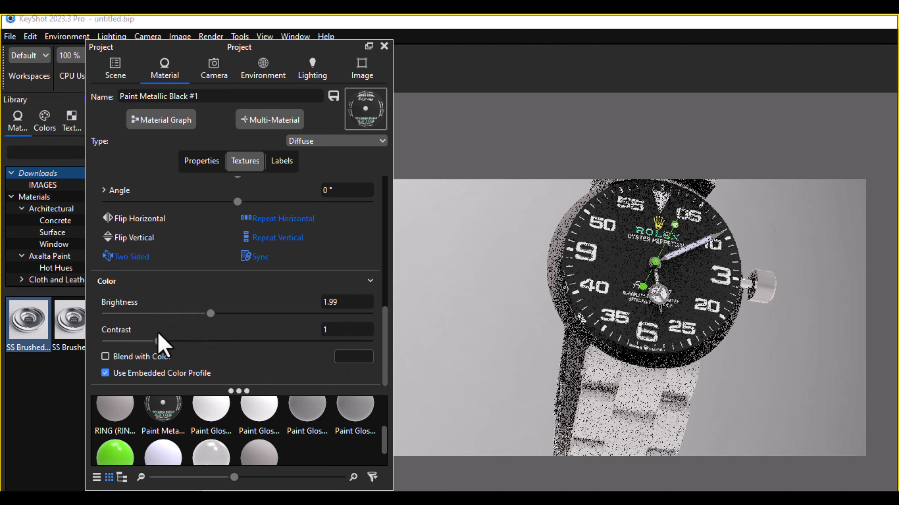
{"action": "left_click_drag", "start_coordinate": [160, 342], "coordinate": [257, 342]}
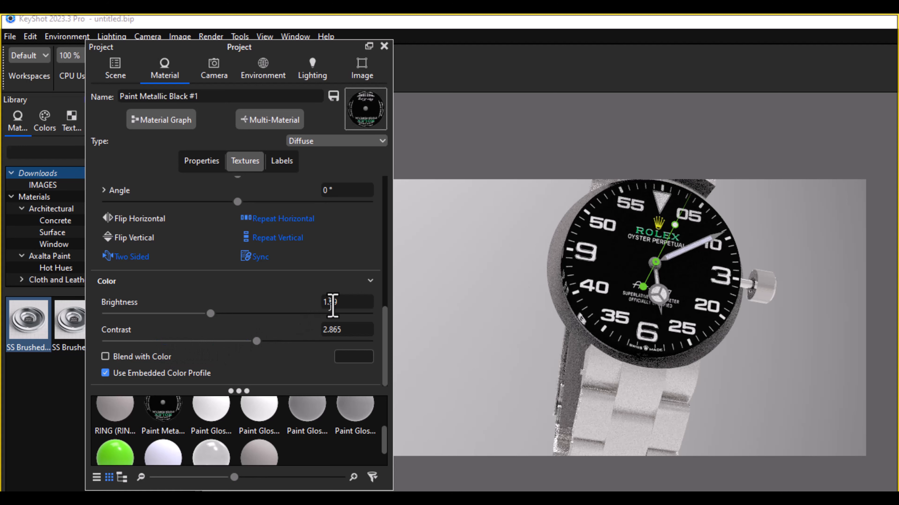
Step: Set the dial texture's brightness and contrast back to 1
{"action": "left_click", "coordinate": [335, 302]}
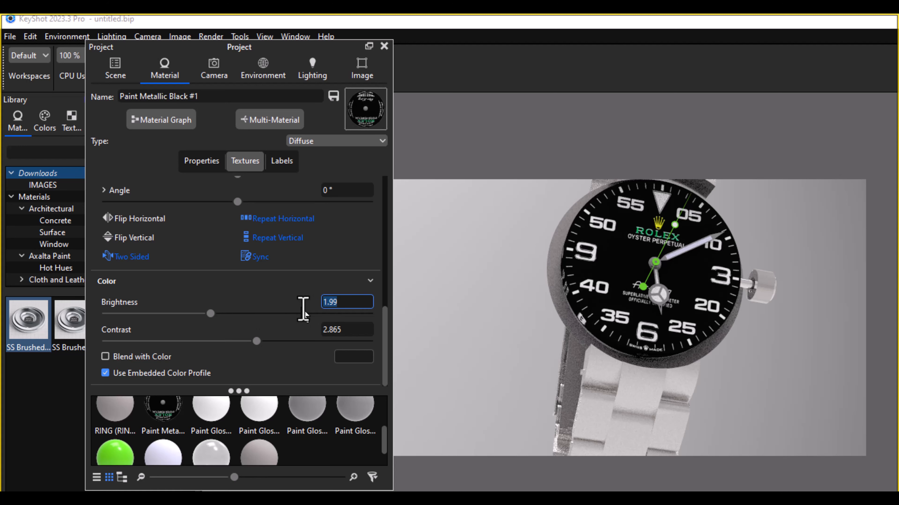
{"action": "type", "text": "1"}
{"action": "left_click", "coordinate": [349, 328]}
{"action": "type", "text": "1"}
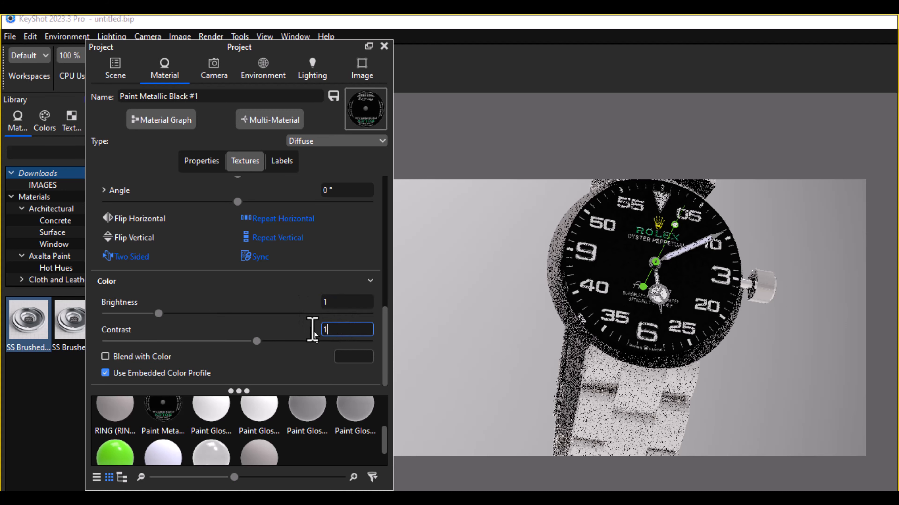
{"action": "key", "text": "Return"}
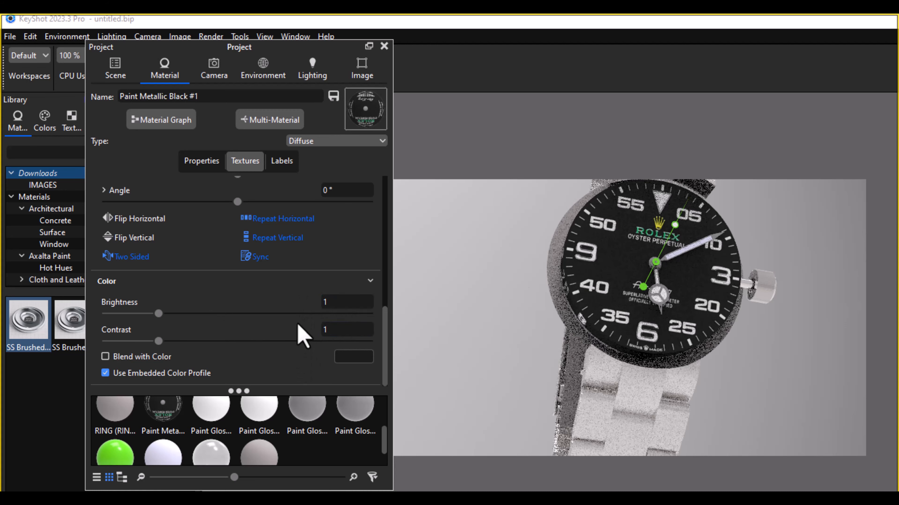
{"action": "scroll", "coordinate": [291, 355], "scroll_direction": "up", "scroll_amount": 1}
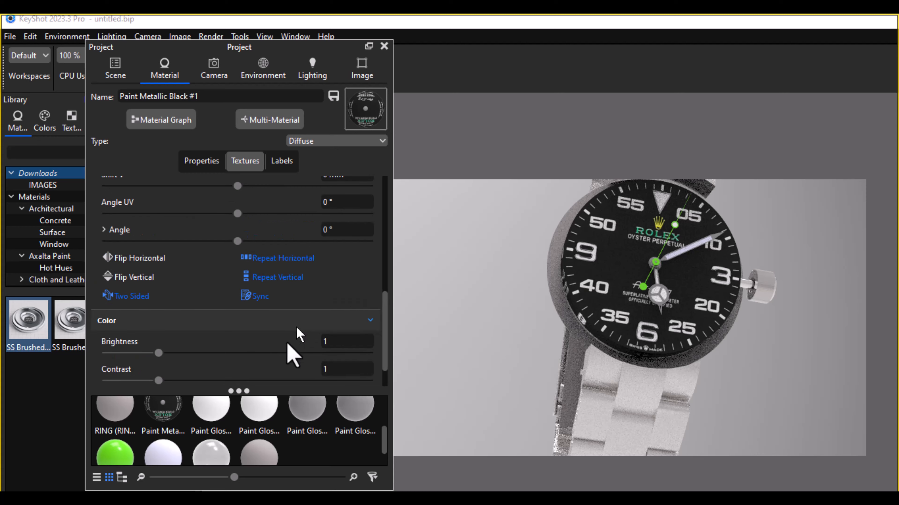
Step: Enable the dial material's bump texture and load the PNG dial image with only the triangle, 3, 6 and 9 markers
{"action": "scroll", "coordinate": [181, 355], "scroll_direction": "down", "scroll_amount": 1}
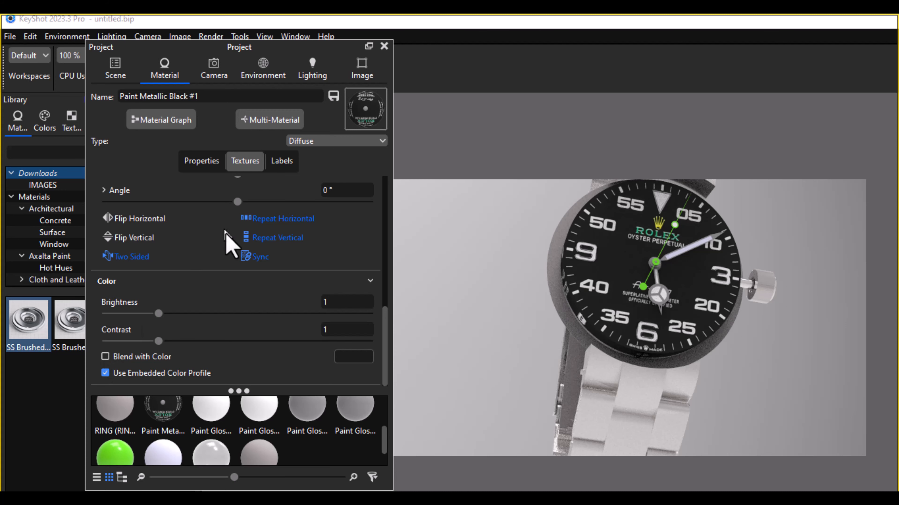
{"action": "scroll", "coordinate": [249, 283], "scroll_direction": "up", "scroll_amount": 6}
{"action": "scroll", "coordinate": [247, 285], "scroll_direction": "up", "scroll_amount": 3}
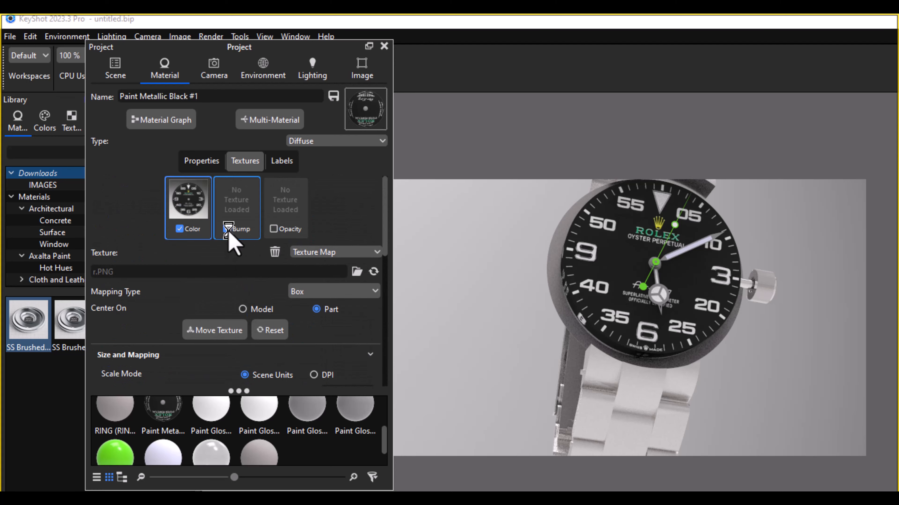
{"action": "left_click", "coordinate": [229, 234]}
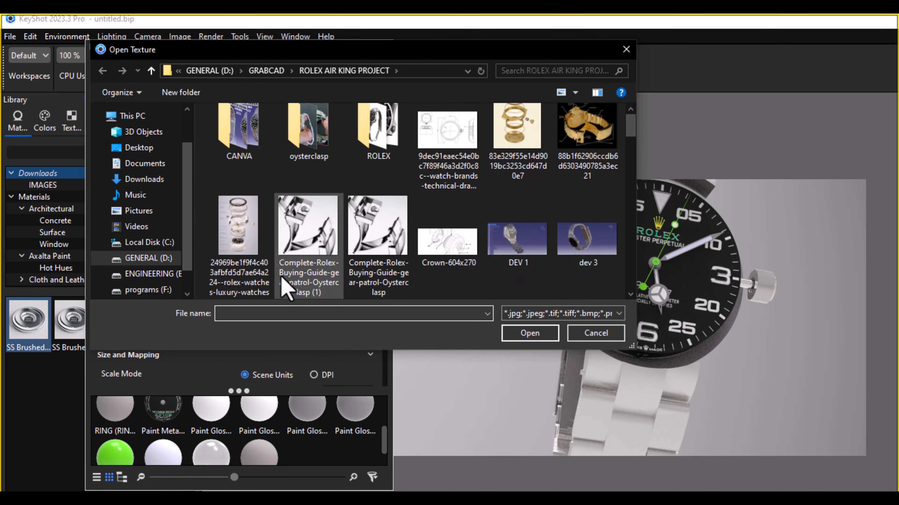
{"action": "scroll", "coordinate": [297, 245], "scroll_direction": "down", "scroll_amount": 5}
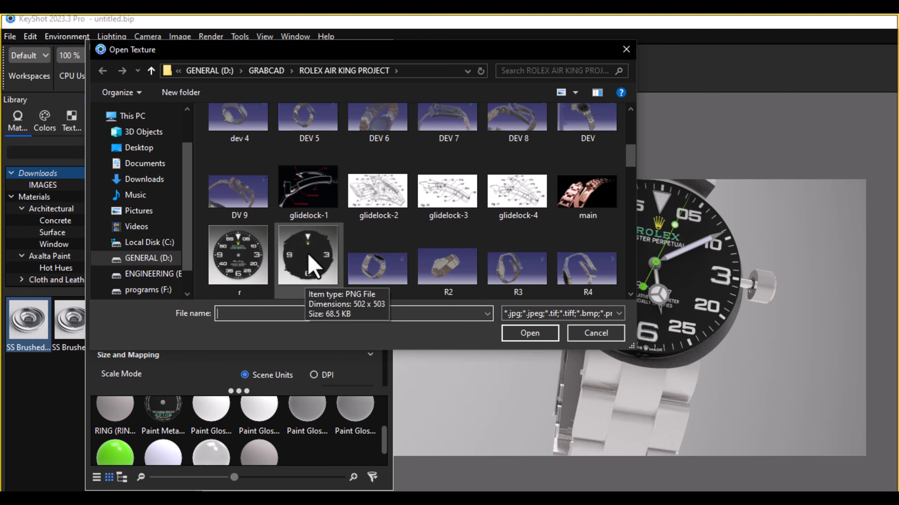
{"action": "double_click", "coordinate": [309, 270]}
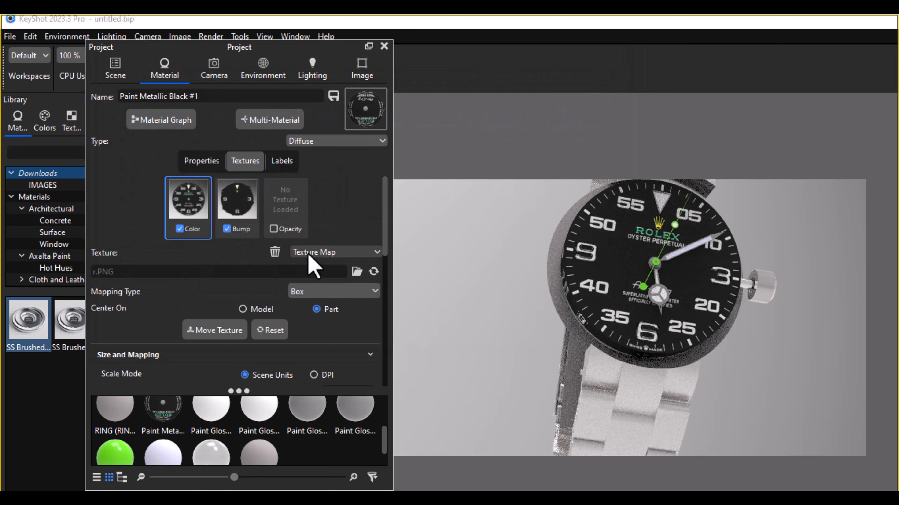
Step: Examine the bump texture's mapping and bump height settings, and inspect the raised numerals on the dial up close
{"action": "left_click", "coordinate": [248, 216]}
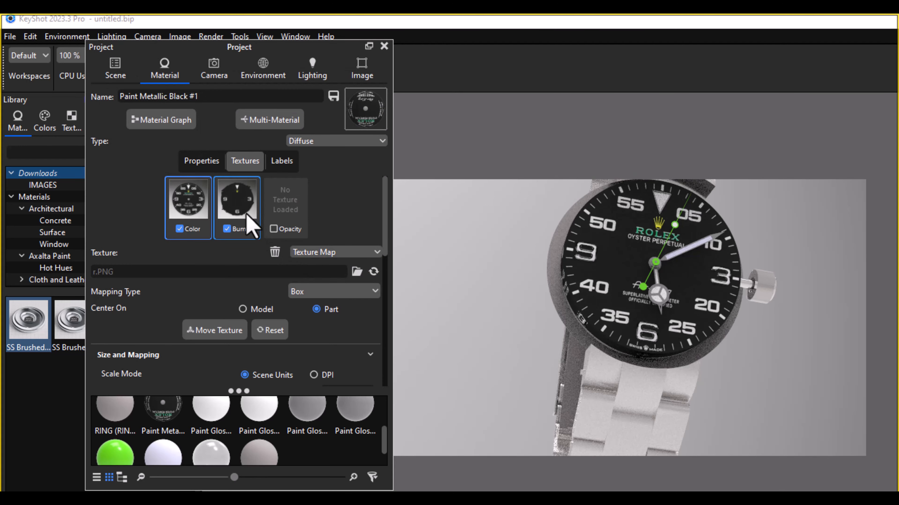
{"action": "scroll", "coordinate": [251, 301], "scroll_direction": "down", "scroll_amount": 5}
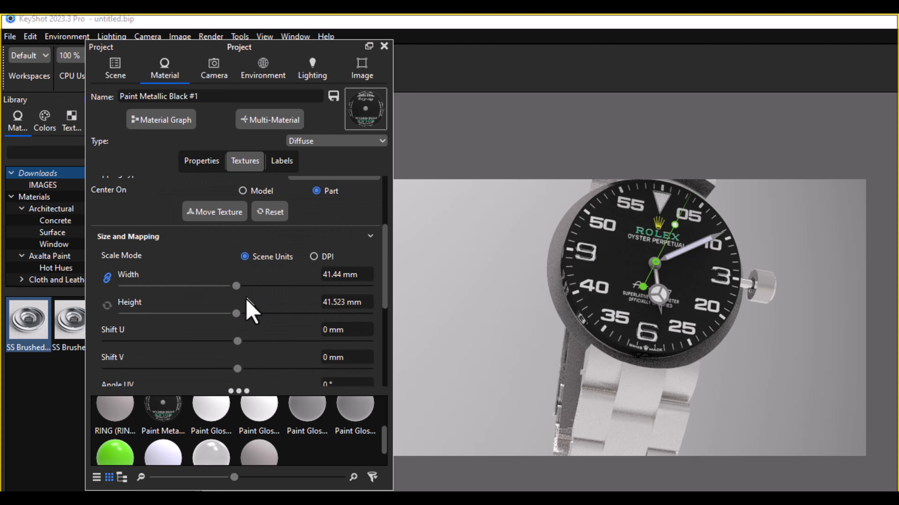
{"action": "scroll", "coordinate": [243, 315], "scroll_direction": "down", "scroll_amount": 3}
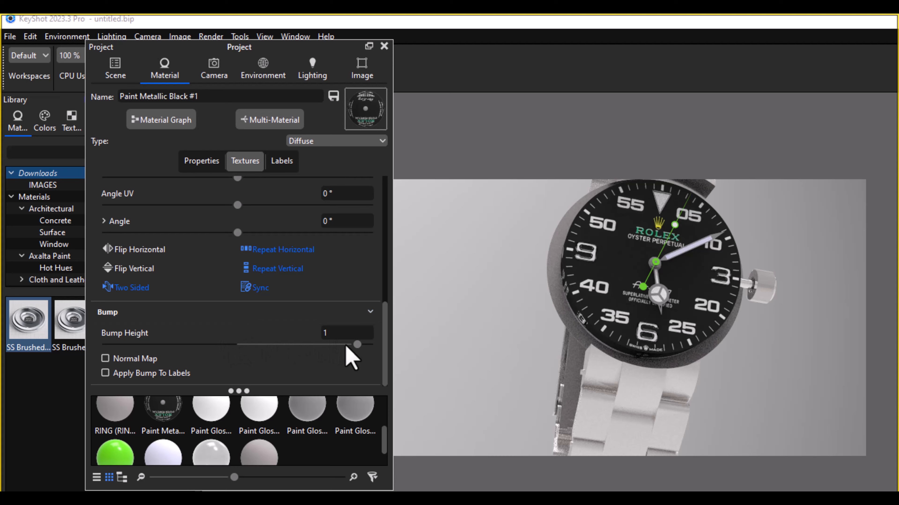
{"action": "scroll", "coordinate": [644, 396], "scroll_direction": "up", "scroll_amount": 5}
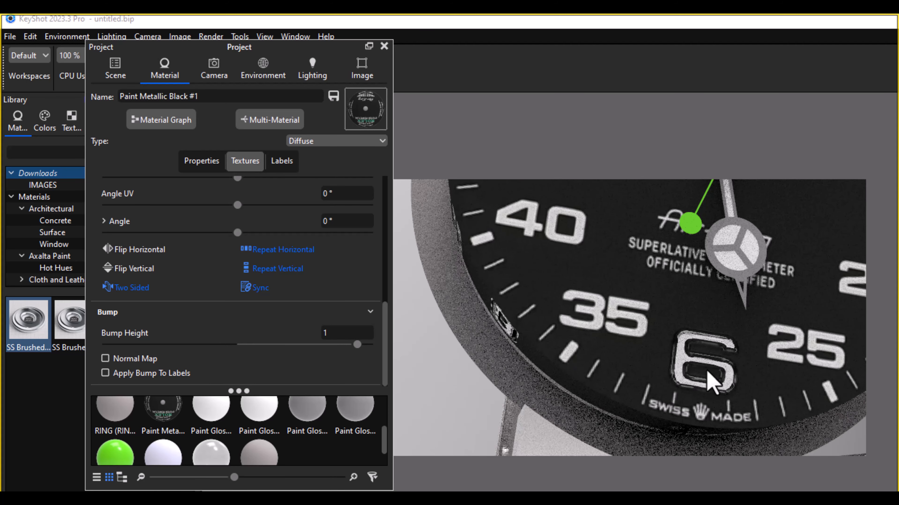
{"action": "scroll", "coordinate": [710, 382], "scroll_direction": "down", "scroll_amount": 4}
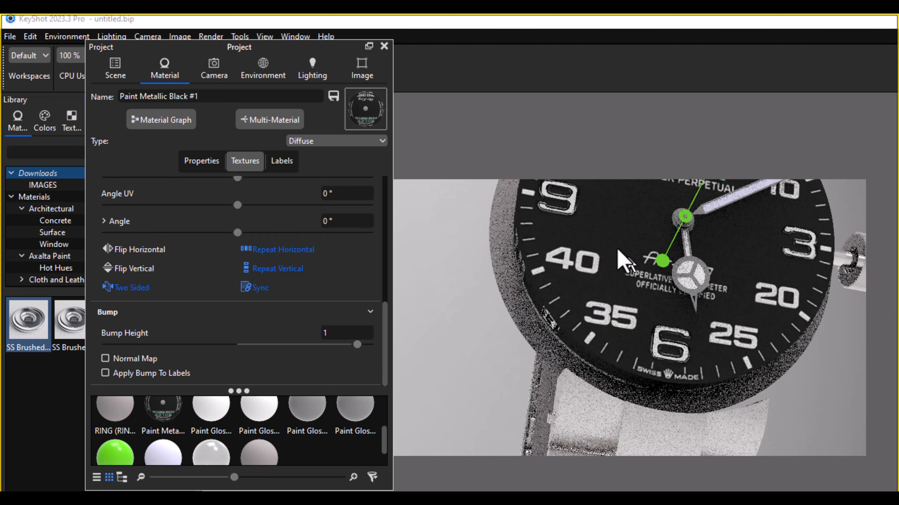
{"action": "scroll", "coordinate": [760, 269], "scroll_direction": "down", "scroll_amount": 3}
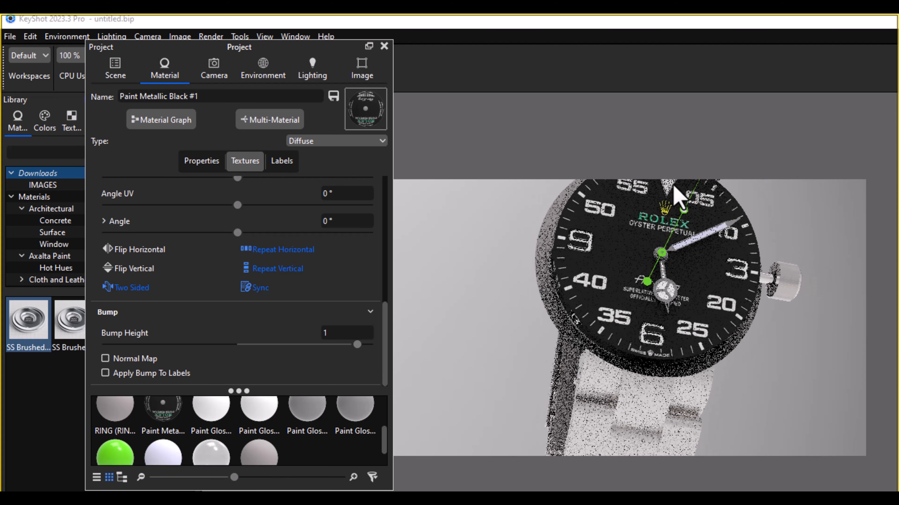
{"action": "scroll", "coordinate": [665, 178], "scroll_direction": "down", "scroll_amount": 2}
Step: Change the dial material's type to Flat
{"action": "left_click", "coordinate": [336, 141]}
{"action": "left_click", "coordinate": [304, 176]}
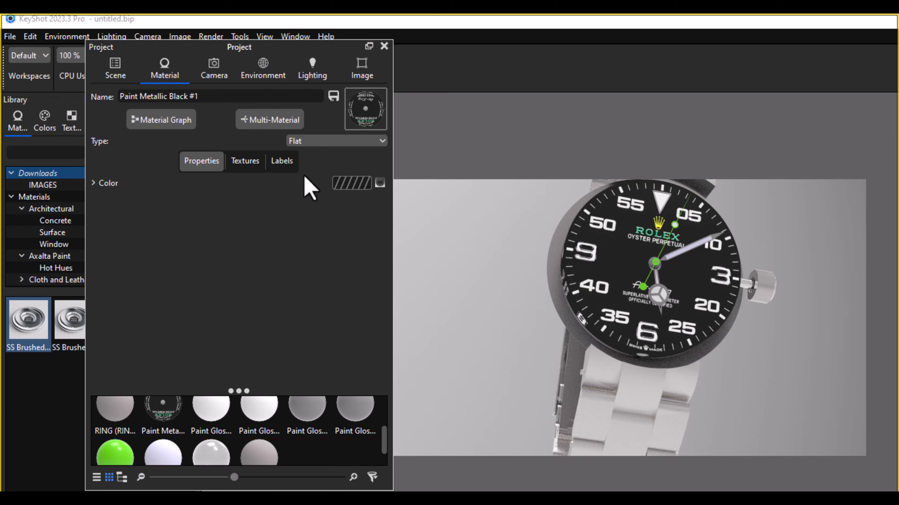
Step: Show the hidden middle case in the watch assembly
{"action": "left_click", "coordinate": [115, 68]}
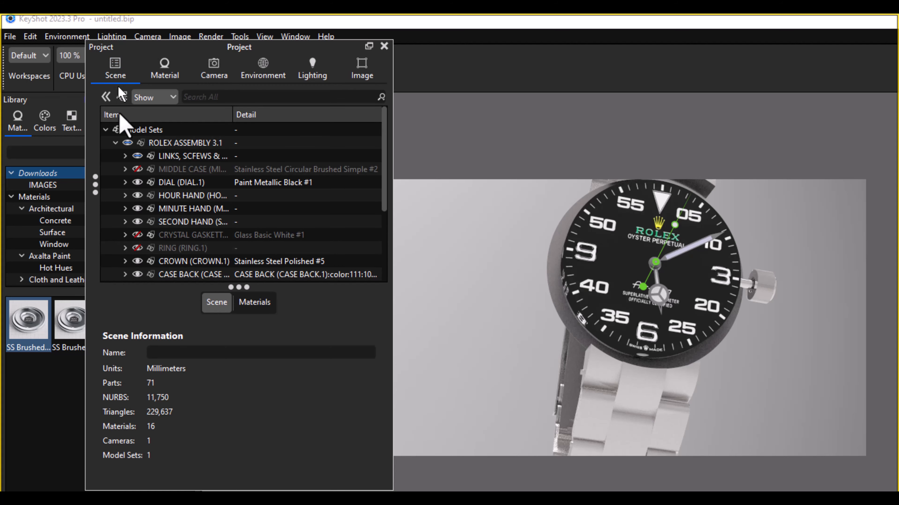
{"action": "left_click", "coordinate": [143, 172]}
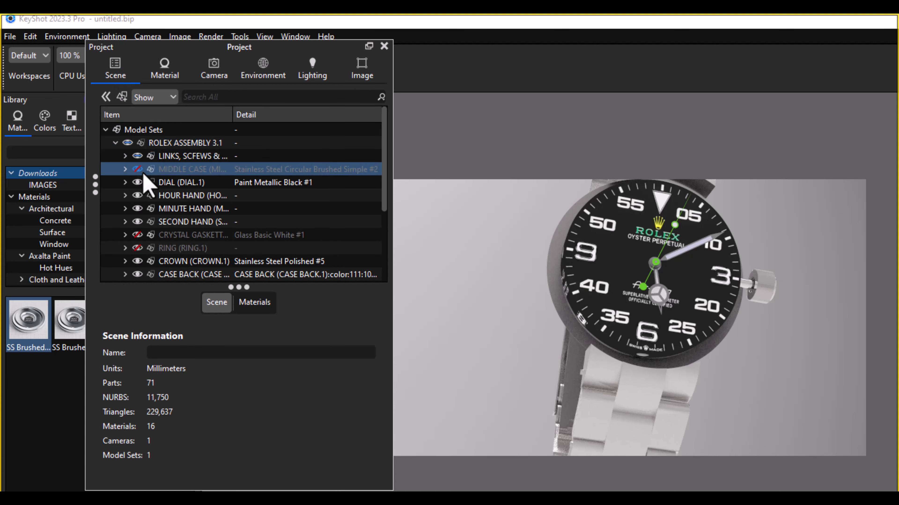
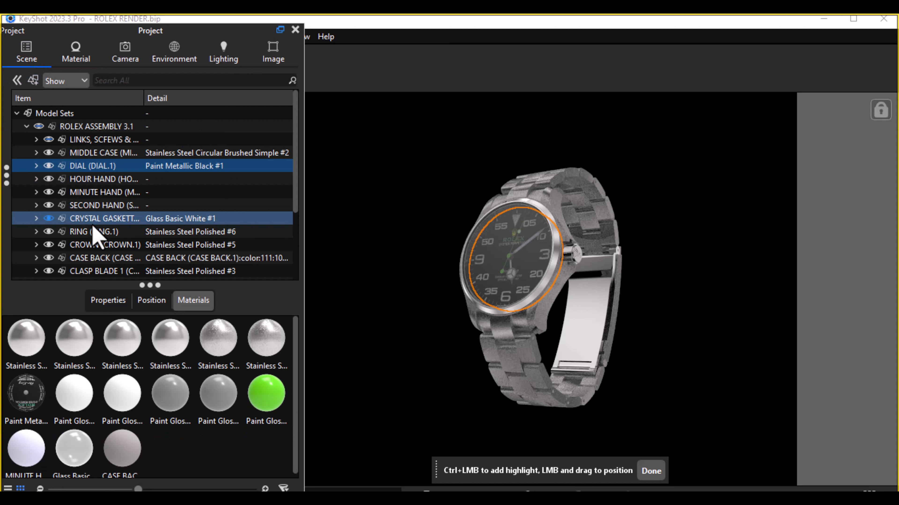
Step: Open the crystal gasket part's glass material for editing
{"action": "left_click", "coordinate": [93, 220]}
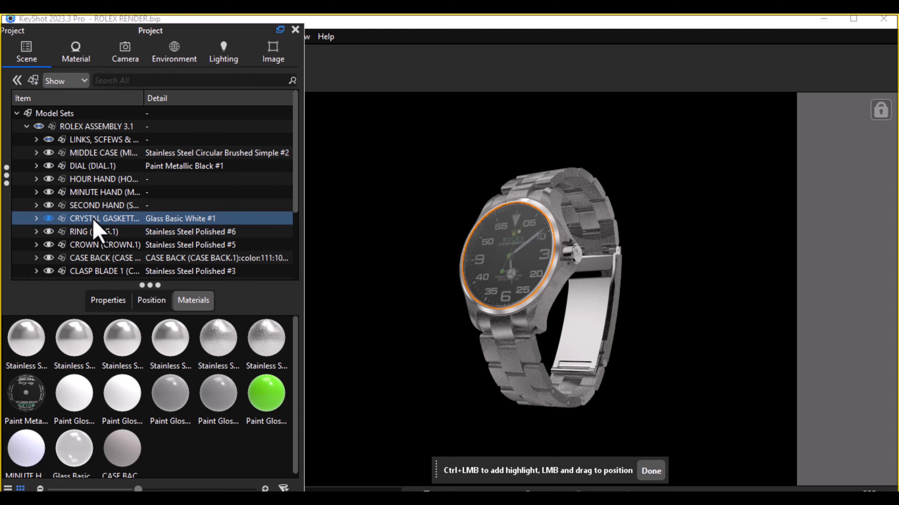
{"action": "right_click", "coordinate": [94, 227]}
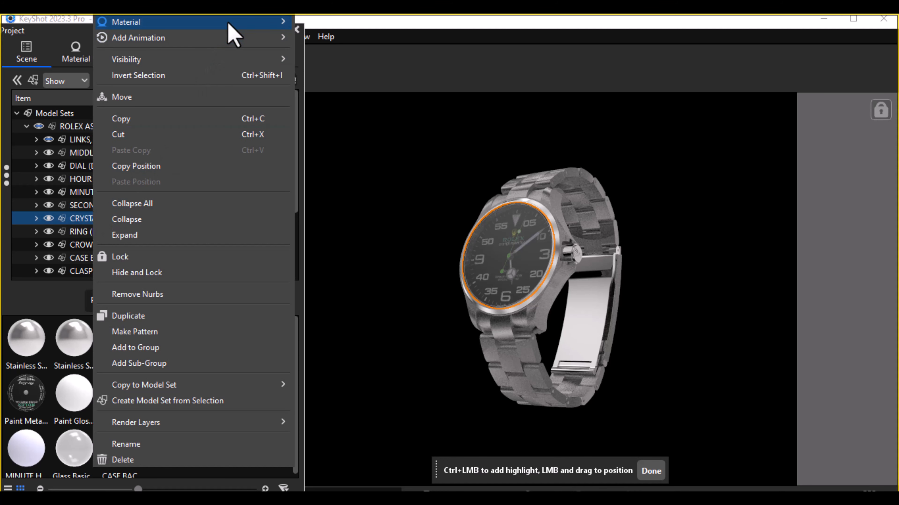
{"action": "mouse_move", "coordinate": [227, 24]}
{"action": "left_click", "coordinate": [391, 34]}
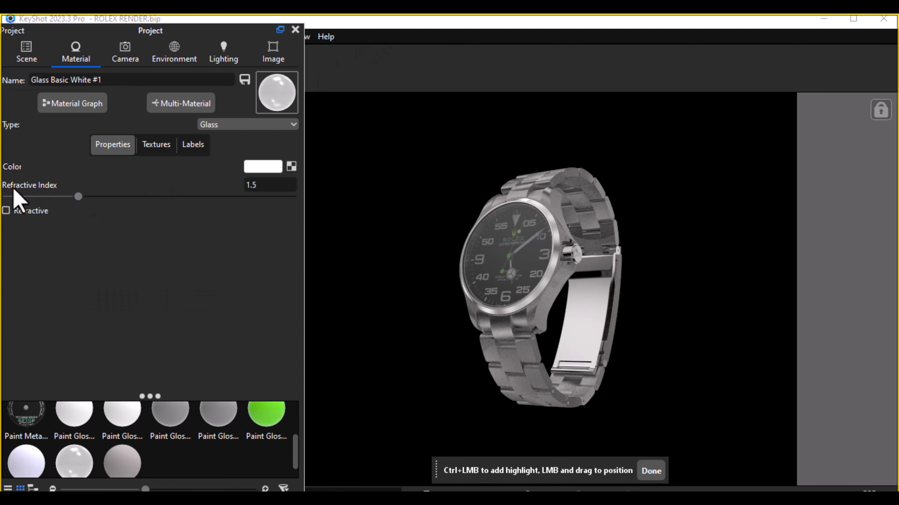
{"action": "mouse_move", "coordinate": [31, 188]}
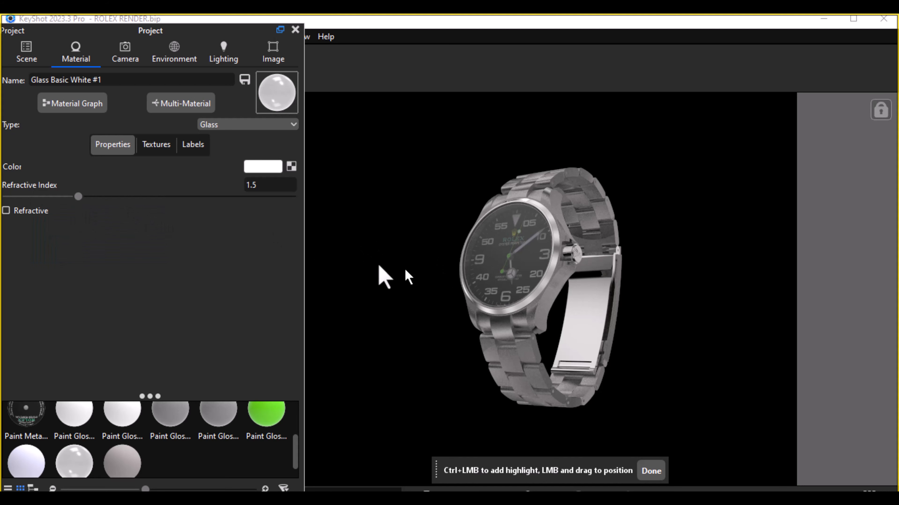
Step: Try refractive index values of 1.71 and 1 on the crystal's glass material
{"action": "left_click", "coordinate": [264, 185]}
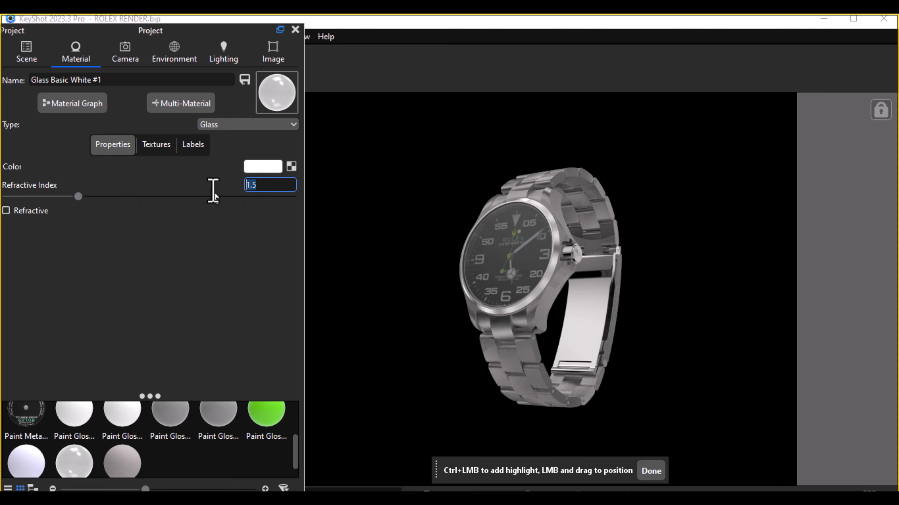
{"action": "type", "text": "1.71"}
{"action": "key", "text": "Return"}
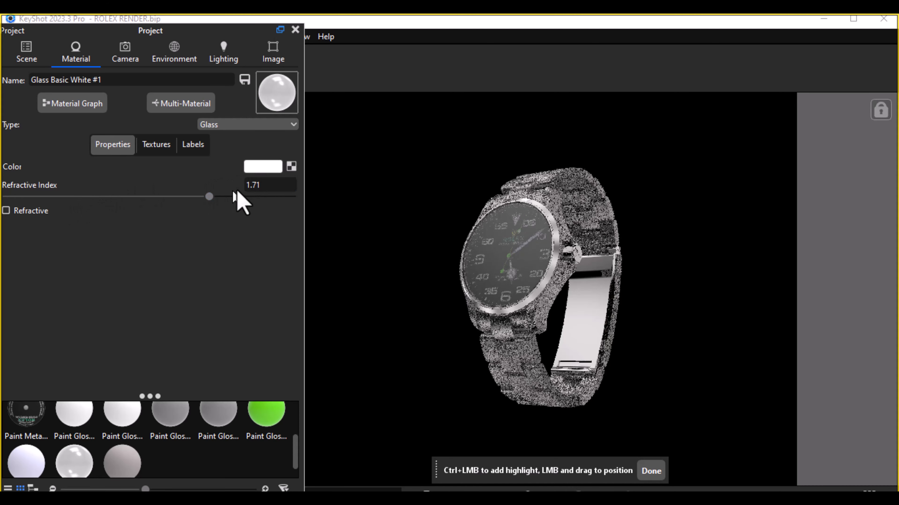
{"action": "left_click", "coordinate": [257, 185]}
{"action": "type", "text": "1"}
{"action": "key", "text": "Return"}
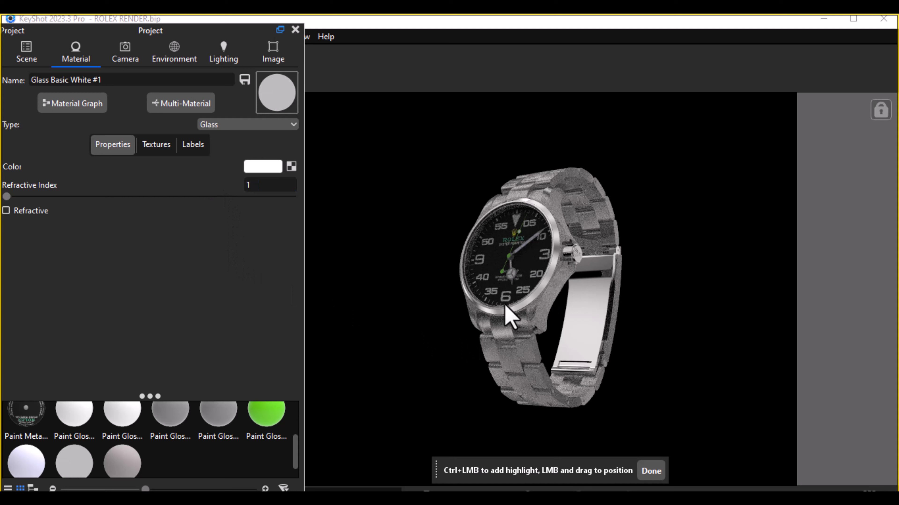
Step: Set the crystal glass material's refractive index to 1.05 and save the file
{"action": "left_click", "coordinate": [277, 187]}
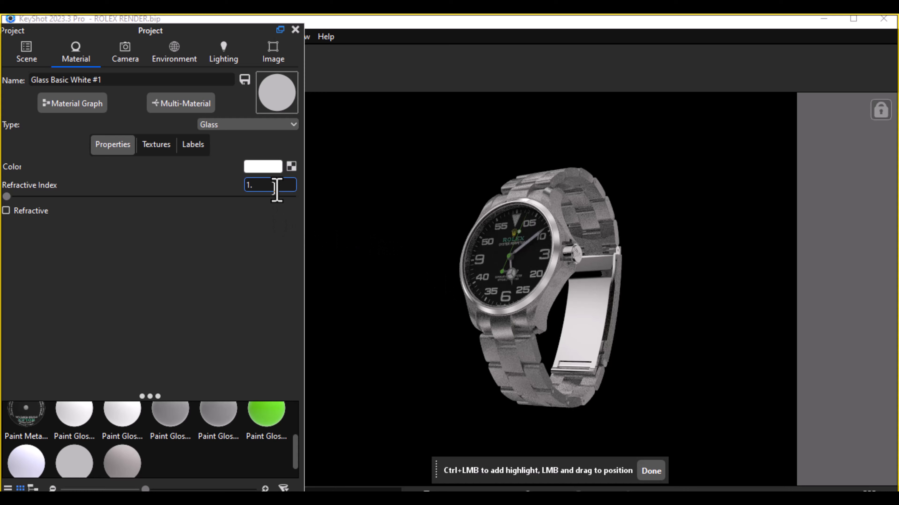
{"action": "type", "text": ".05"}
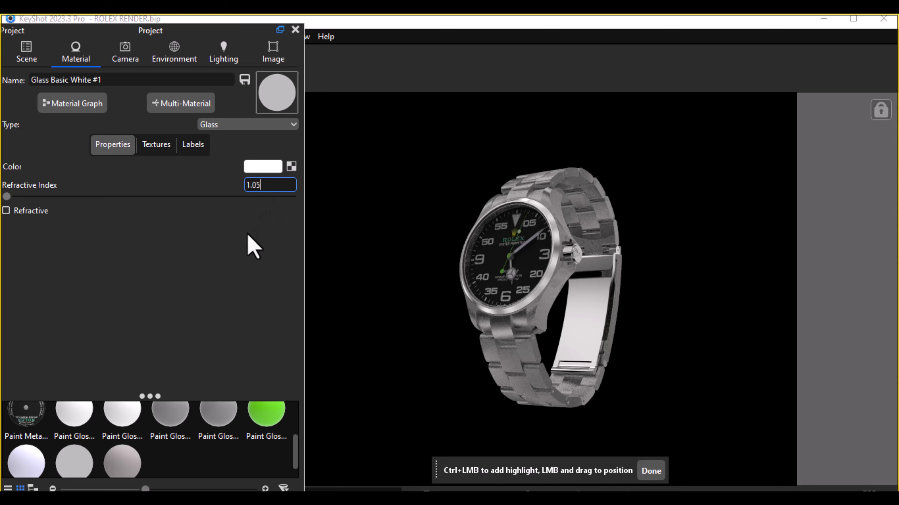
{"action": "key", "text": "Return"}
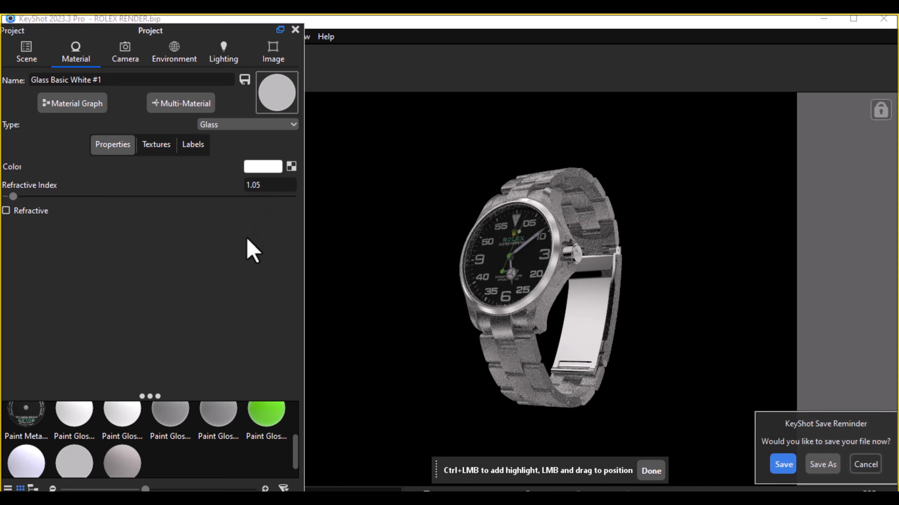
{"action": "left_click", "coordinate": [784, 469]}
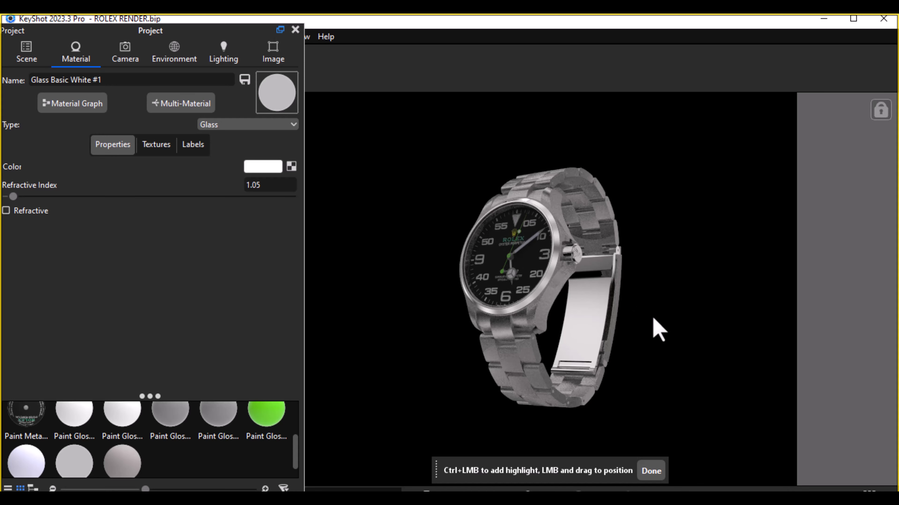
Step: Open the dial's material for editing and set its type to Flat
{"action": "left_click", "coordinate": [41, 56]}
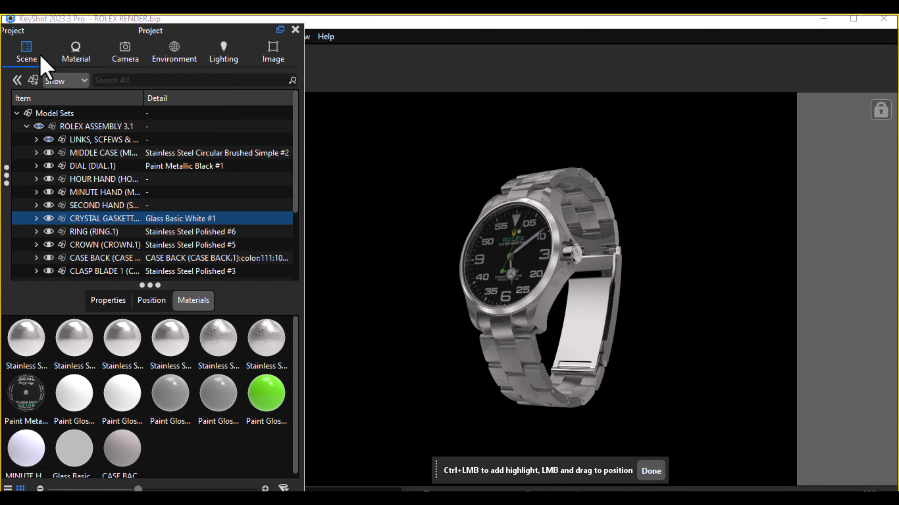
{"action": "left_click", "coordinate": [119, 171]}
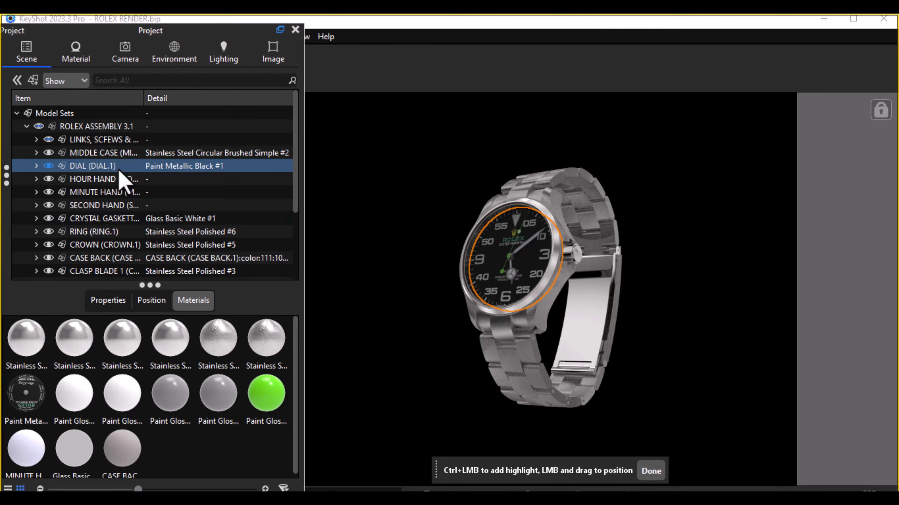
{"action": "right_click", "coordinate": [119, 173]}
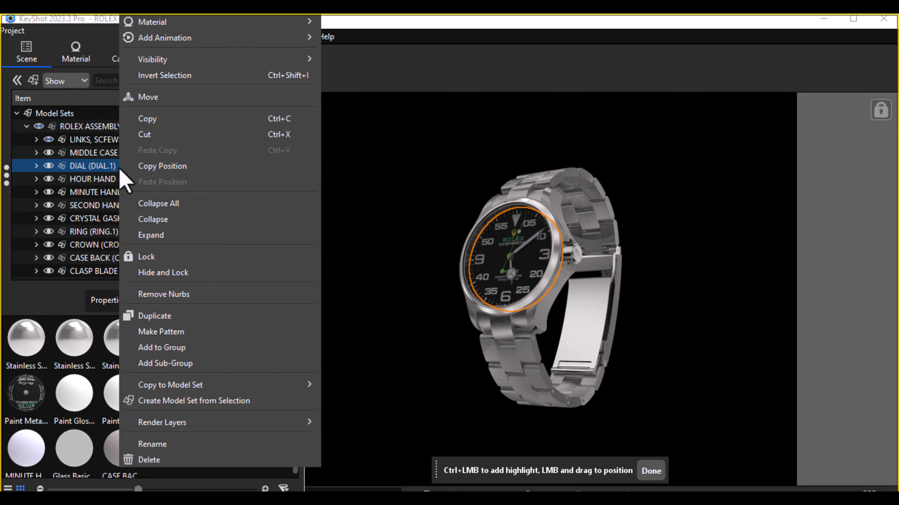
{"action": "mouse_move", "coordinate": [255, 22]}
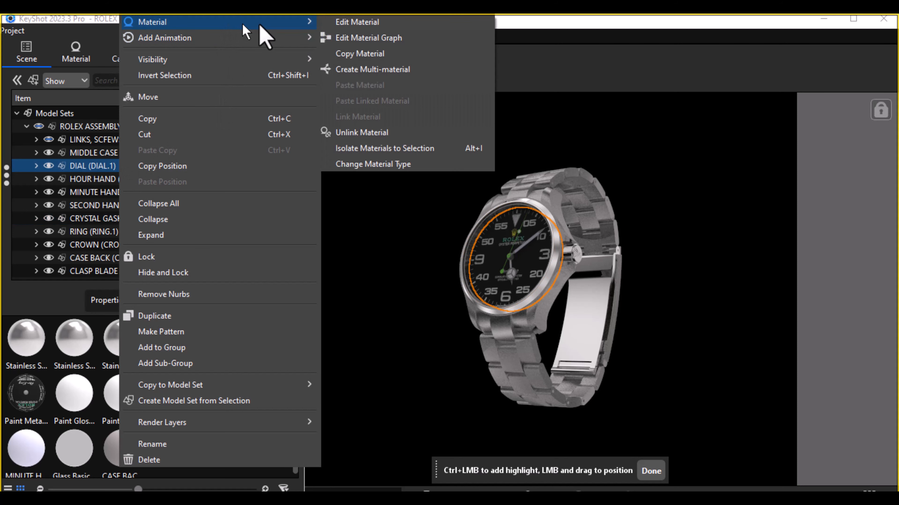
{"action": "left_click", "coordinate": [356, 23]}
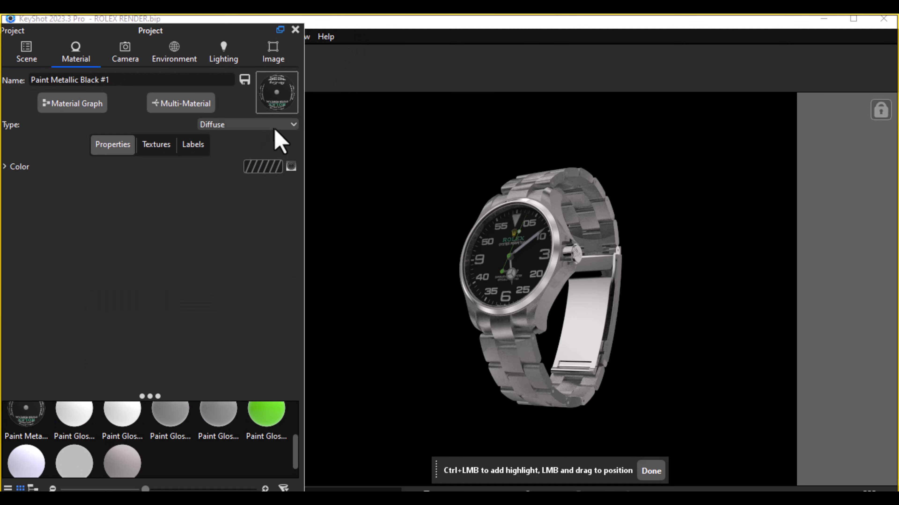
{"action": "left_click", "coordinate": [288, 126]}
{"action": "left_click", "coordinate": [216, 160]}
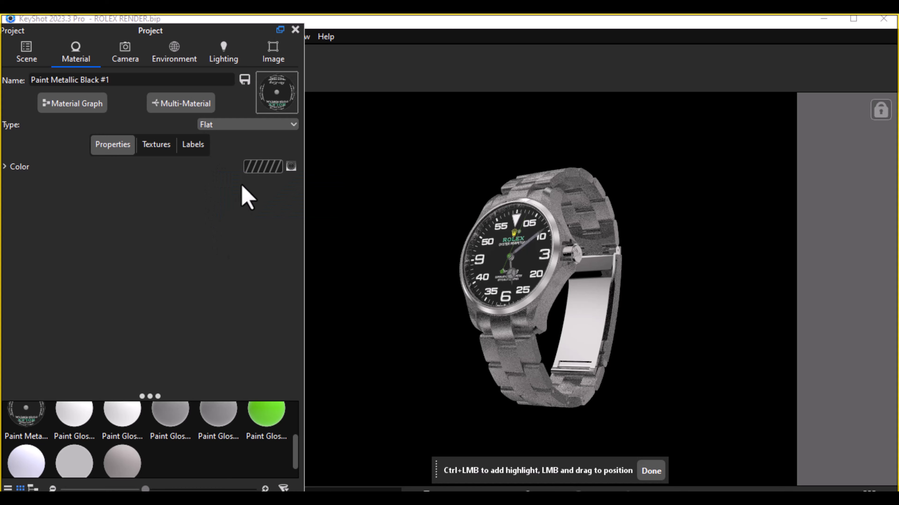
Step: Switch the dial material to Diffuse and raise its color texture's brightness to about 2.09 and contrast to about 2.415
{"action": "left_click", "coordinate": [288, 125]}
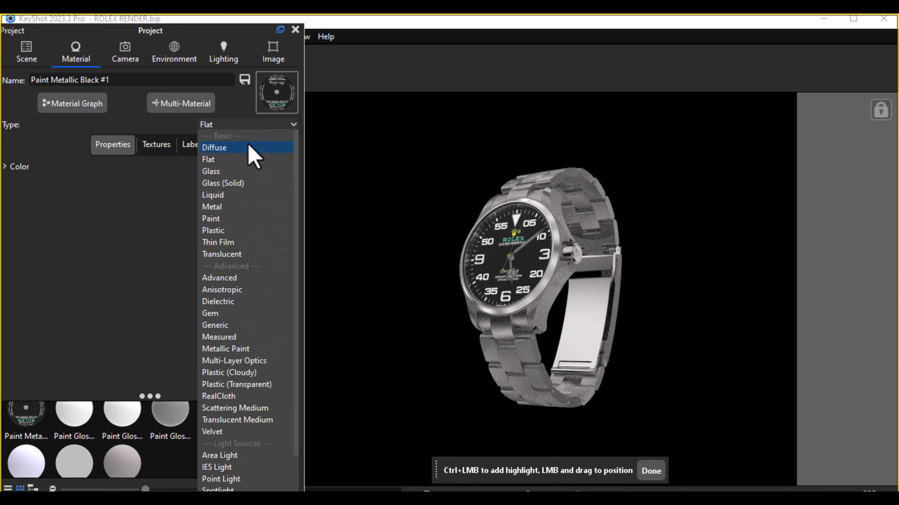
{"action": "key", "text": "Escape"}
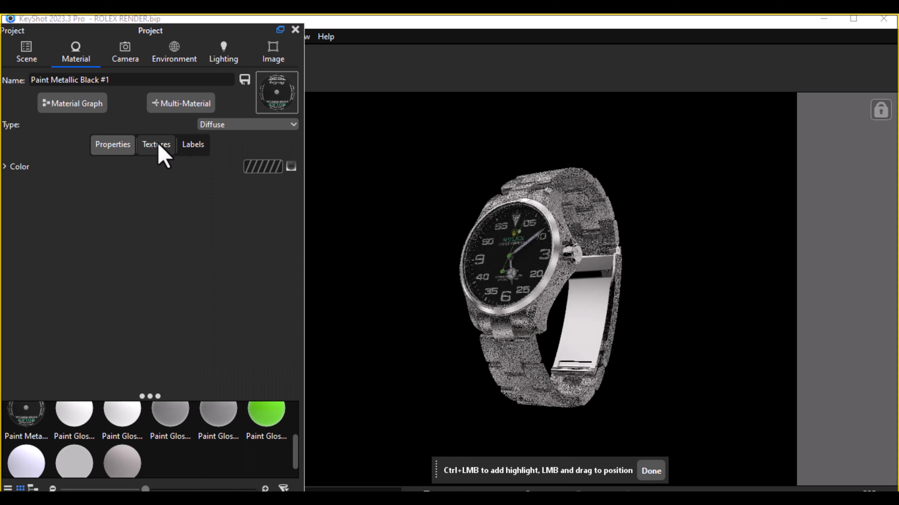
{"action": "left_click", "coordinate": [158, 150]}
{"action": "scroll", "coordinate": [176, 357], "scroll_direction": "down", "scroll_amount": 3}
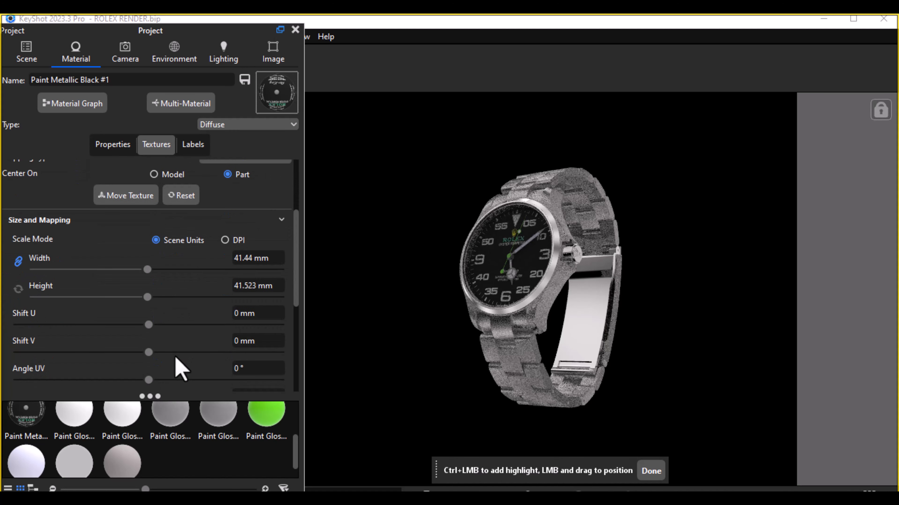
{"action": "scroll", "coordinate": [178, 368], "scroll_direction": "down", "scroll_amount": 5}
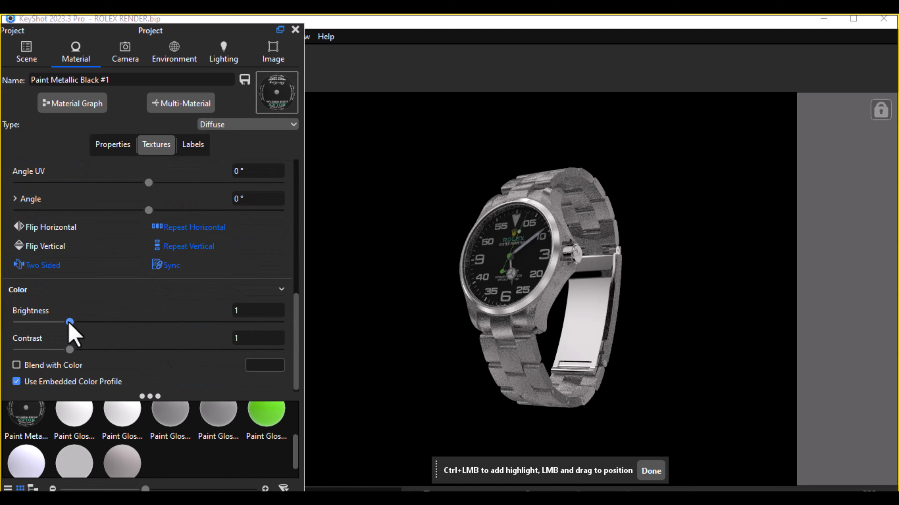
{"action": "left_click_drag", "start_coordinate": [70, 322], "coordinate": [126, 322]}
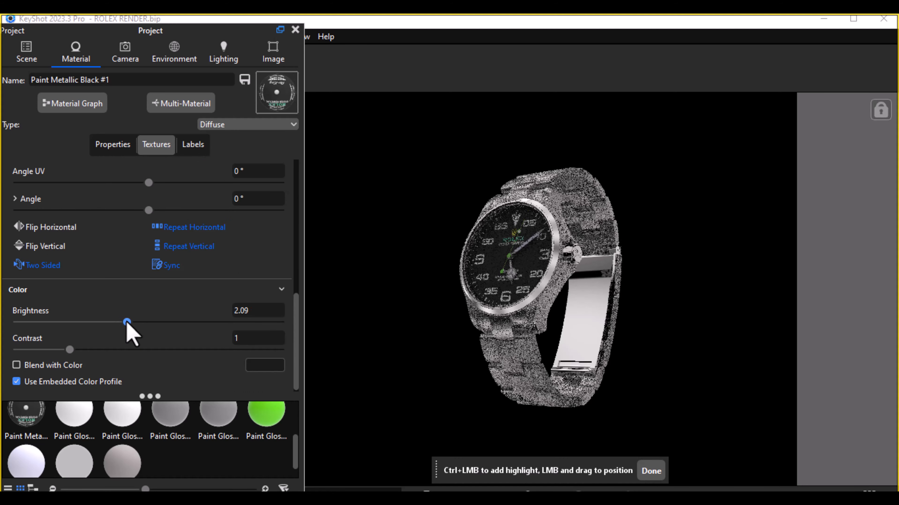
{"action": "left_click_drag", "start_coordinate": [70, 350], "coordinate": [145, 363]}
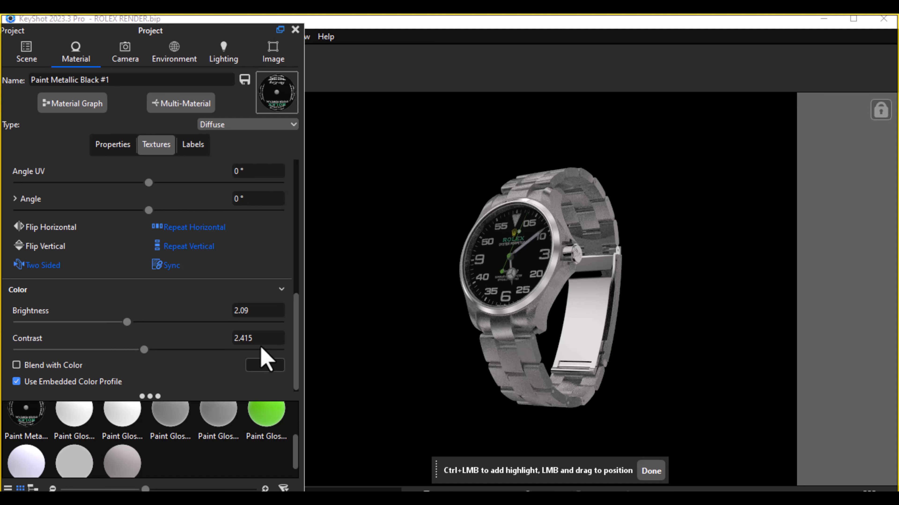
Step: Set both the contrast and the brightness of the dial's color texture to exactly 2
{"action": "left_click_drag", "start_coordinate": [261, 342], "coordinate": [211, 346]}
{"action": "type", "text": "2"}
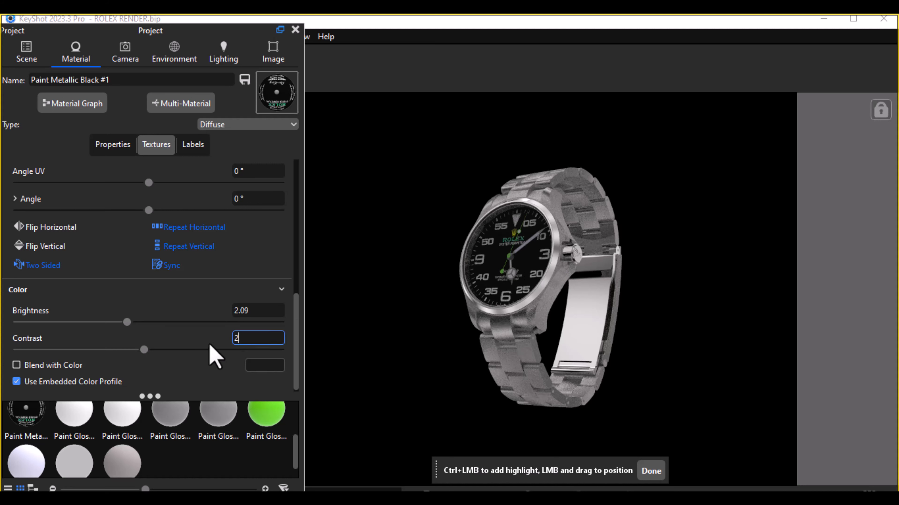
{"action": "key", "text": "Return"}
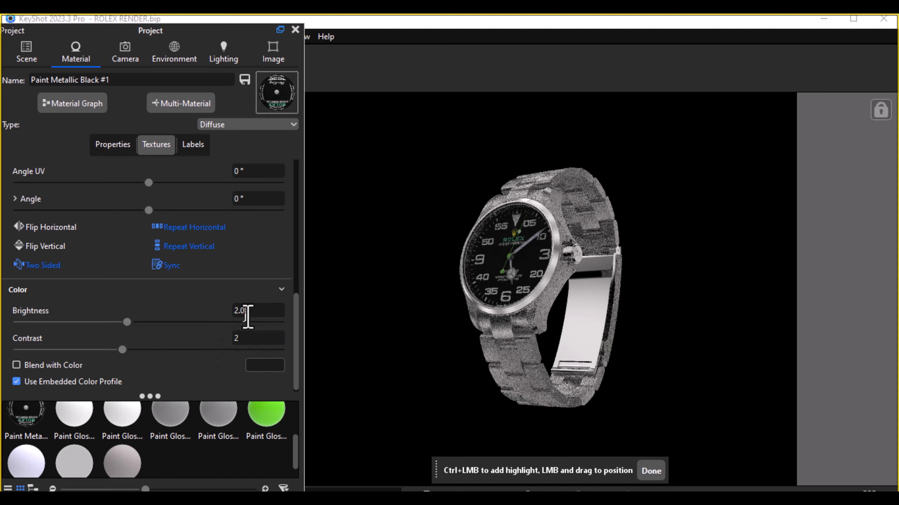
{"action": "left_click_drag", "start_coordinate": [255, 311], "coordinate": [213, 312]}
{"action": "type", "text": "2"}
{"action": "key", "text": "Return"}
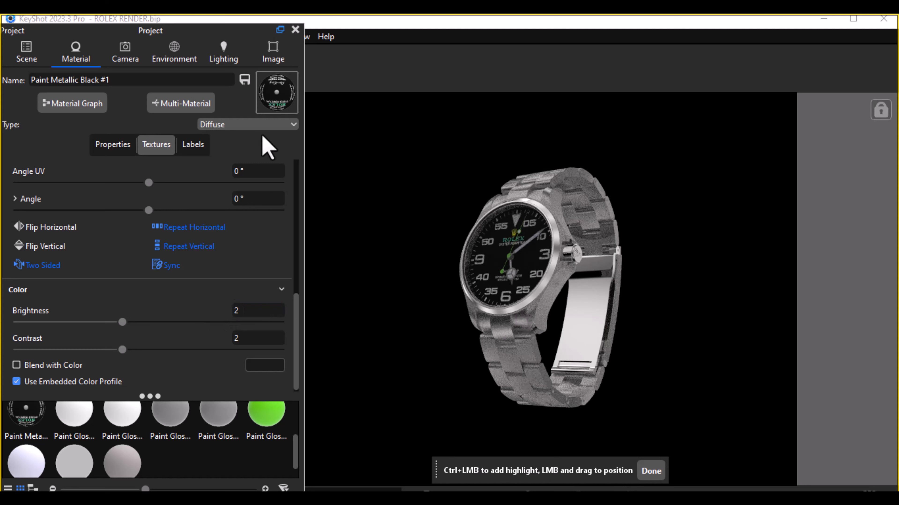
Step: Change the dial material's type back to Flat and reset its texture brightness and contrast to 1
{"action": "left_click", "coordinate": [288, 126]}
{"action": "left_click", "coordinate": [237, 160]}
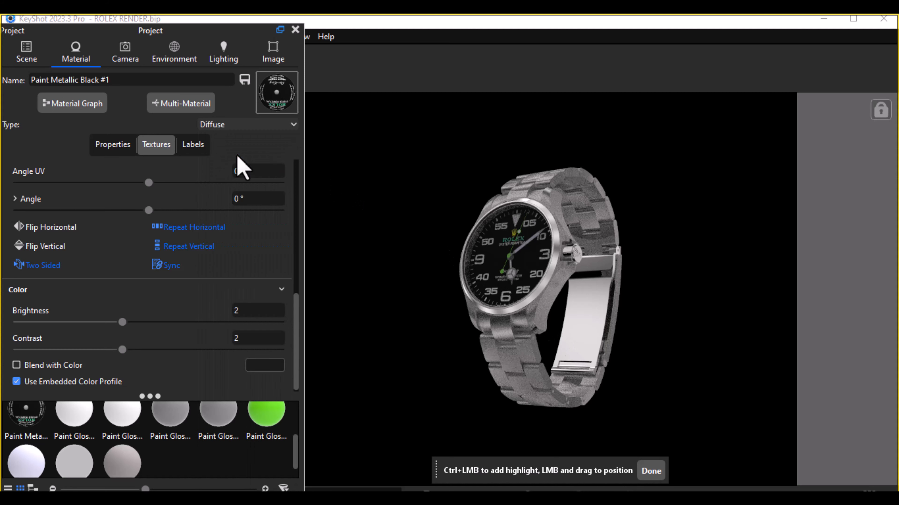
{"action": "left_click", "coordinate": [155, 145]}
{"action": "scroll", "coordinate": [205, 306], "scroll_direction": "down", "scroll_amount": 3}
{"action": "scroll", "coordinate": [202, 299], "scroll_direction": "down", "scroll_amount": 5}
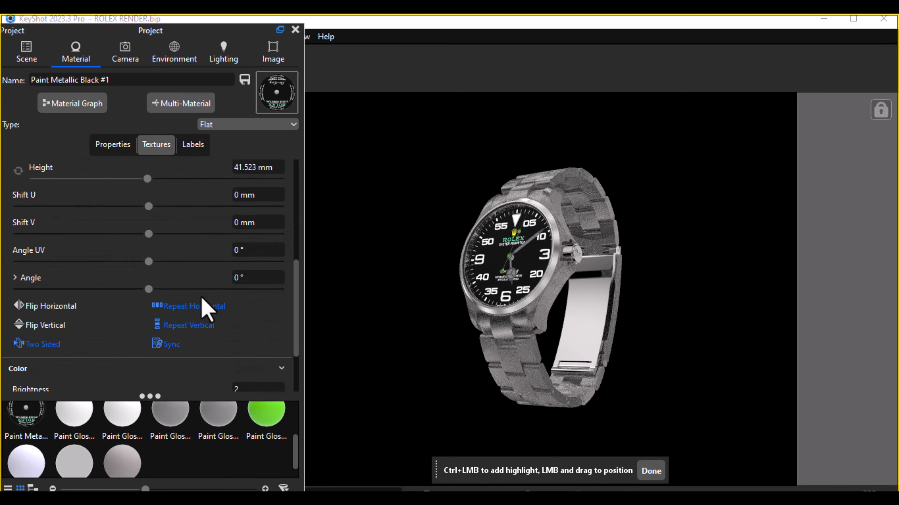
{"action": "left_click", "coordinate": [239, 310]}
{"action": "type", "text": "1"}
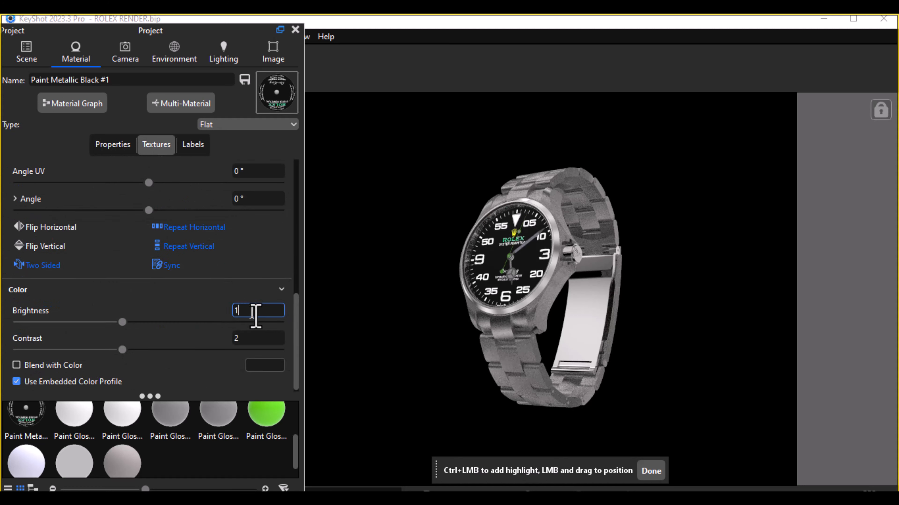
{"action": "left_click", "coordinate": [253, 339]}
{"action": "type", "text": "1"}
{"action": "key", "text": "Return"}
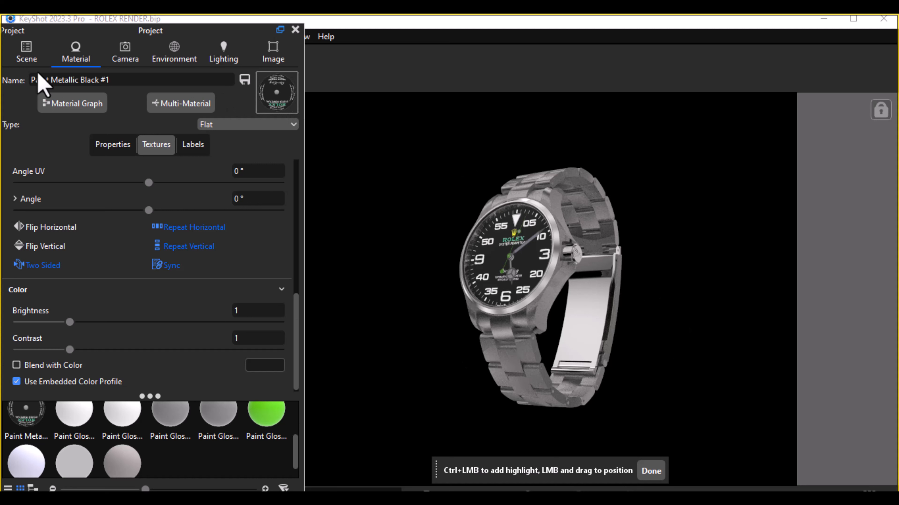
Step: Show the scene tree and move the floating Project panel clear of the materials library
{"action": "left_click", "coordinate": [31, 60]}
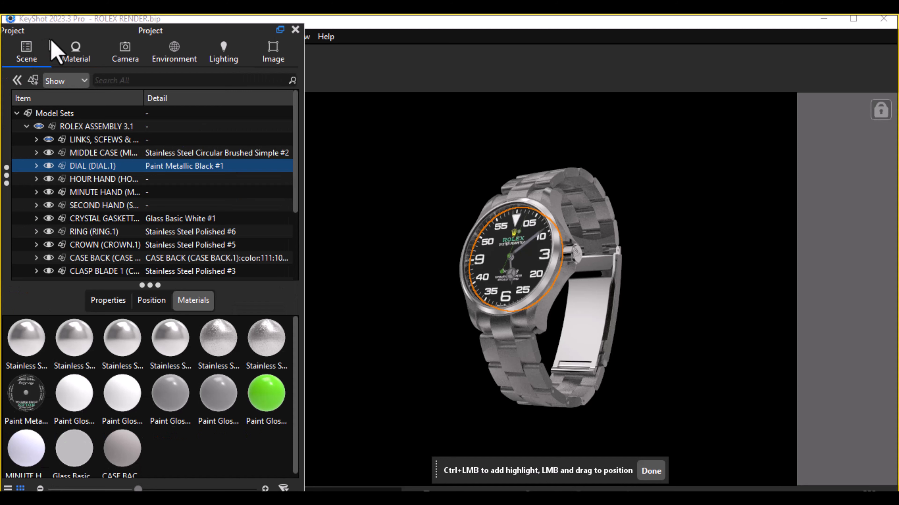
{"action": "left_click_drag", "start_coordinate": [52, 36], "coordinate": [303, 90]}
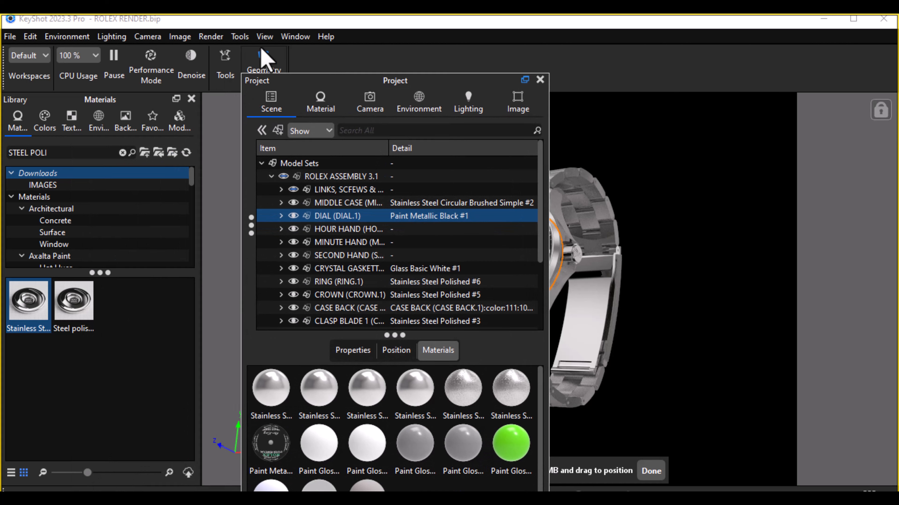
{"action": "left_click", "coordinate": [266, 36]}
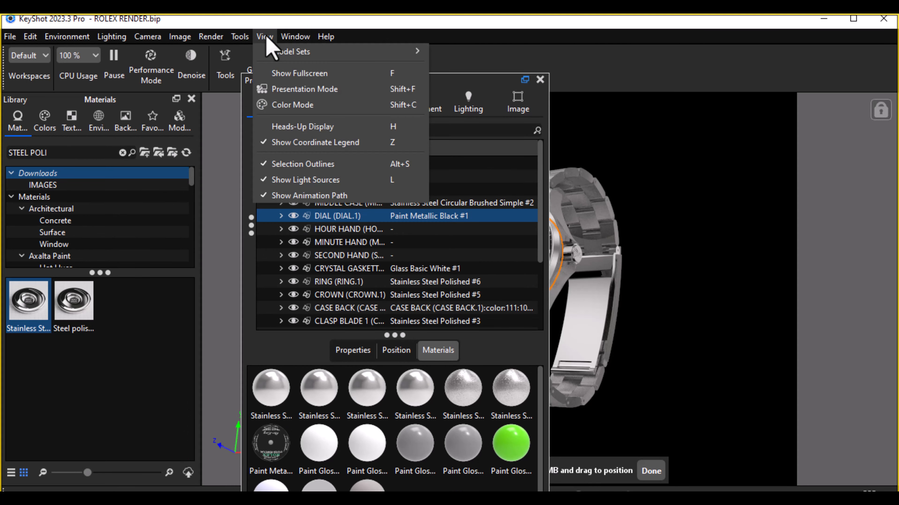
{"action": "mouse_move", "coordinate": [239, 39]}
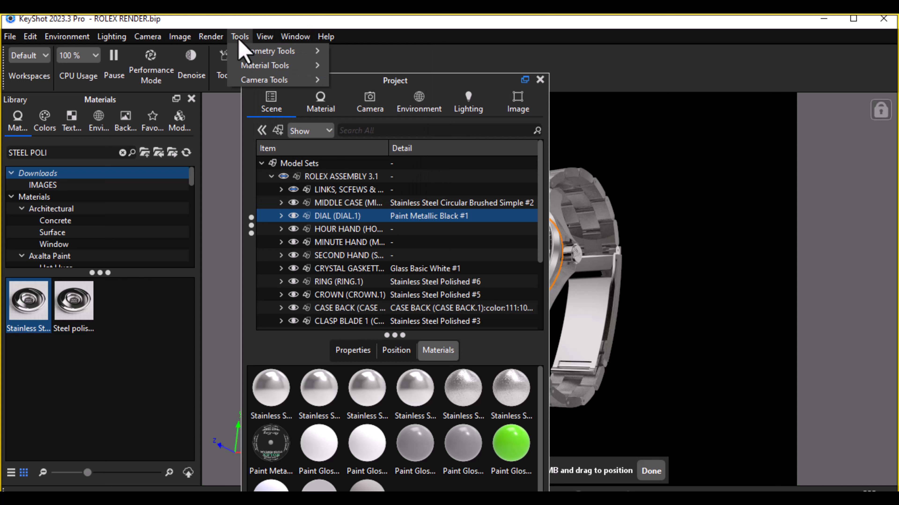
{"action": "mouse_move", "coordinate": [212, 41]}
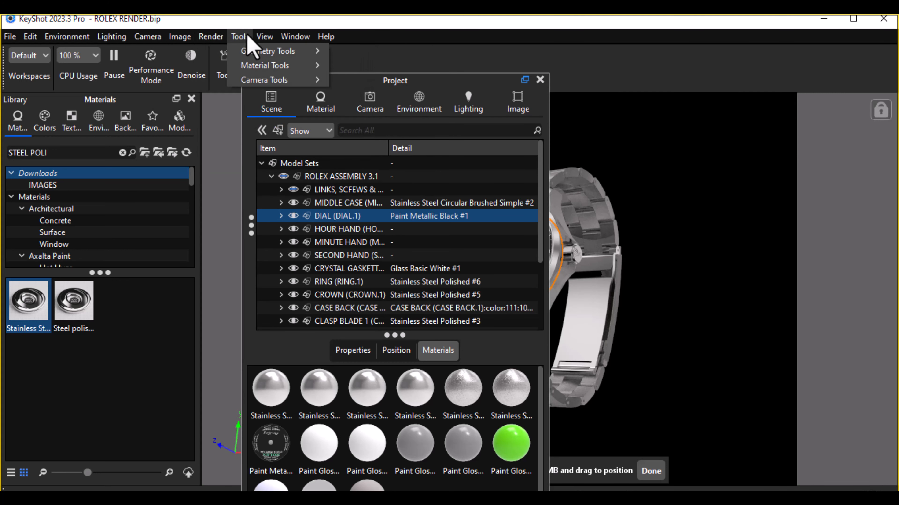
{"action": "mouse_move", "coordinate": [269, 38]}
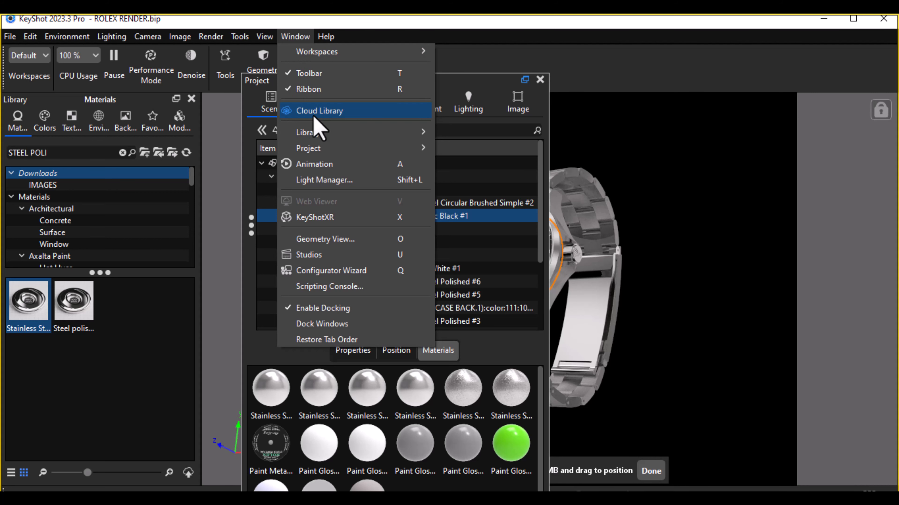
{"action": "left_click", "coordinate": [158, 319]}
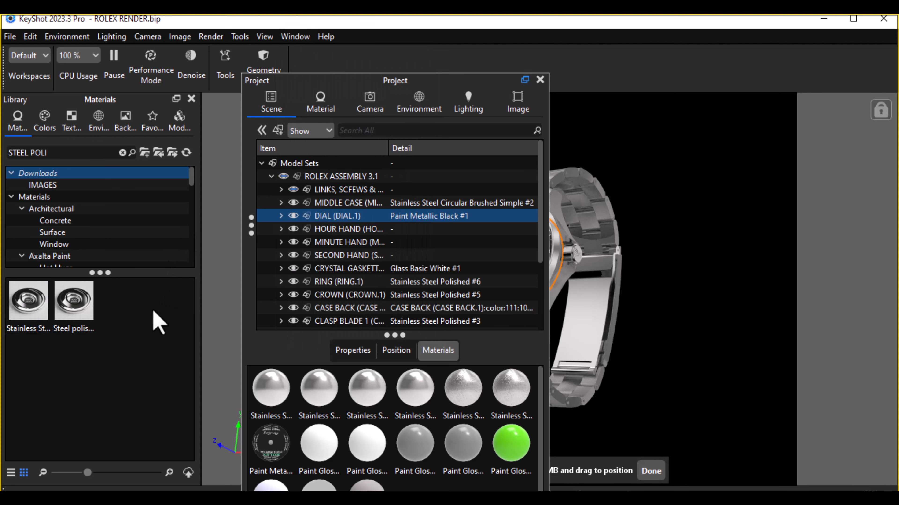
Step: Clear the library's material search and display the materials in the Downloads folder
{"action": "left_click", "coordinate": [72, 153]}
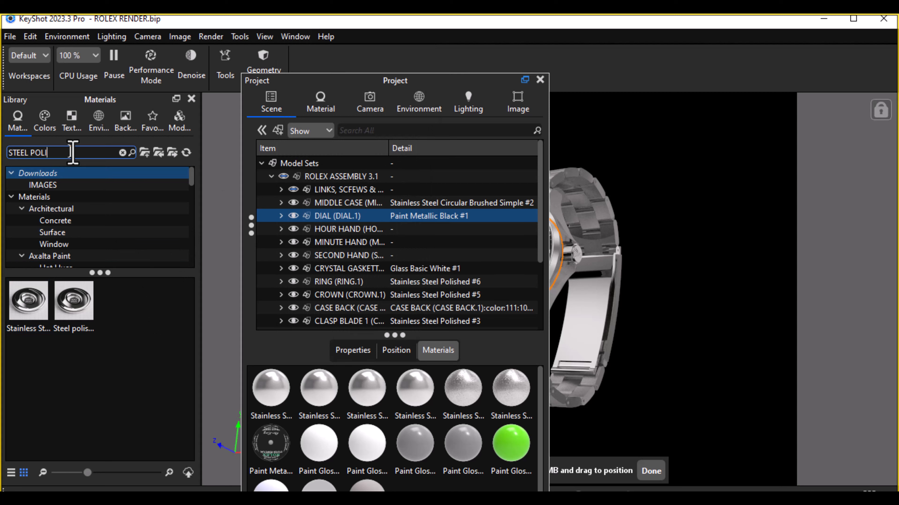
{"action": "key", "text": "BackSpace"}
{"action": "key", "text": "BackSpace"}
{"action": "key", "text": "BackSpace"}
{"action": "key", "text": "BackSpace"}
{"action": "key", "text": "BackSpace"}
{"action": "key", "text": "BackSpace"}
{"action": "key", "text": "BackSpace"}
{"action": "key", "text": "BackSpace"}
{"action": "key", "text": "BackSpace"}
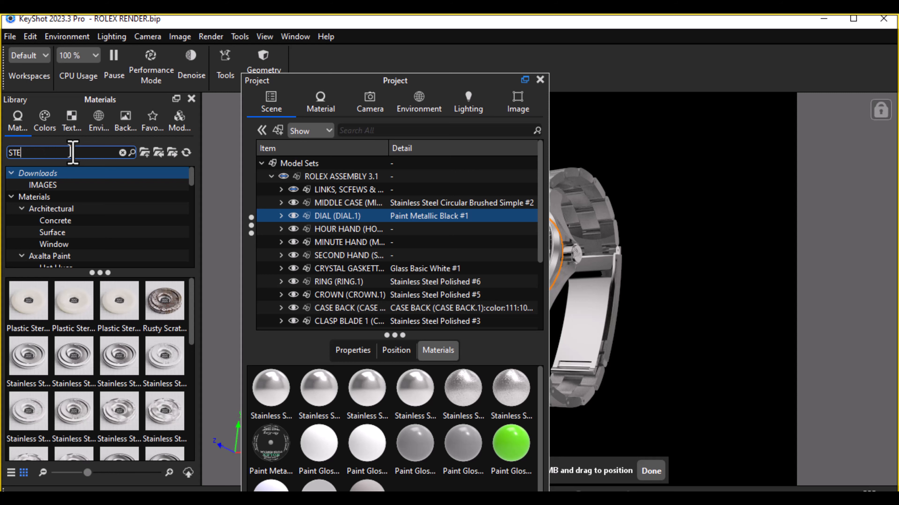
{"action": "left_click", "coordinate": [64, 185]}
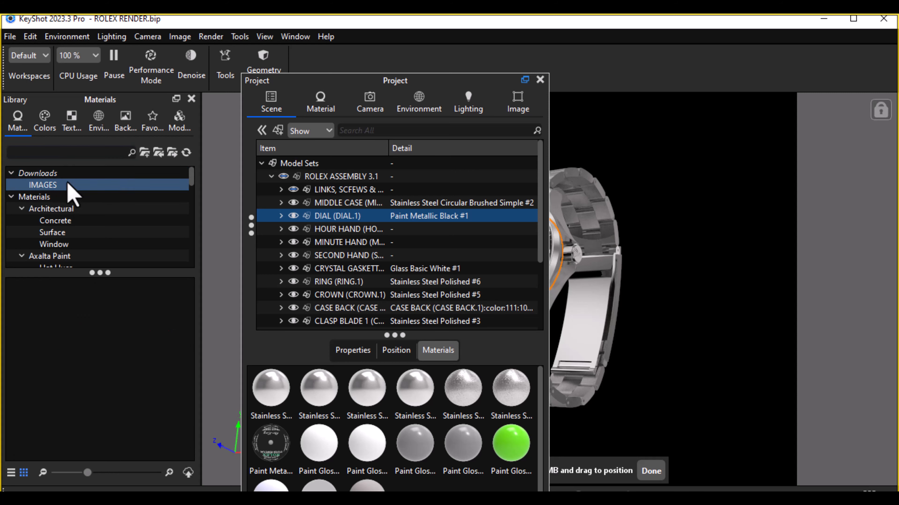
{"action": "left_click", "coordinate": [73, 174]}
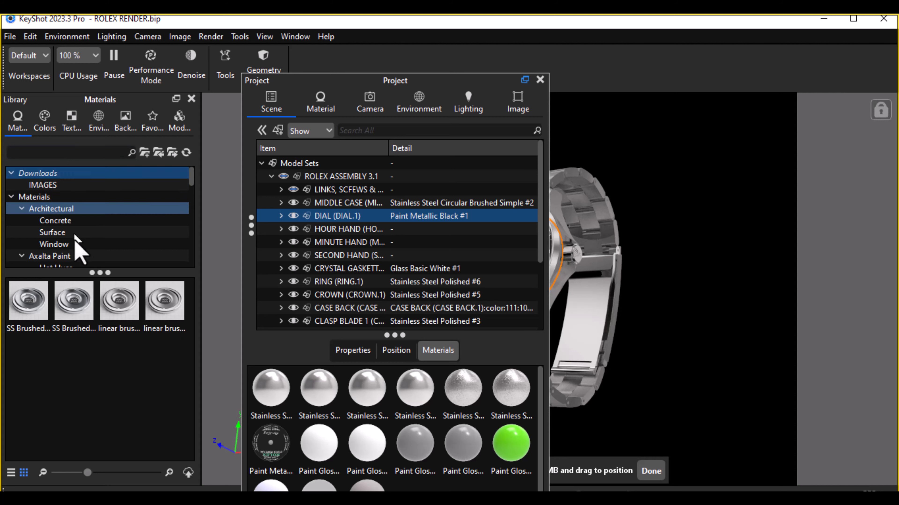
{"action": "mouse_move", "coordinate": [118, 325]}
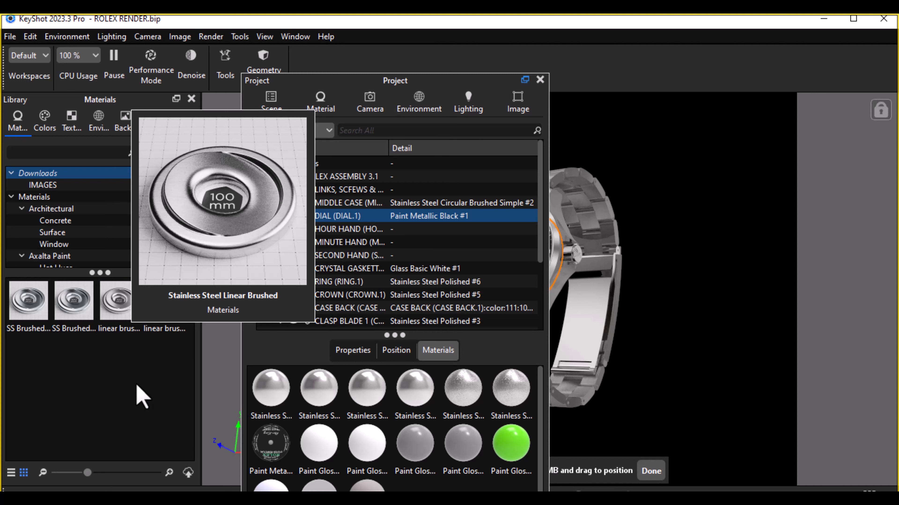
Step: Move the Project panel off the watch and apply the Stainless Steel Linear Brushed material from Downloads to the middle case
{"action": "left_click_drag", "start_coordinate": [439, 85], "coordinate": [863, 95]}
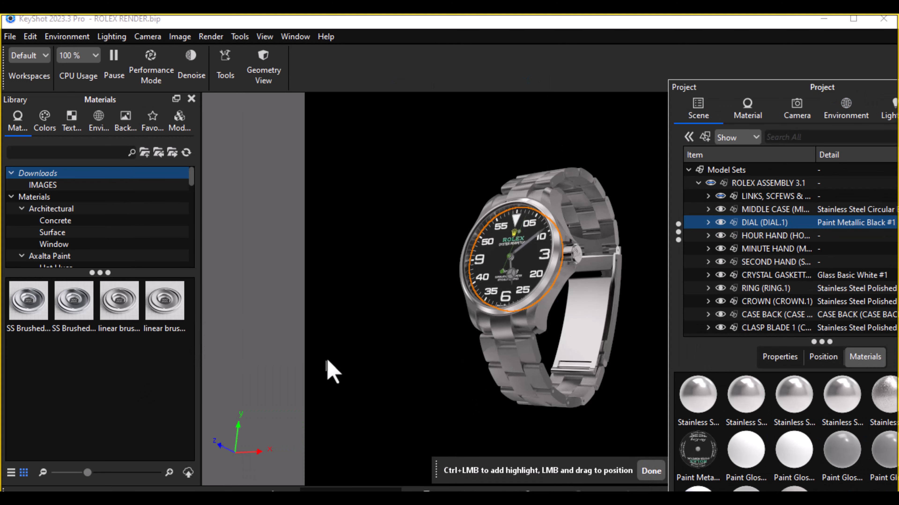
{"action": "left_click", "coordinate": [353, 351]}
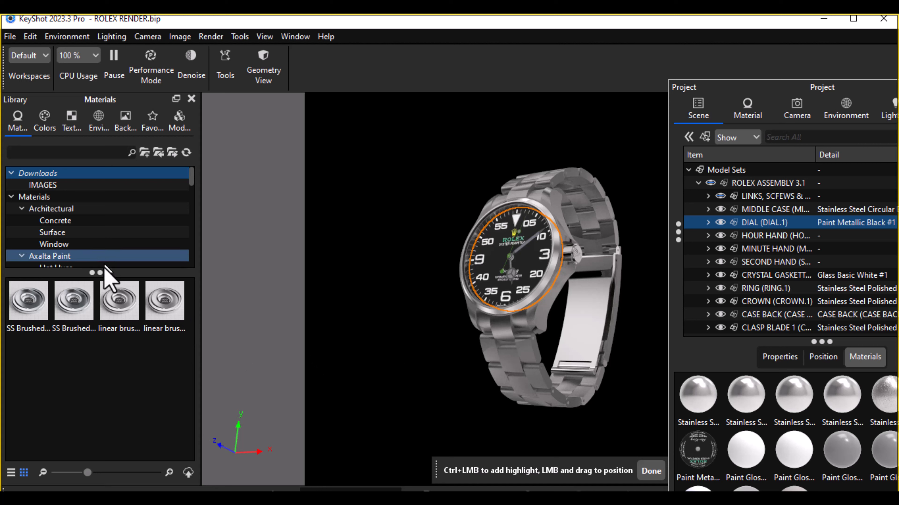
{"action": "left_click", "coordinate": [121, 311]}
{"action": "left_click_drag", "start_coordinate": [485, 271], "coordinate": [763, 213]}
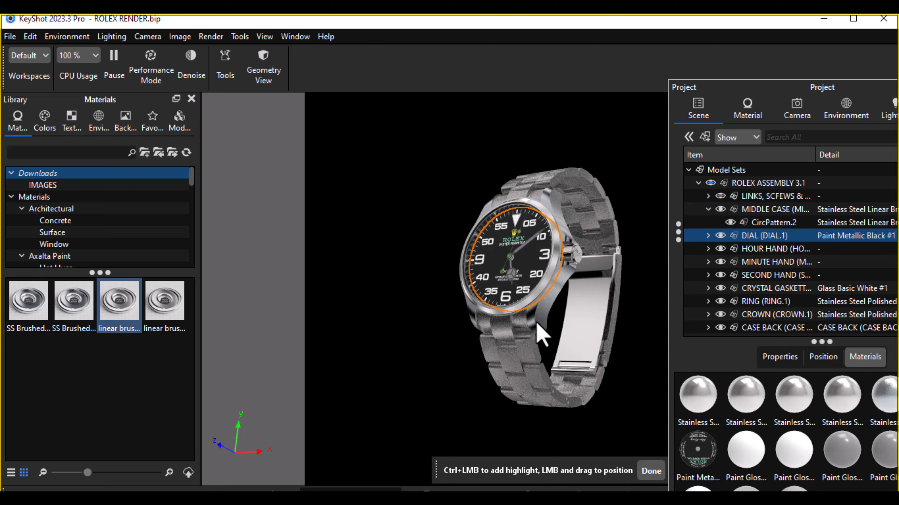
Step: Activate the Free Camera and zoom in on the watch face and case
{"action": "left_click", "coordinate": [797, 111]}
{"action": "left_click", "coordinate": [734, 137]}
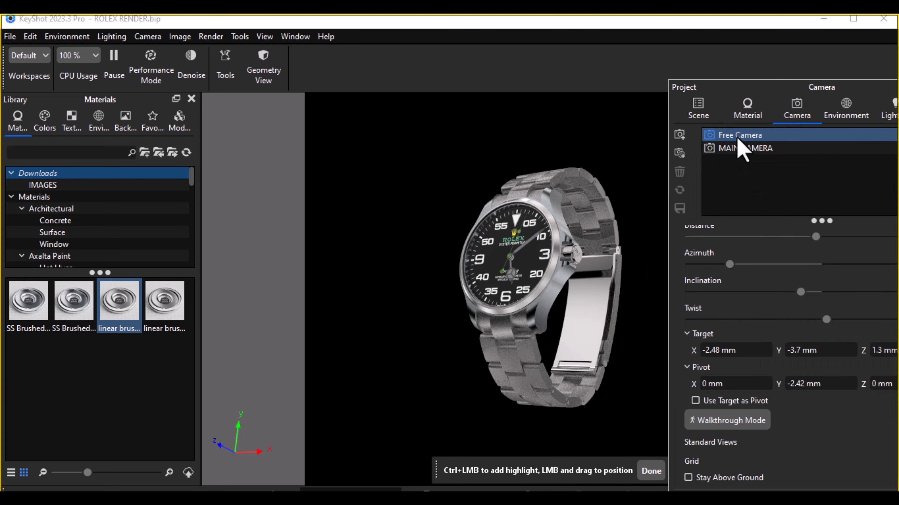
{"action": "scroll", "coordinate": [532, 395], "scroll_direction": "up", "scroll_amount": 5}
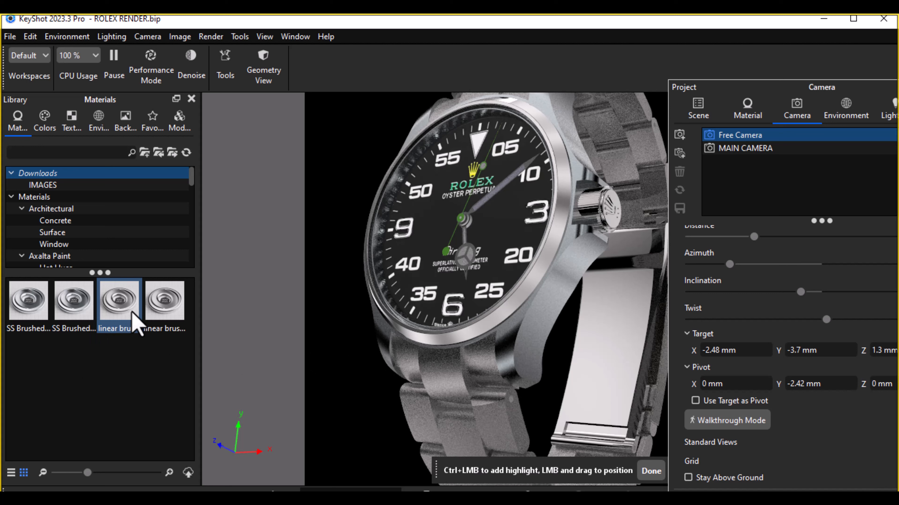
{"action": "mouse_move", "coordinate": [132, 313]}
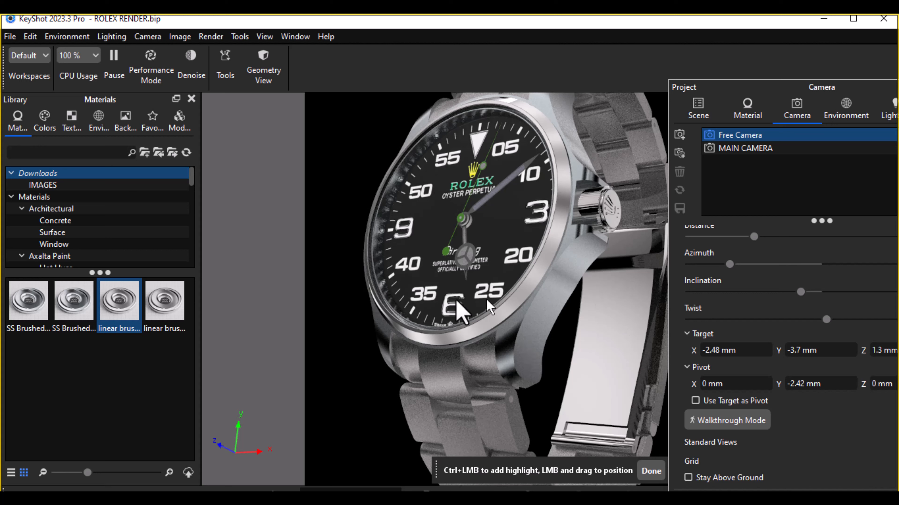
Step: Apply the Stainless Steel Linear Brushed material to the links and screws group in the scene tree
{"action": "left_click", "coordinate": [699, 108]}
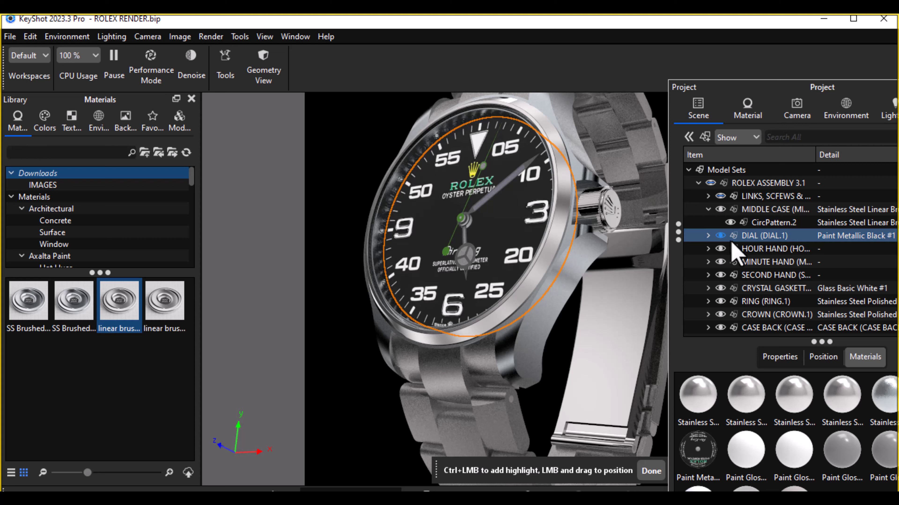
{"action": "left_click", "coordinate": [751, 235]}
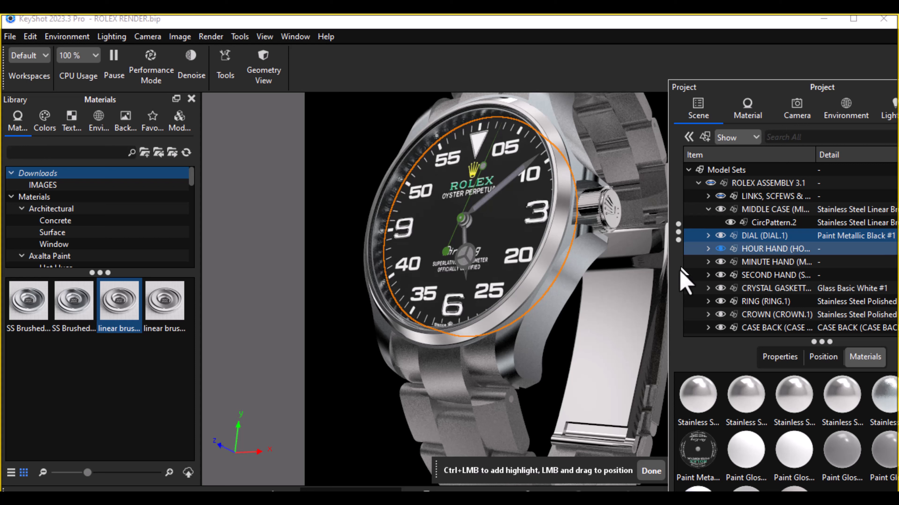
{"action": "left_click", "coordinate": [720, 183]}
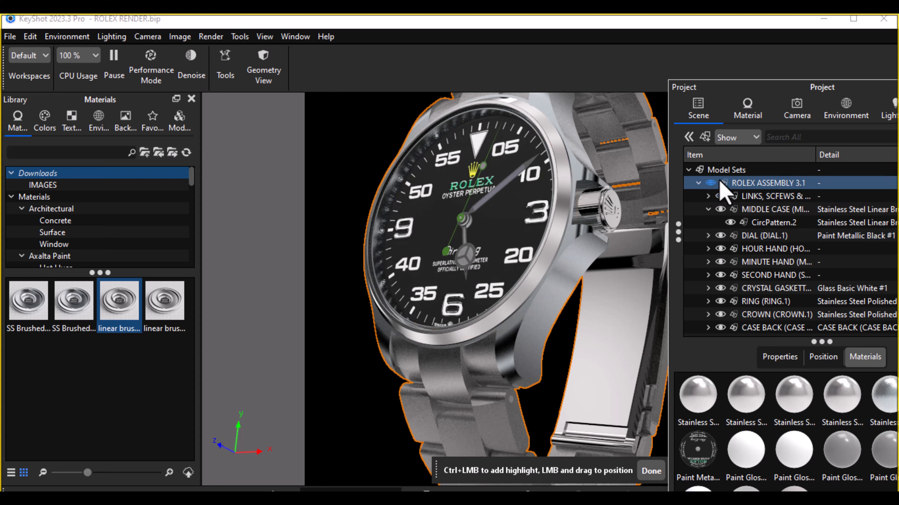
{"action": "left_click", "coordinate": [341, 310]}
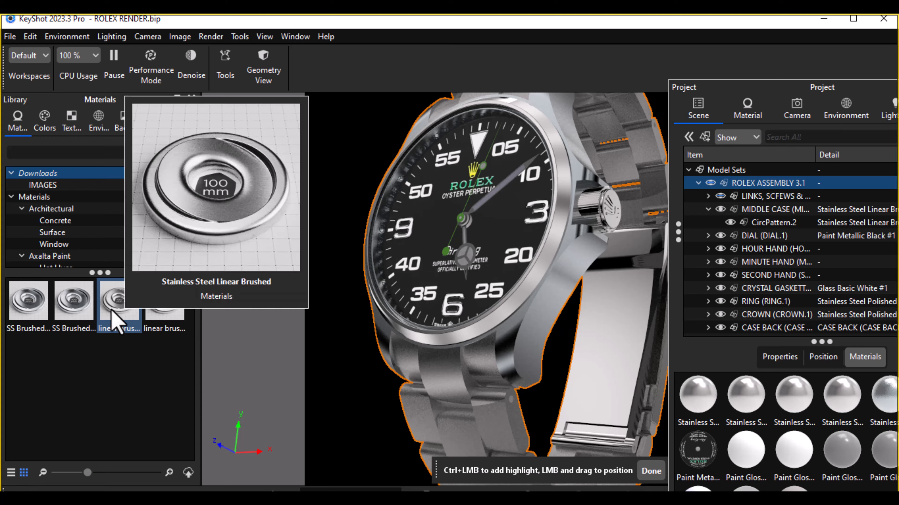
{"action": "left_click_drag", "start_coordinate": [112, 311], "coordinate": [742, 202]}
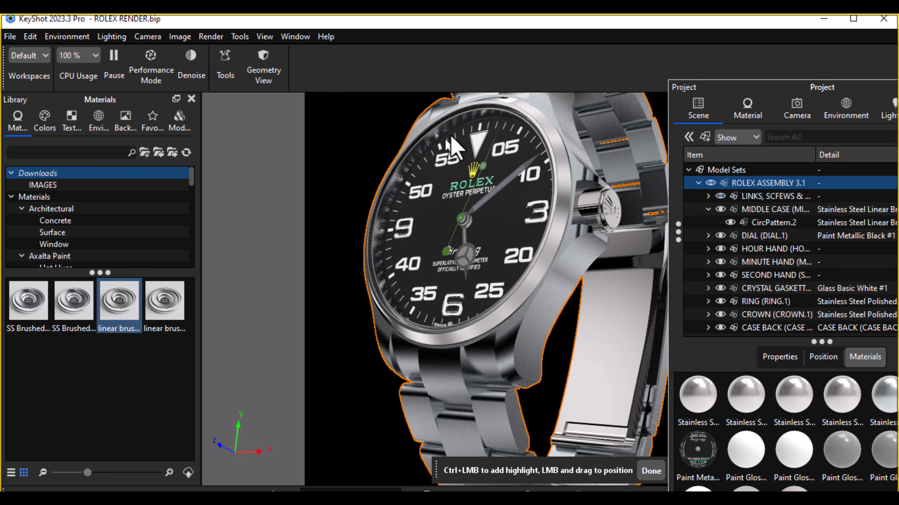
Step: Finish the highlight placement mode and clear the assembly selection
{"action": "scroll", "coordinate": [414, 218], "scroll_direction": "up", "scroll_amount": 3}
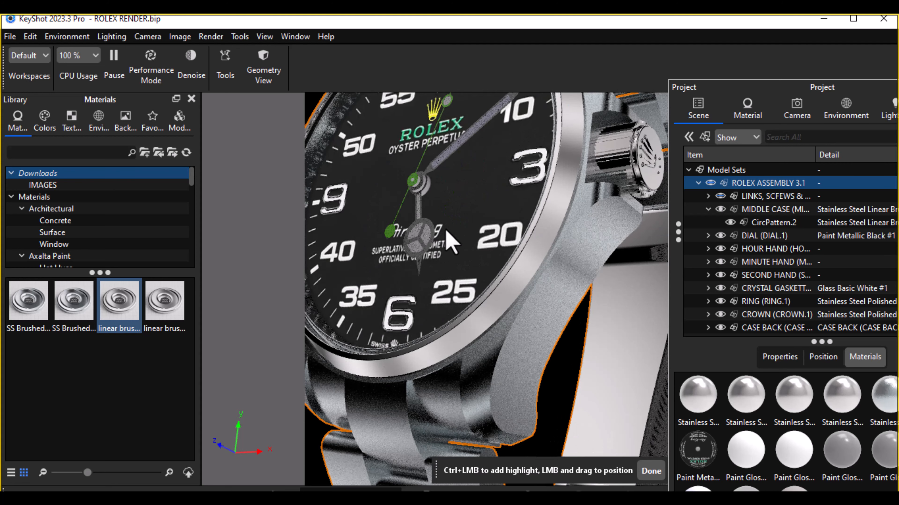
{"action": "left_click_drag", "start_coordinate": [449, 243], "coordinate": [436, 315]}
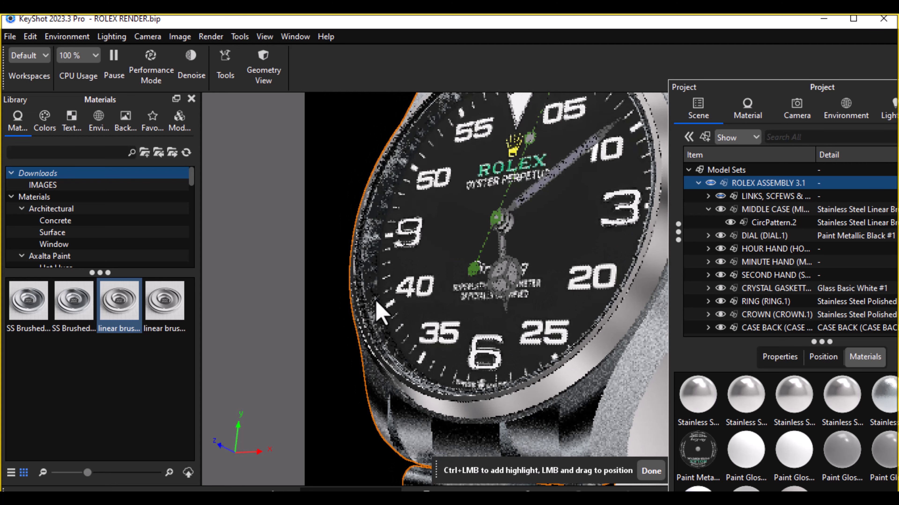
{"action": "scroll", "coordinate": [389, 310], "scroll_direction": "up", "scroll_amount": 5}
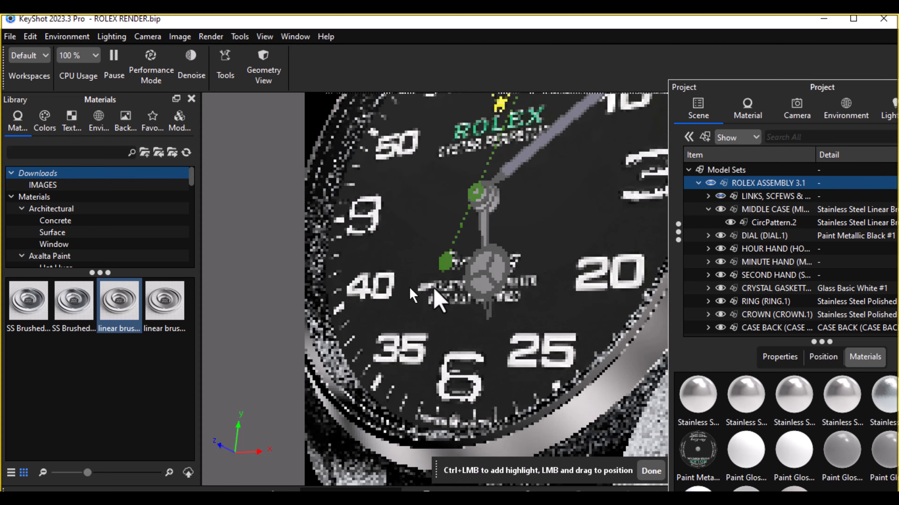
{"action": "middle_click_drag", "start_coordinate": [434, 288], "coordinate": [453, 297]}
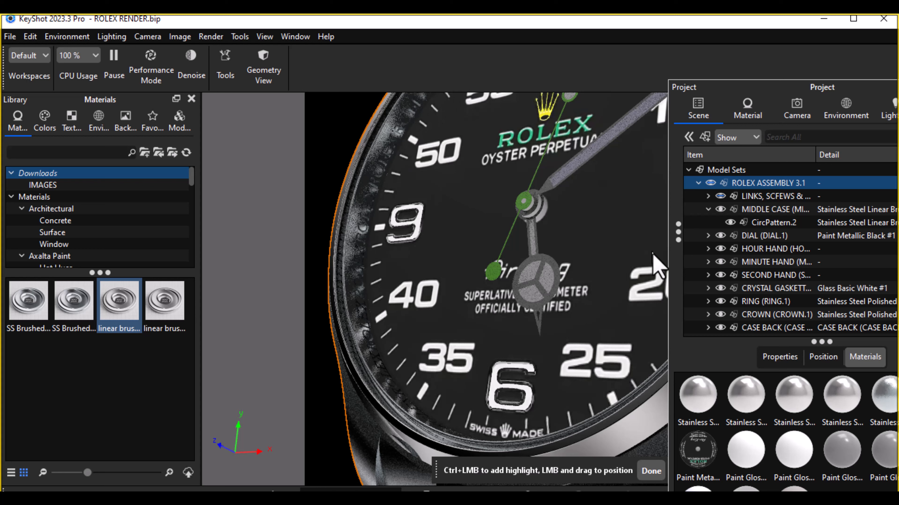
{"action": "left_click", "coordinate": [651, 472]}
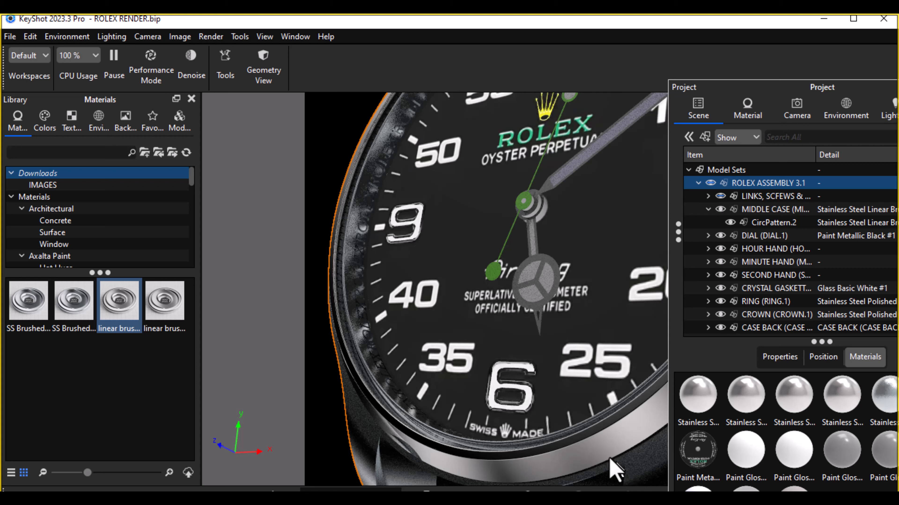
{"action": "left_click", "coordinate": [333, 147]}
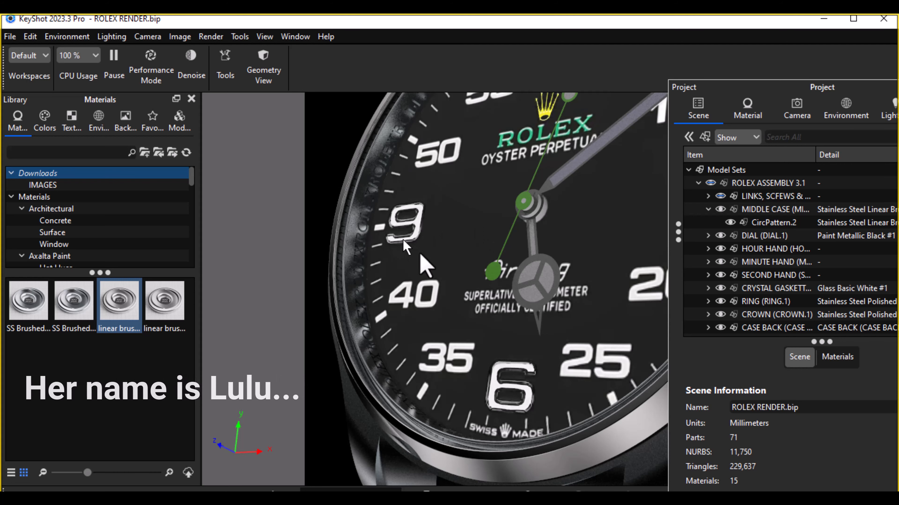
Step: Examine the brushed steel finish on the bracelet, clasp and case back from several angles
{"action": "scroll", "coordinate": [465, 290], "scroll_direction": "up", "scroll_amount": 6}
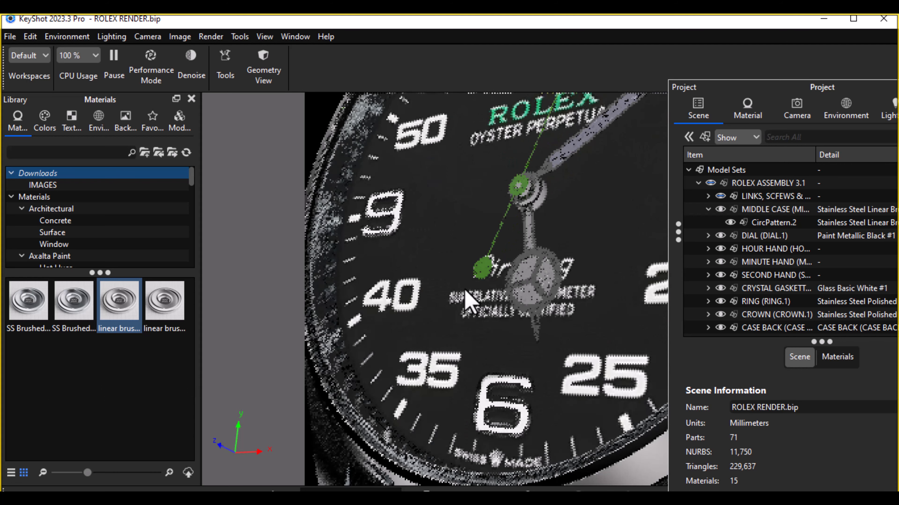
{"action": "scroll", "coordinate": [465, 291], "scroll_direction": "down", "scroll_amount": 8}
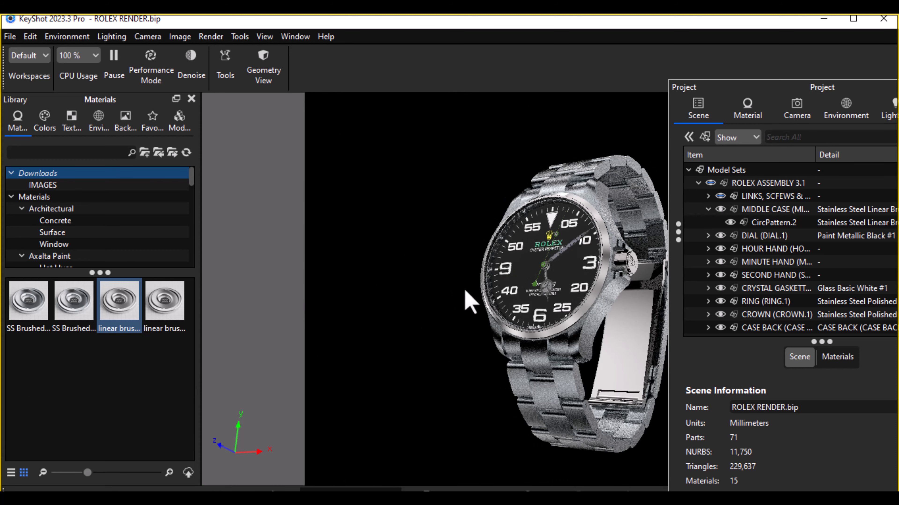
{"action": "left_click_drag", "start_coordinate": [464, 296], "coordinate": [80, 311]}
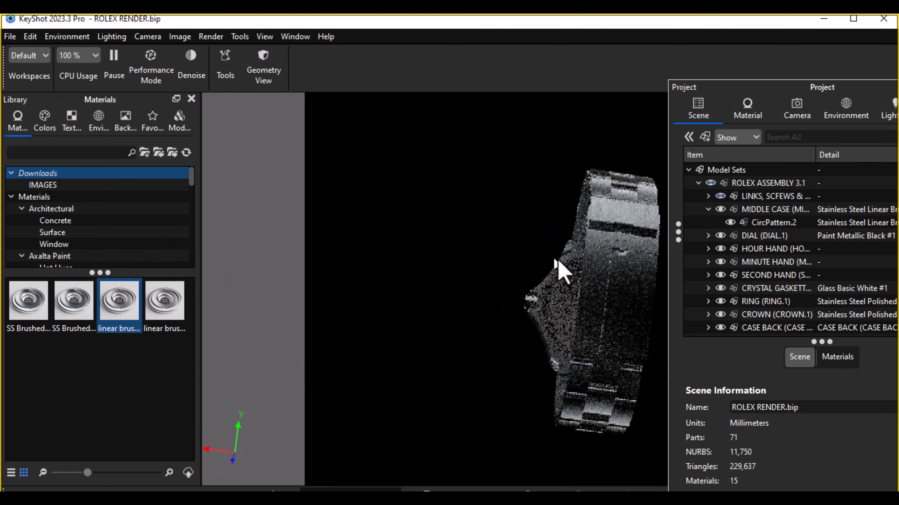
{"action": "left_click_drag", "start_coordinate": [553, 259], "coordinate": [417, 321]}
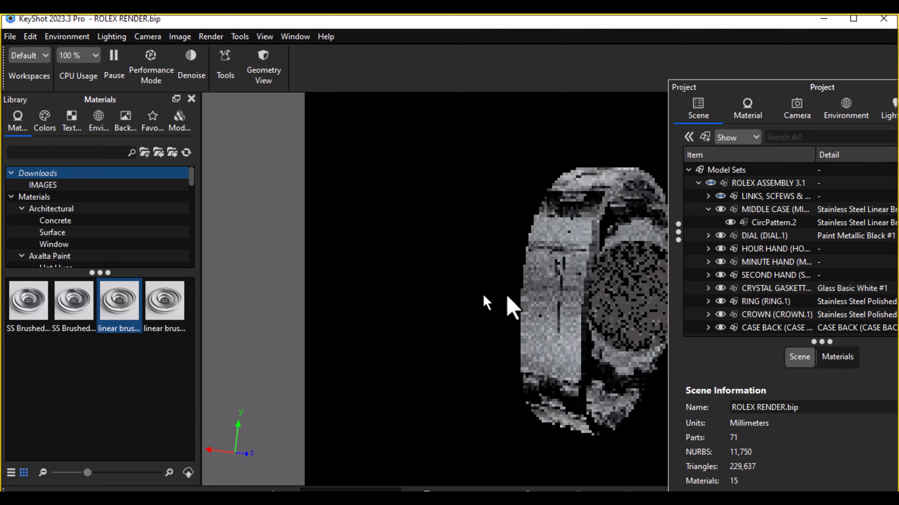
{"action": "left_click_drag", "start_coordinate": [527, 295], "coordinate": [610, 211]}
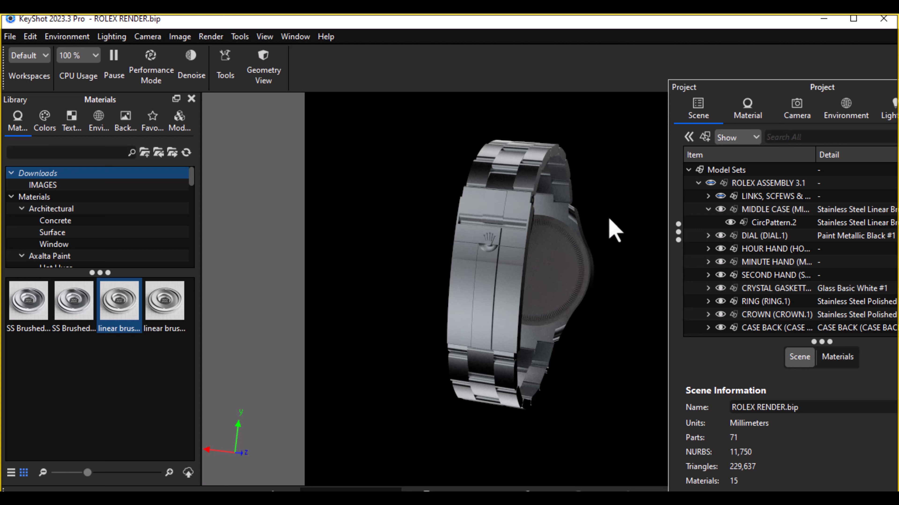
{"action": "left_click_drag", "start_coordinate": [390, 240], "coordinate": [654, 216]}
{"action": "left_click_drag", "start_coordinate": [563, 241], "coordinate": [499, 283]}
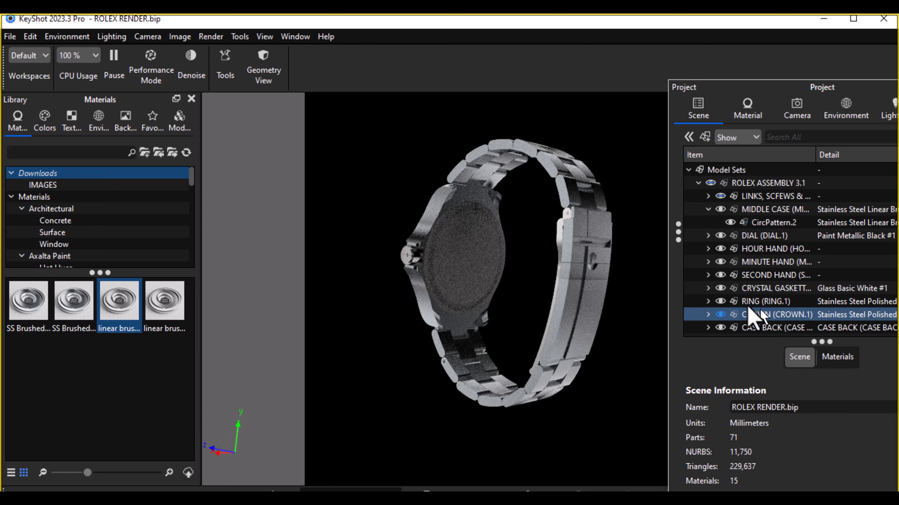
Step: Search the material library for "STEEL POLI" and apply Stainless Steel Polished to the case back
{"action": "left_click", "coordinate": [78, 153]}
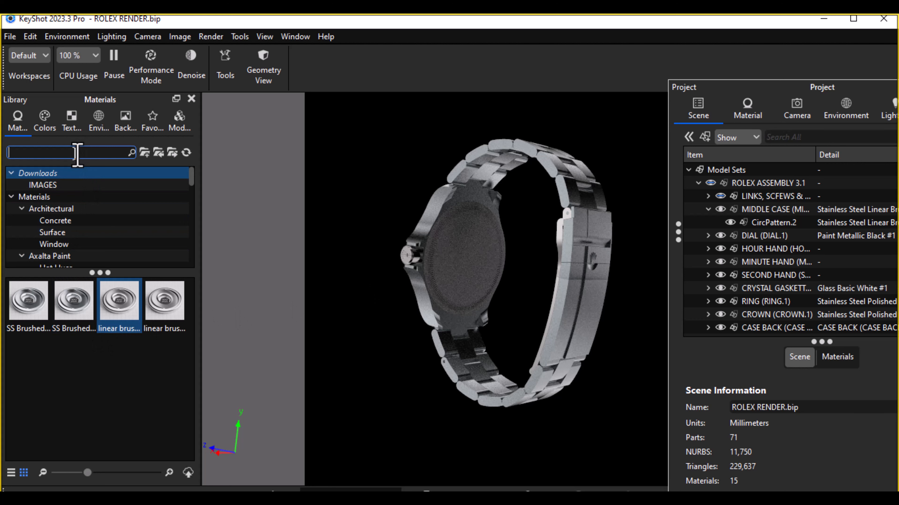
{"action": "type", "text": "SGE"}
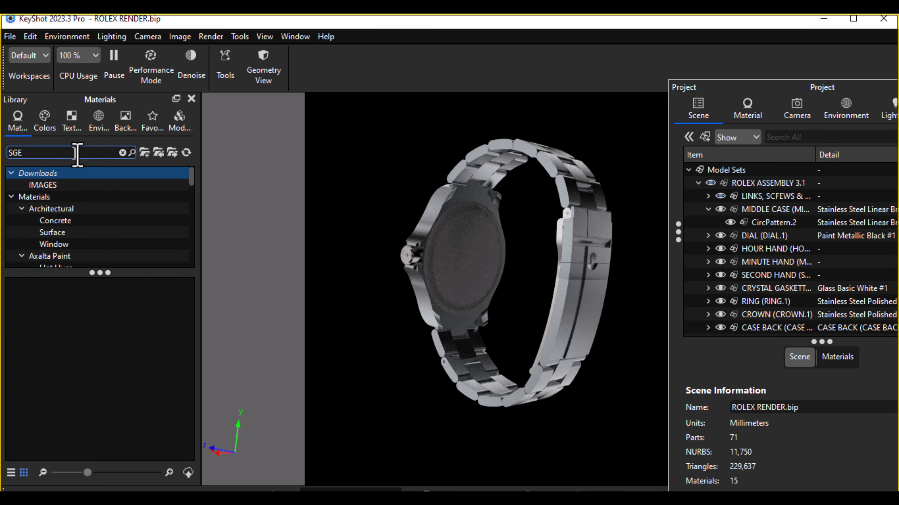
{"action": "key", "text": "BackSpace"}
{"action": "key", "text": "BackSpace"}
{"action": "type", "text": "EEL"}
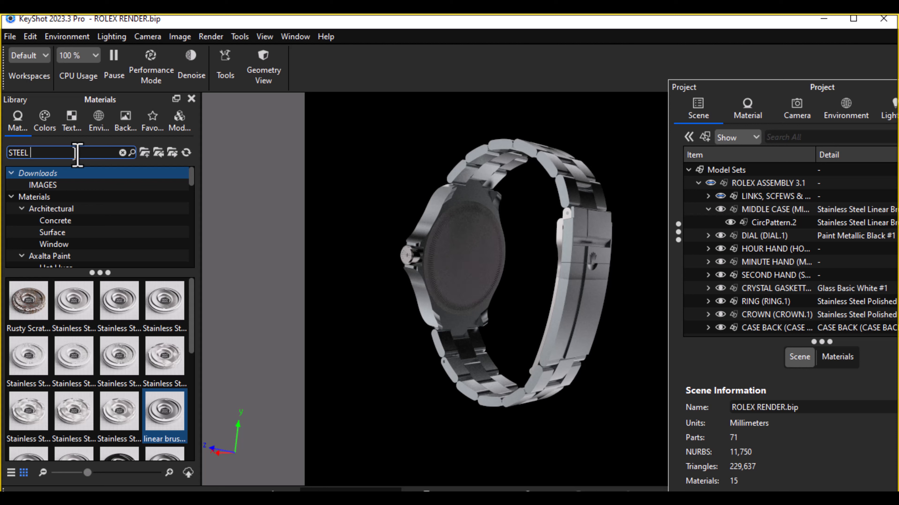
{"action": "type", "text": "POLI"}
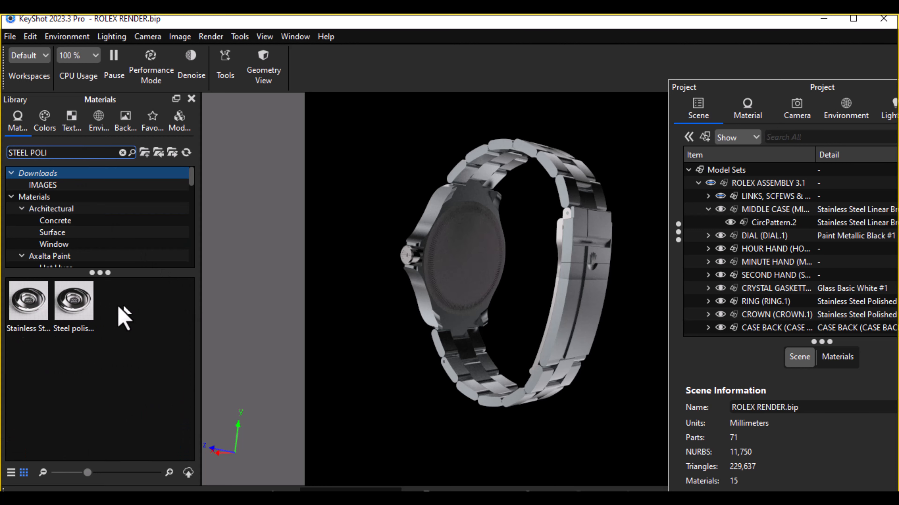
{"action": "left_click", "coordinate": [39, 308]}
{"action": "mouse_move", "coordinate": [25, 318]}
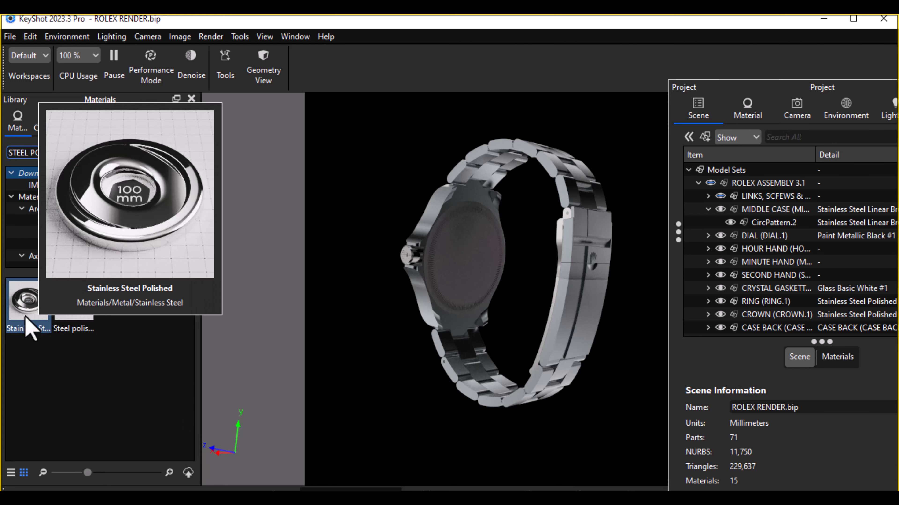
{"action": "left_click_drag", "start_coordinate": [26, 318], "coordinate": [808, 328]}
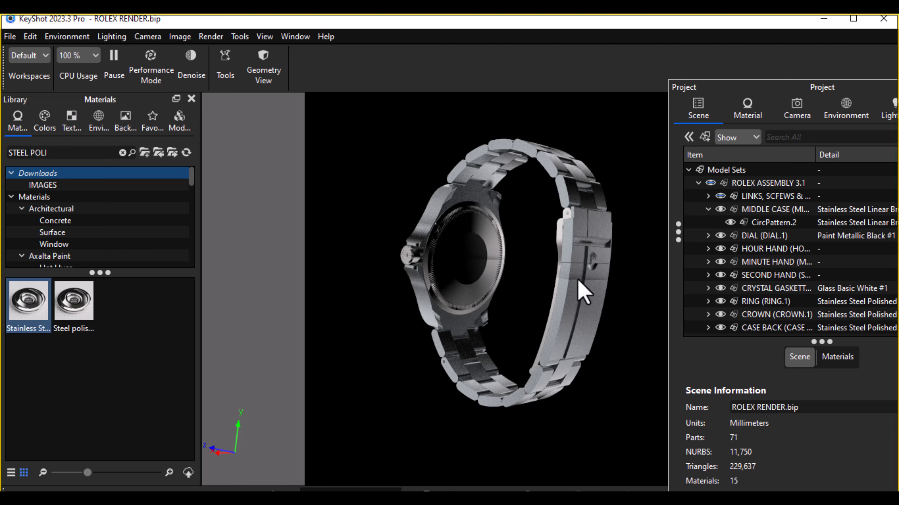
Step: Inspect the polished case back and bracelet from several angles, and activate the MAIN CAMERA view
{"action": "left_click_drag", "start_coordinate": [641, 341], "coordinate": [580, 280]}
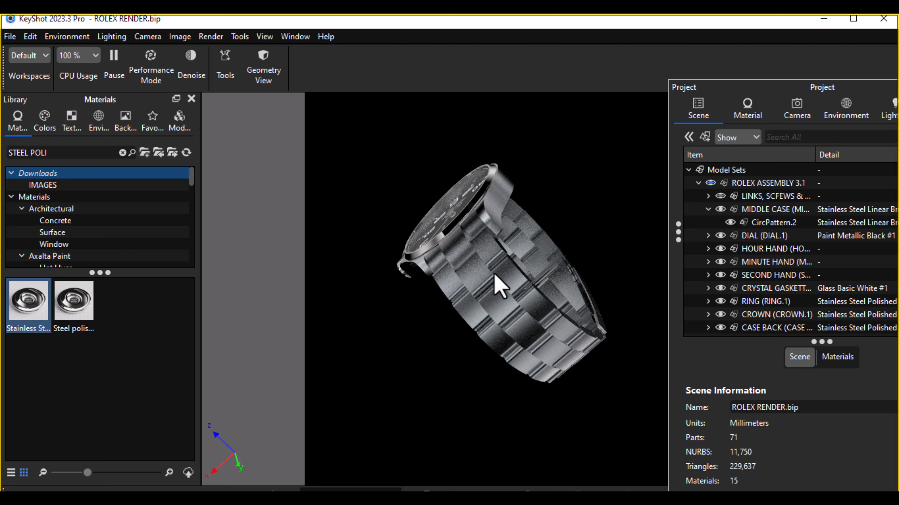
{"action": "left_click_drag", "start_coordinate": [554, 197], "coordinate": [432, 339]}
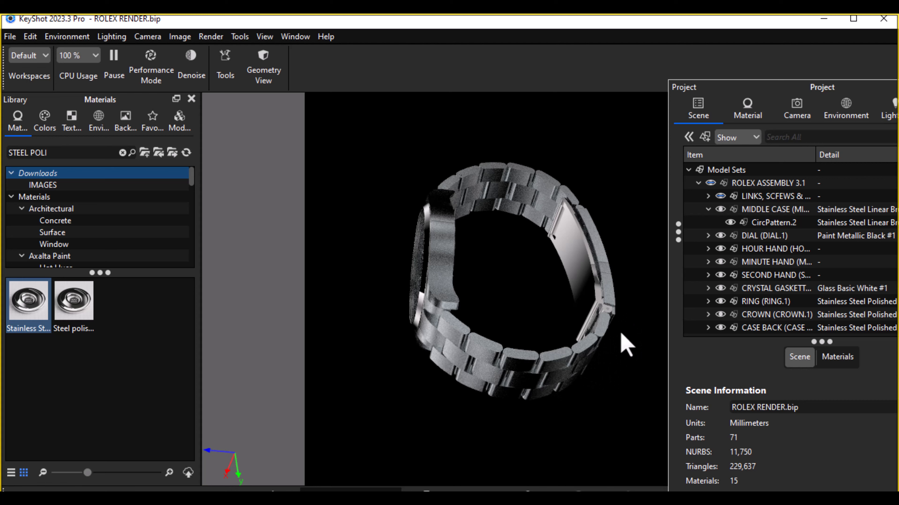
{"action": "left_click_drag", "start_coordinate": [531, 271], "coordinate": [658, 225]}
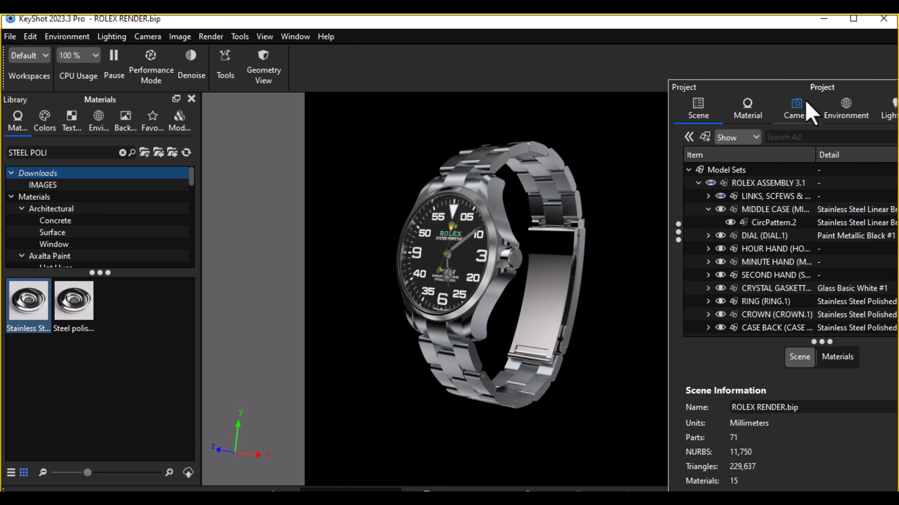
{"action": "left_click", "coordinate": [804, 108]}
{"action": "left_click", "coordinate": [763, 151]}
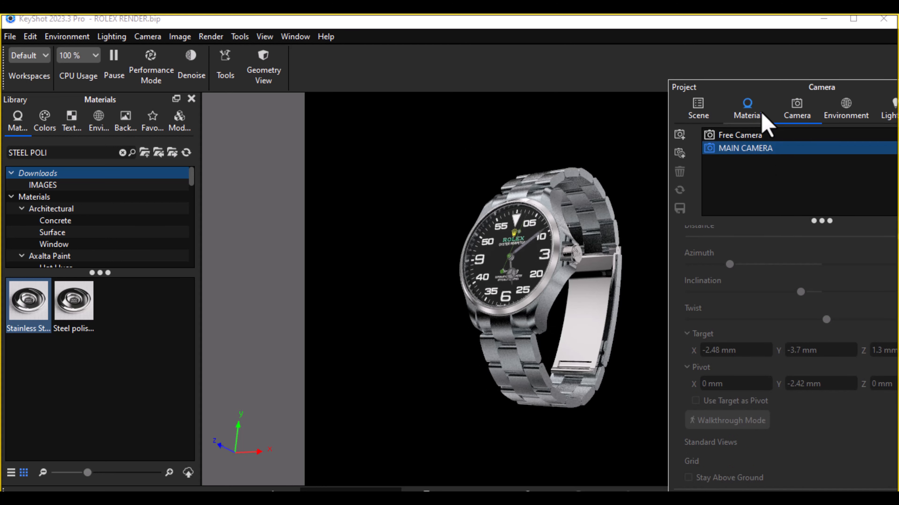
Step: Switch the Default image style to Photographic and enable its Curve adjustment
{"action": "left_click_drag", "start_coordinate": [772, 106], "coordinate": [196, 47]}
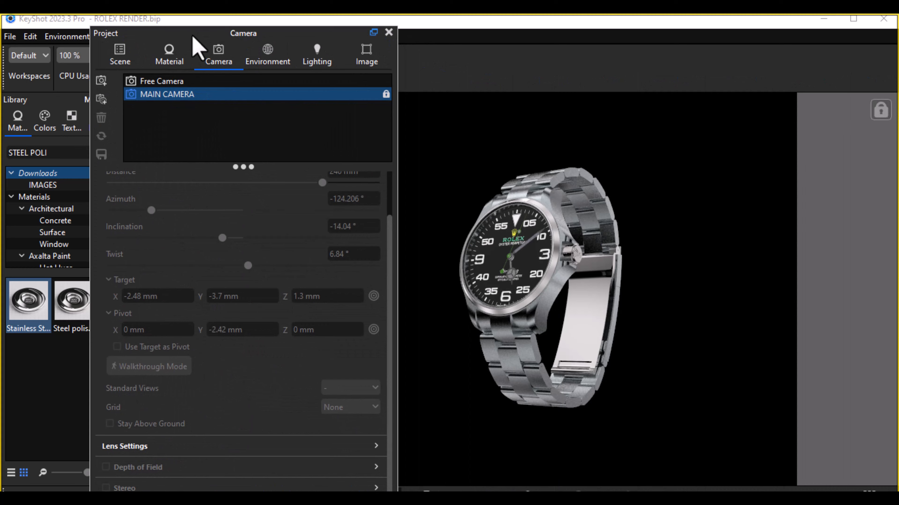
{"action": "left_click", "coordinate": [374, 60]}
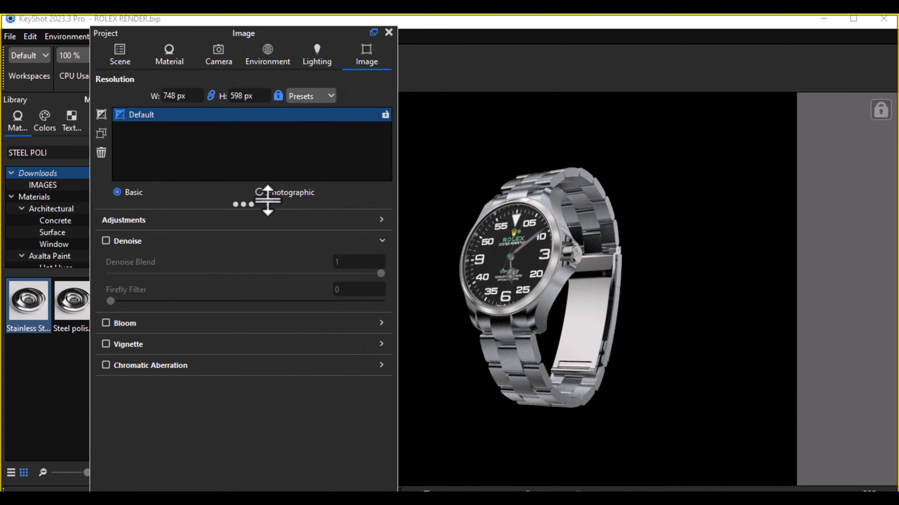
{"action": "left_click", "coordinate": [260, 193]}
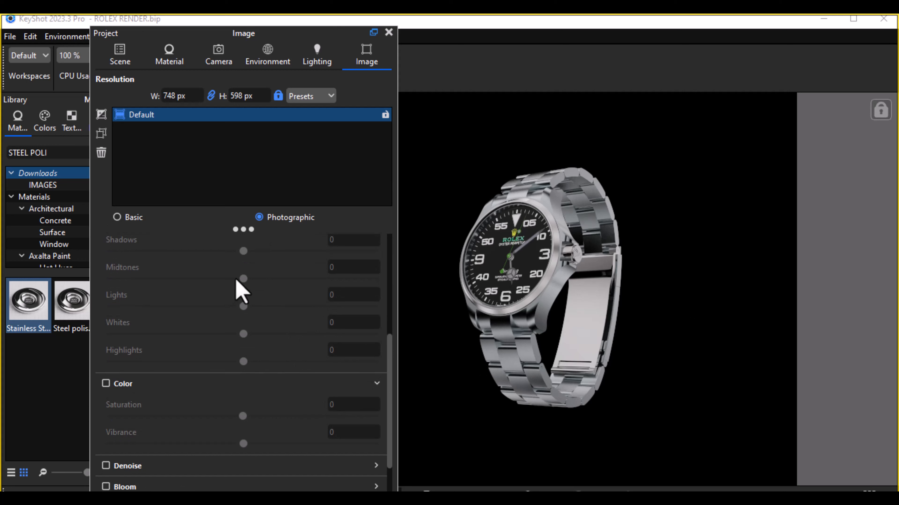
{"action": "scroll", "coordinate": [236, 288], "scroll_direction": "up", "scroll_amount": 5}
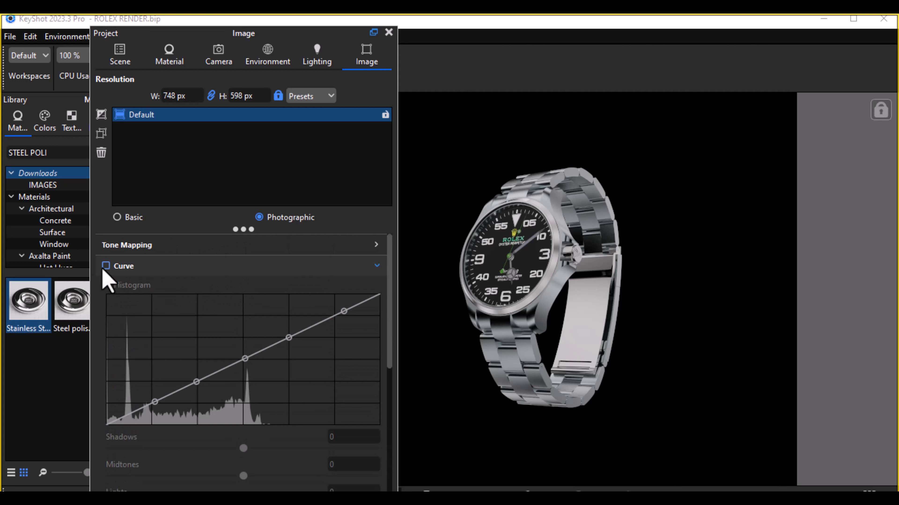
{"action": "left_click", "coordinate": [105, 266]}
Step: Set the curve's Shadows to about 0.256 and its Midtones to -0.4
{"action": "scroll", "coordinate": [279, 365], "scroll_direction": "down", "scroll_amount": 4}
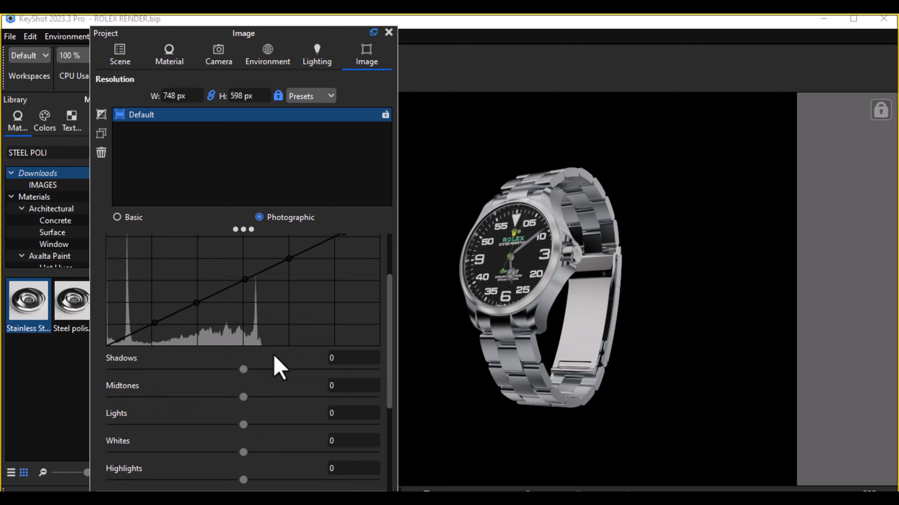
{"action": "left_click_drag", "start_coordinate": [244, 292], "coordinate": [277, 291]}
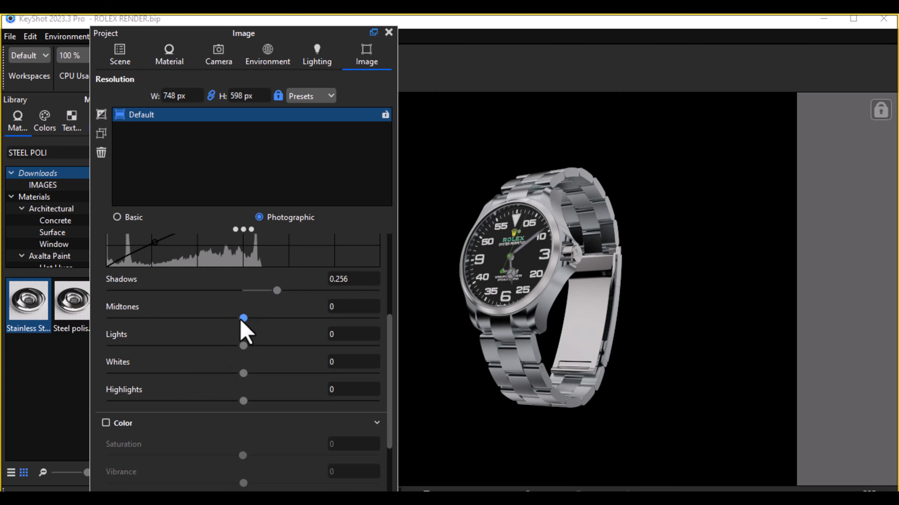
{"action": "left_click_drag", "start_coordinate": [238, 320], "coordinate": [191, 331]}
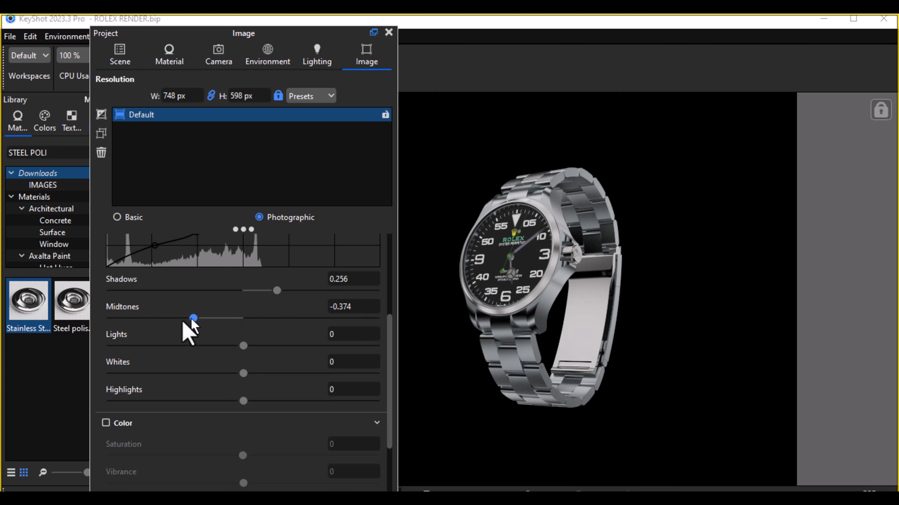
{"action": "left_click_drag", "start_coordinate": [186, 319], "coordinate": [183, 320]}
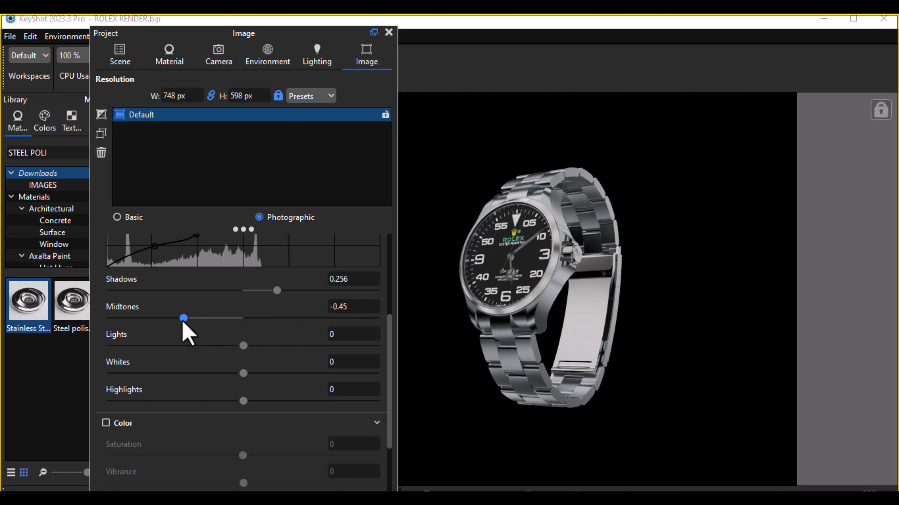
{"action": "left_click_drag", "start_coordinate": [350, 307], "coordinate": [317, 305]}
{"action": "left_click", "coordinate": [355, 308]}
{"action": "key", "text": "BackSpace"}
{"action": "key", "text": "Return"}
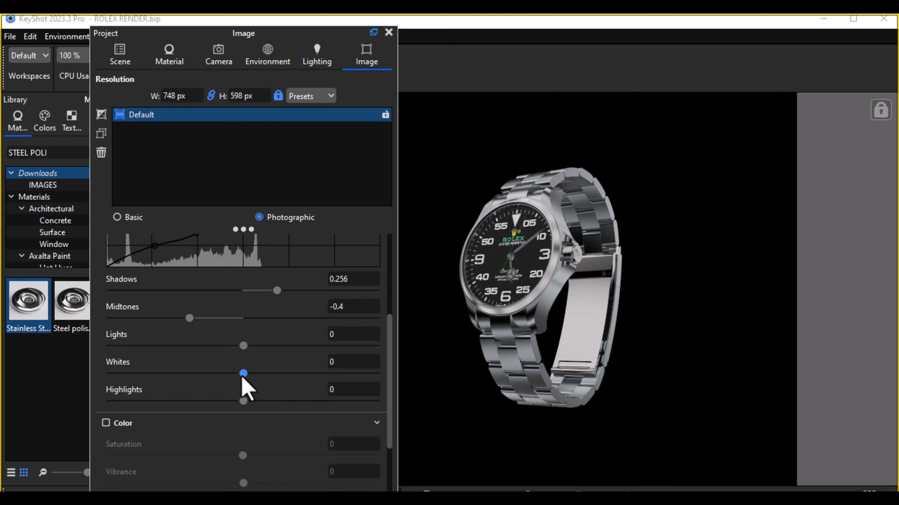
Step: Set the curve's Whites to about -0.206 and its Lights to about 0.126
{"action": "left_click_drag", "start_coordinate": [244, 376], "coordinate": [216, 388]}
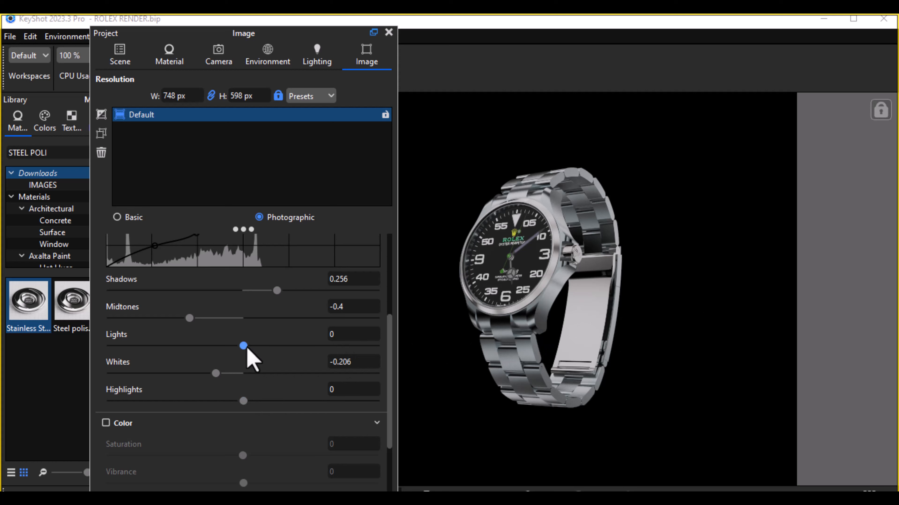
{"action": "left_click_drag", "start_coordinate": [246, 352], "coordinate": [263, 358]}
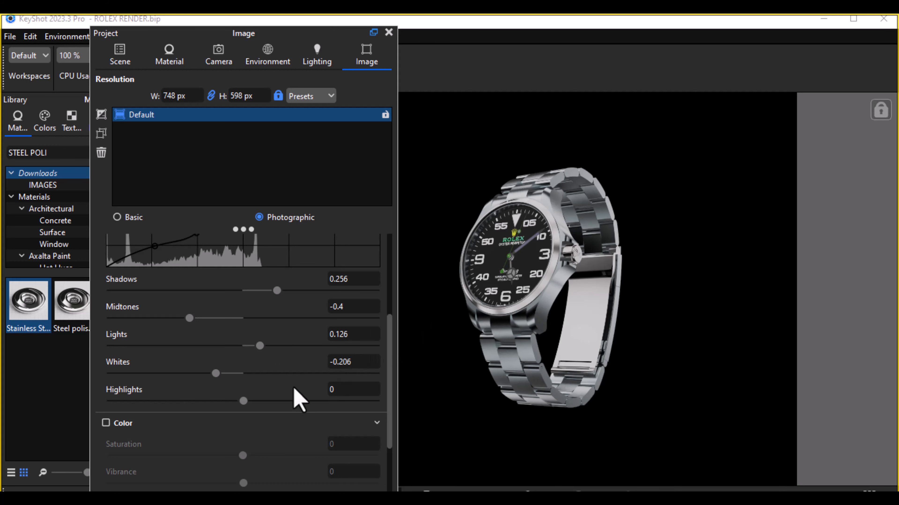
{"action": "scroll", "coordinate": [295, 397], "scroll_direction": "up", "scroll_amount": 4}
{"action": "scroll", "coordinate": [299, 400], "scroll_direction": "down", "scroll_amount": 1}
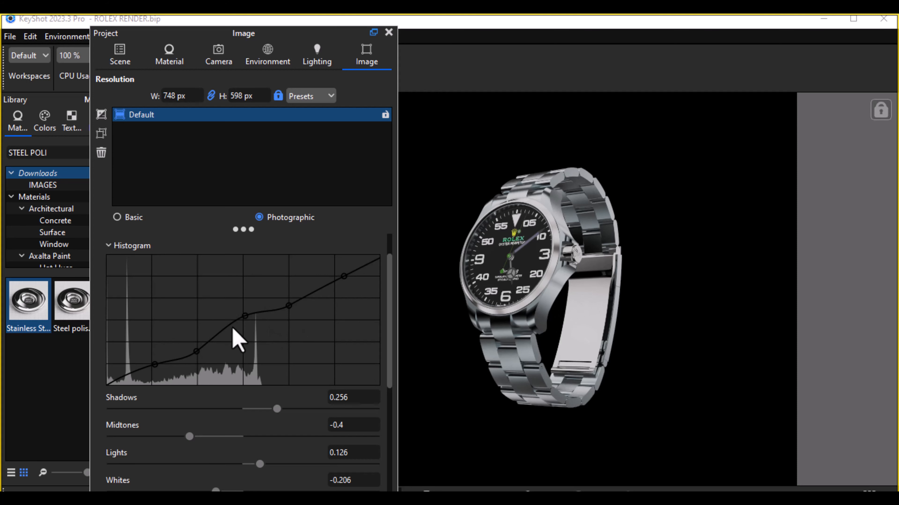
Step: Dock the floating Project window beside the real-time view
{"action": "left_click_drag", "start_coordinate": [327, 31], "coordinate": [721, 88]}
{"action": "left_click", "coordinate": [780, 89]}
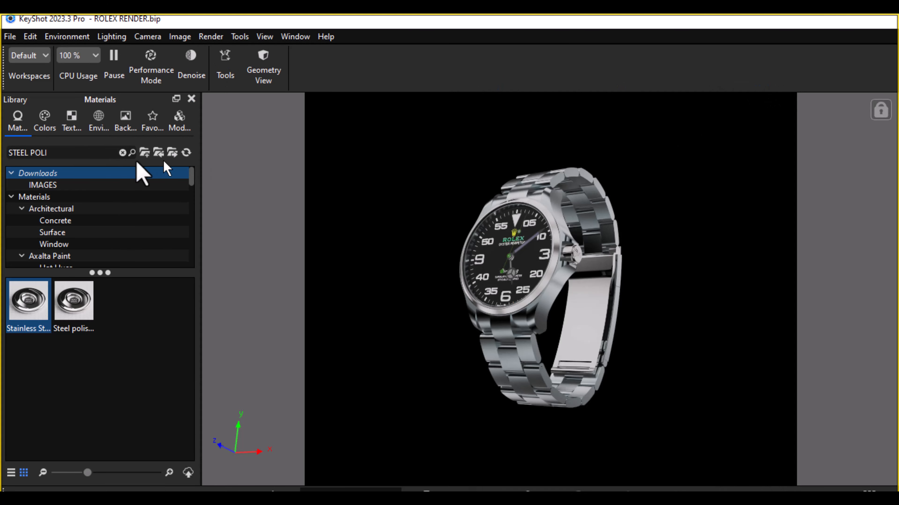
{"action": "key", "text": "space"}
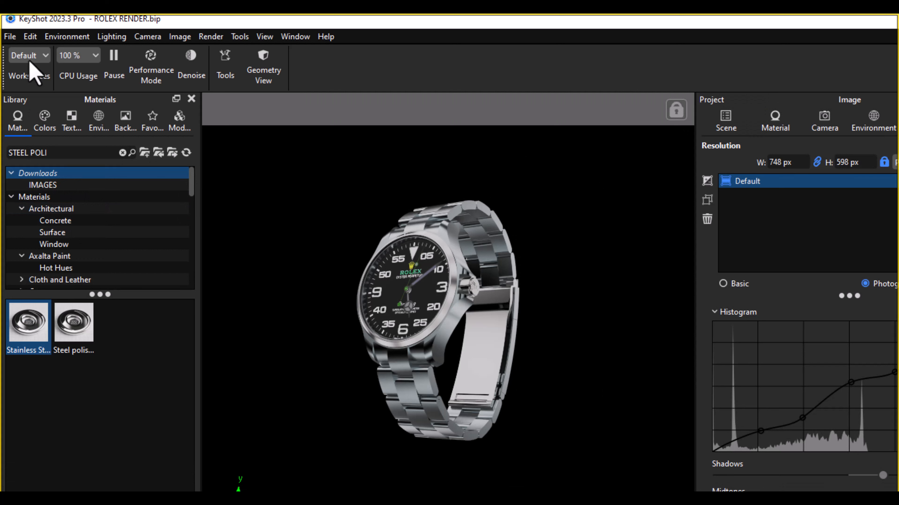
Step: Add a Plane geometry to the scene and display the scene tree
{"action": "left_click", "coordinate": [31, 37]}
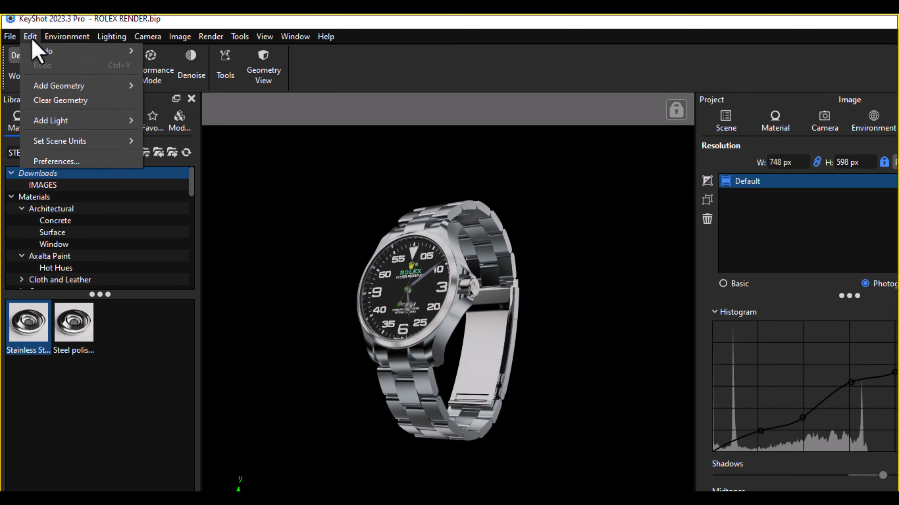
{"action": "mouse_move", "coordinate": [57, 87]}
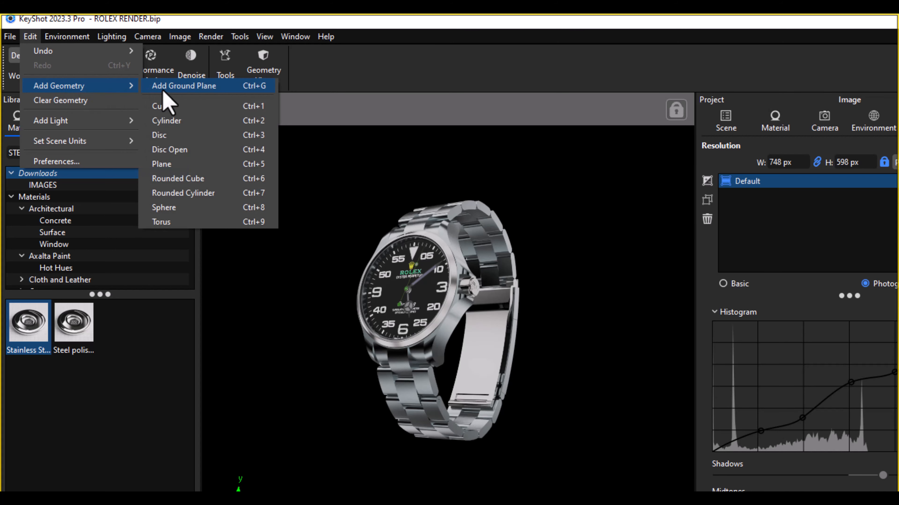
{"action": "left_click", "coordinate": [171, 167]}
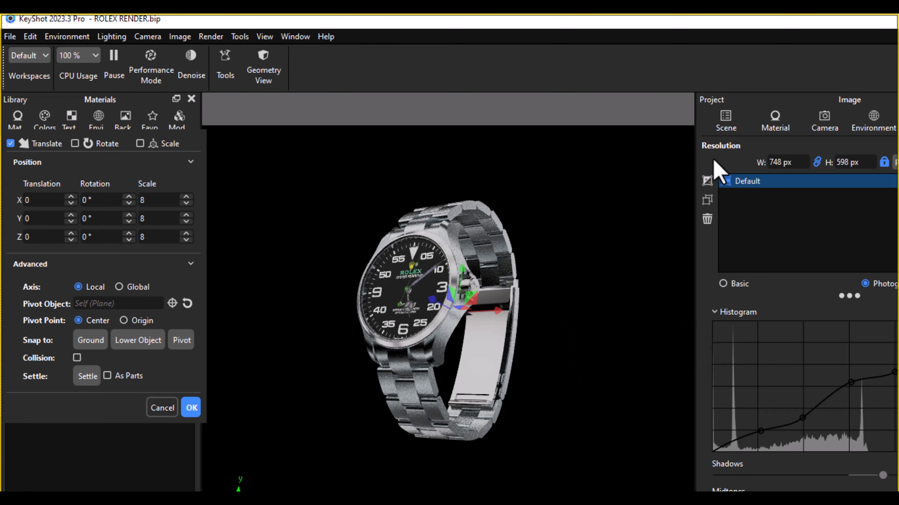
{"action": "left_click", "coordinate": [726, 120]}
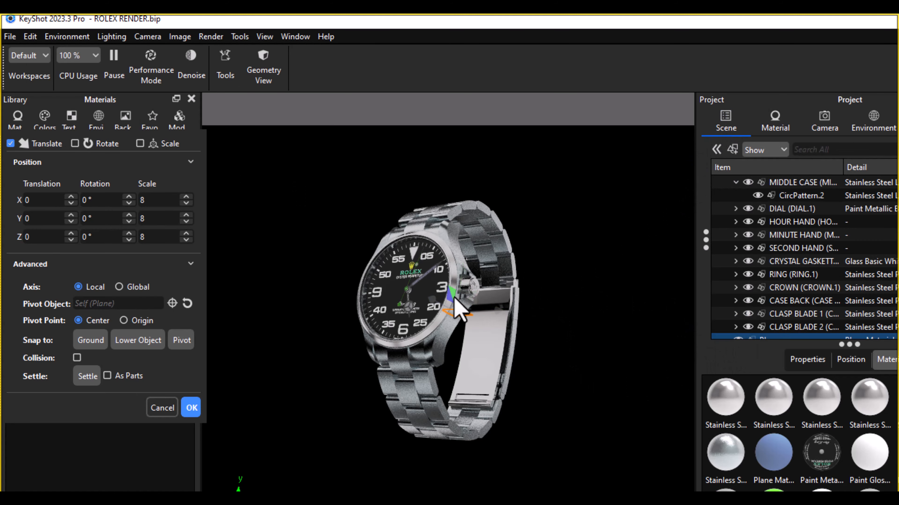
Step: Move the material library clear of the plane's placement options and snap the plane to the lower object
{"action": "left_click_drag", "start_coordinate": [134, 97], "coordinate": [191, 100]}
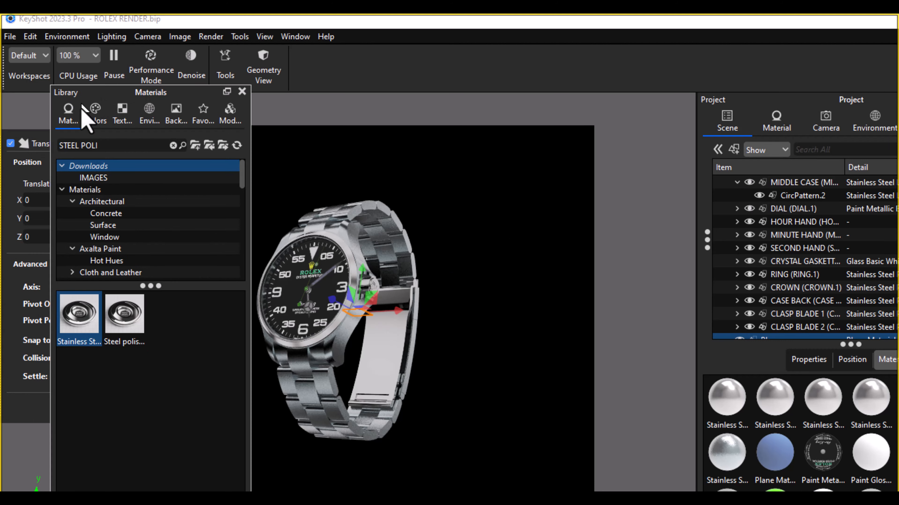
{"action": "left_click_drag", "start_coordinate": [113, 106], "coordinate": [552, 91]}
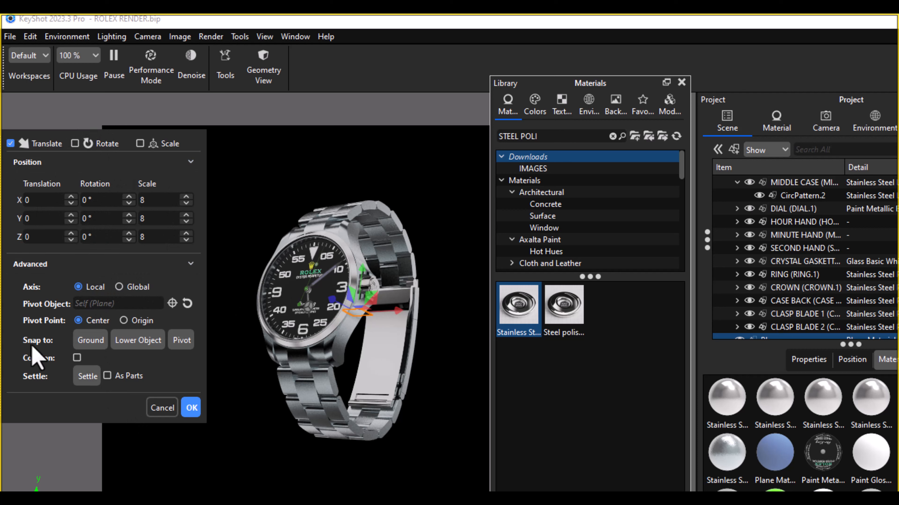
{"action": "left_click", "coordinate": [150, 342]}
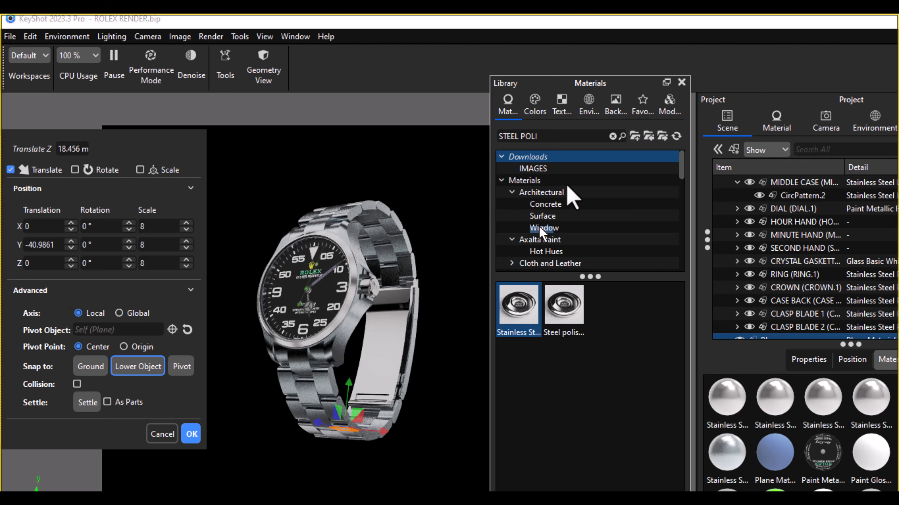
Step: Display the camera list and, inspecting the bracelet's underside, lower the plane to a Y translation of about -45.9
{"action": "left_click", "coordinate": [826, 123]}
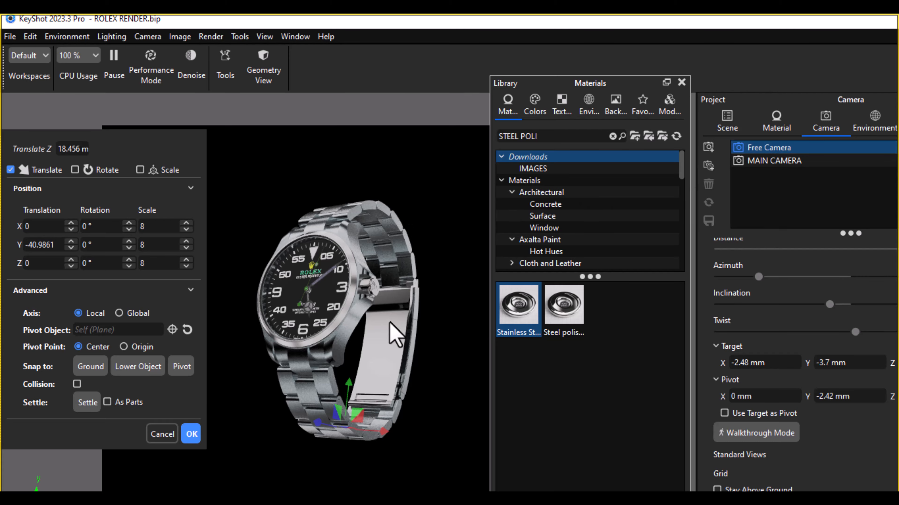
{"action": "scroll", "coordinate": [393, 337], "scroll_direction": "up", "scroll_amount": 3}
{"action": "middle_click_drag", "start_coordinate": [341, 427], "coordinate": [354, 179]}
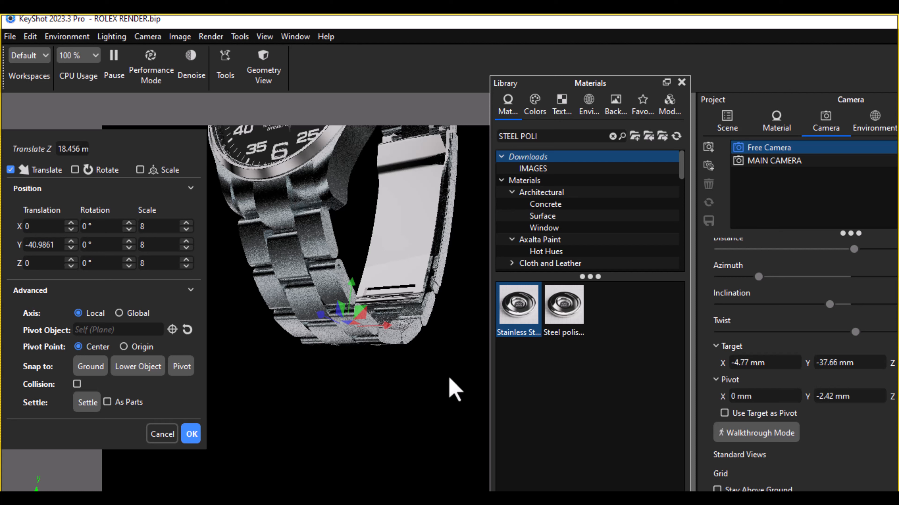
{"action": "left_click_drag", "start_coordinate": [427, 381], "coordinate": [367, 445]}
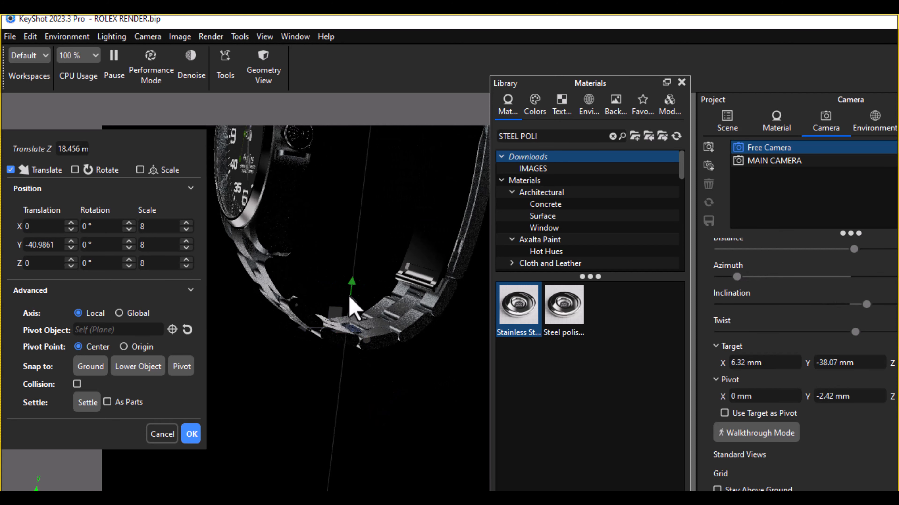
{"action": "left_click_drag", "start_coordinate": [352, 310], "coordinate": [341, 325]}
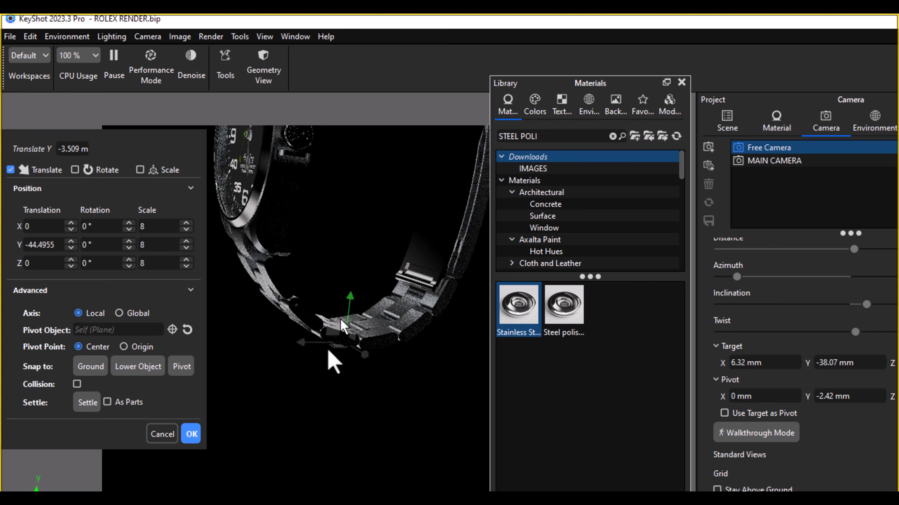
{"action": "left_click_drag", "start_coordinate": [295, 411], "coordinate": [347, 310]}
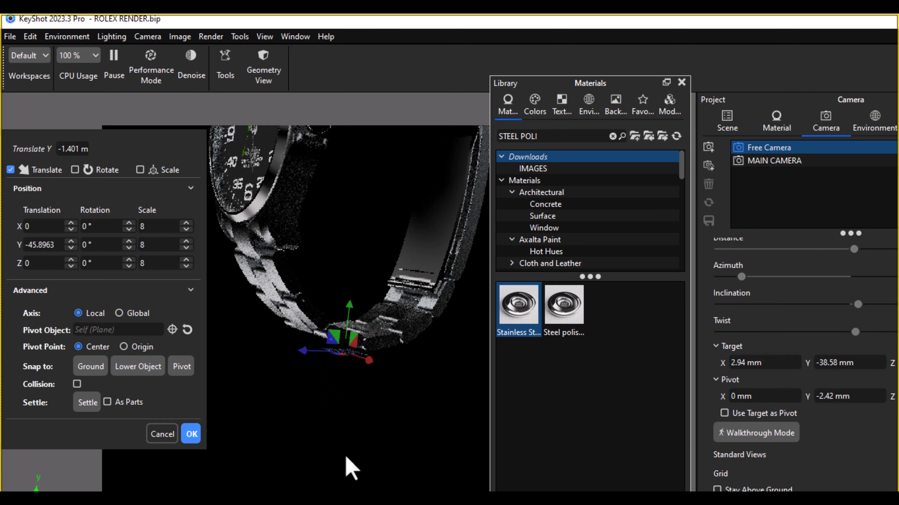
{"action": "left_click_drag", "start_coordinate": [355, 411], "coordinate": [413, 415]}
{"action": "scroll", "coordinate": [401, 417], "scroll_direction": "down", "scroll_amount": 3}
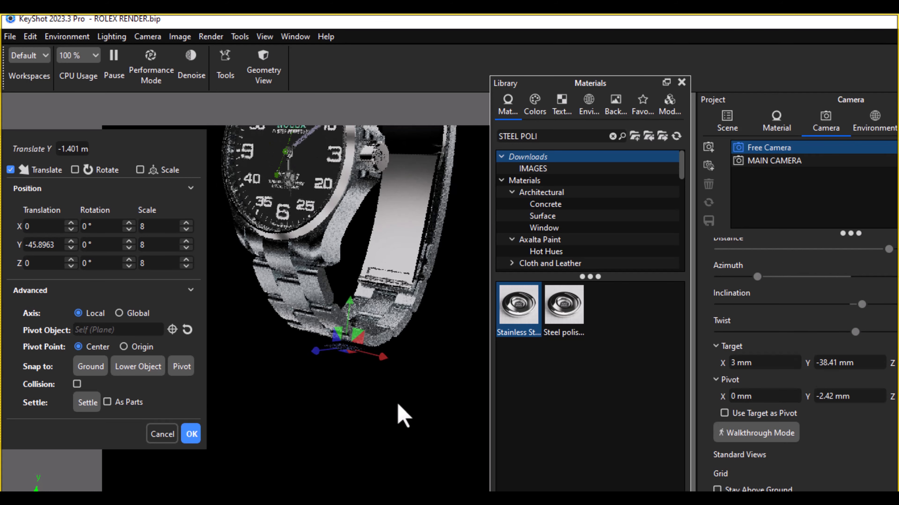
{"action": "scroll", "coordinate": [398, 405], "scroll_direction": "down", "scroll_amount": 2}
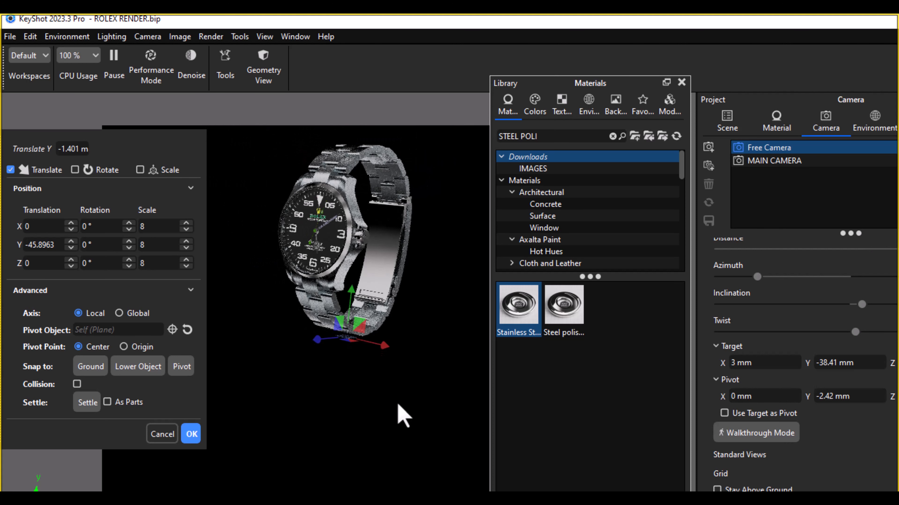
Step: Switch the plane's manipulator from translating to scaling, enlarge it uniformly to about 17.43, and stretch its X scale to about 57.58
{"action": "left_click", "coordinate": [140, 170]}
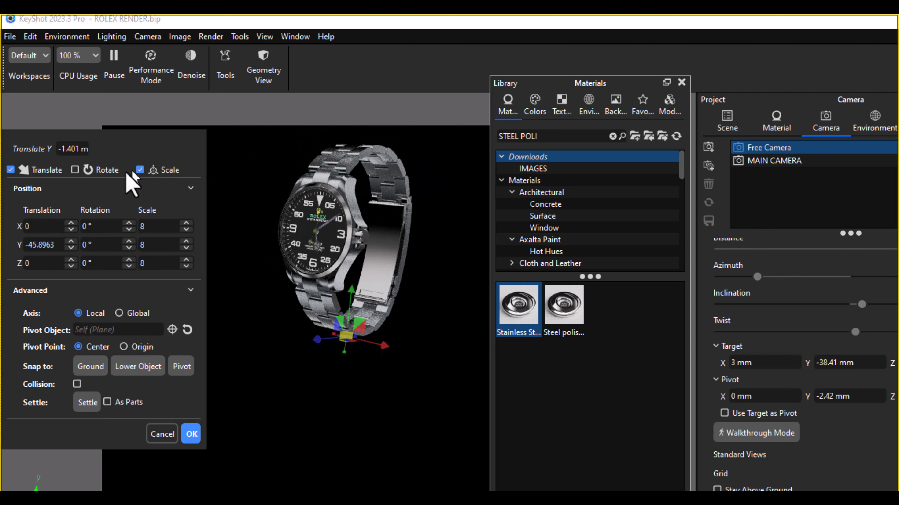
{"action": "left_click", "coordinate": [10, 170]}
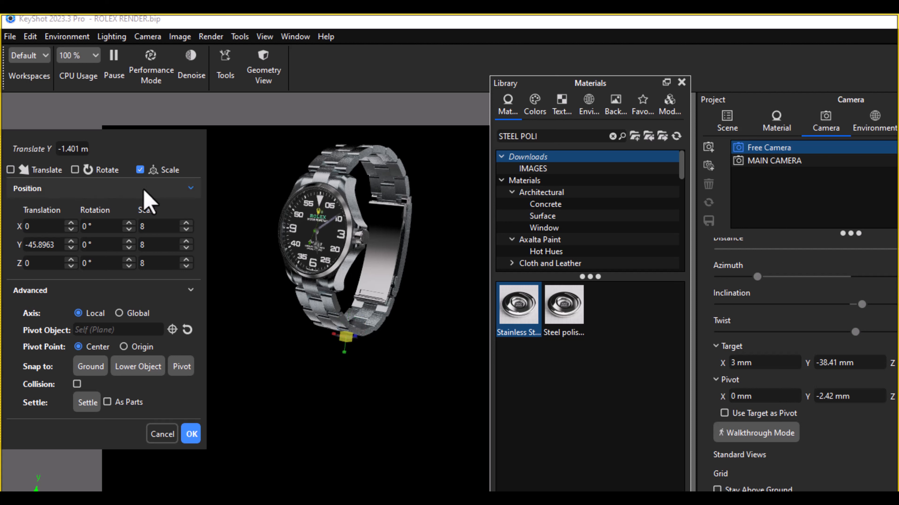
{"action": "left_click_drag", "start_coordinate": [355, 341], "coordinate": [578, 385]}
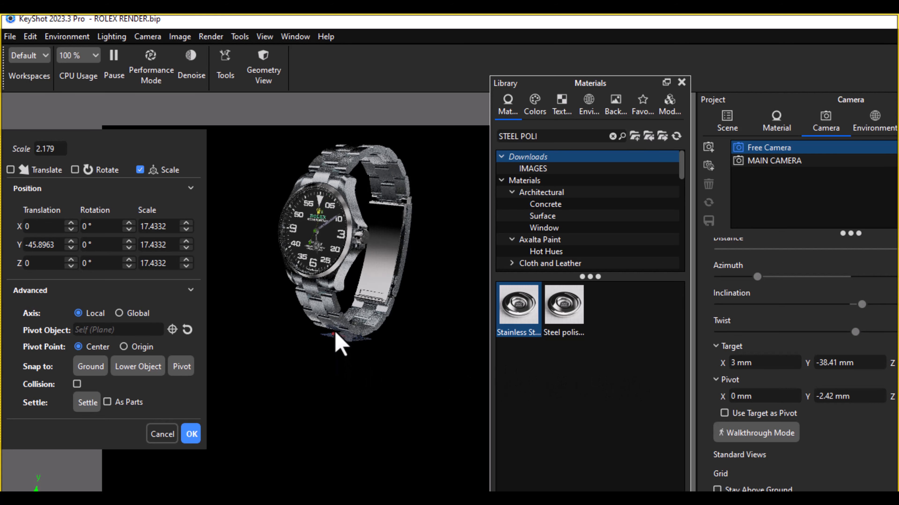
{"action": "left_click_drag", "start_coordinate": [335, 339], "coordinate": [197, 362]}
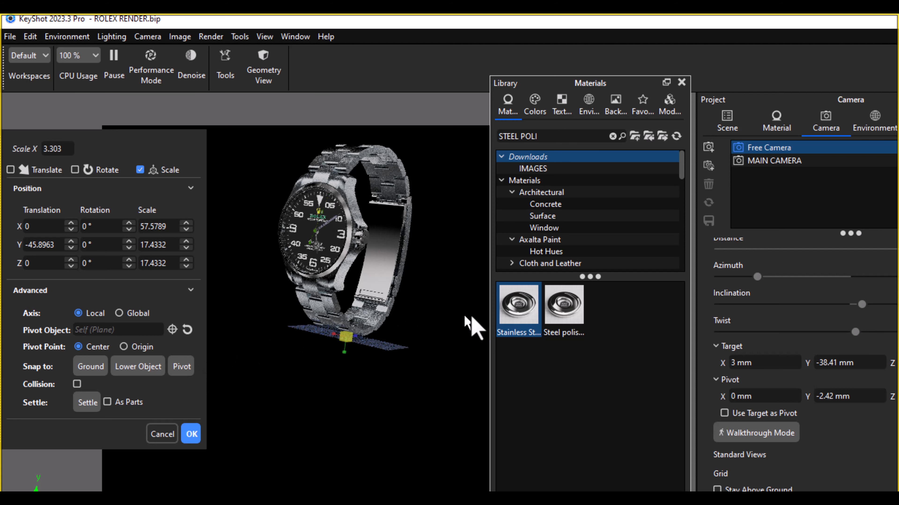
Step: Stretch the plane along its Z axis to a scale of about 78.79
{"action": "left_click_drag", "start_coordinate": [452, 333], "coordinate": [341, 338]}
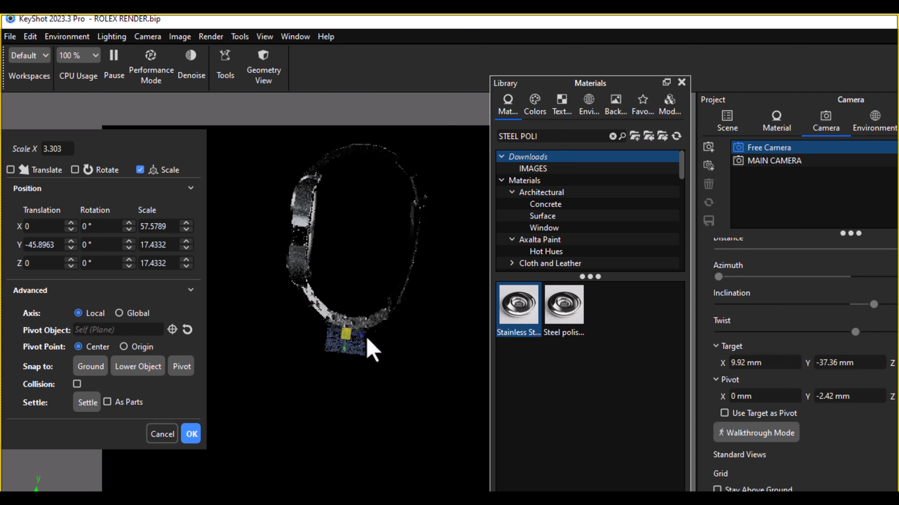
{"action": "left_click_drag", "start_coordinate": [431, 345], "coordinate": [594, 378]}
{"action": "left_click_drag", "start_coordinate": [250, 304], "coordinate": [407, 355]}
{"action": "left_click_drag", "start_coordinate": [422, 279], "coordinate": [417, 270]}
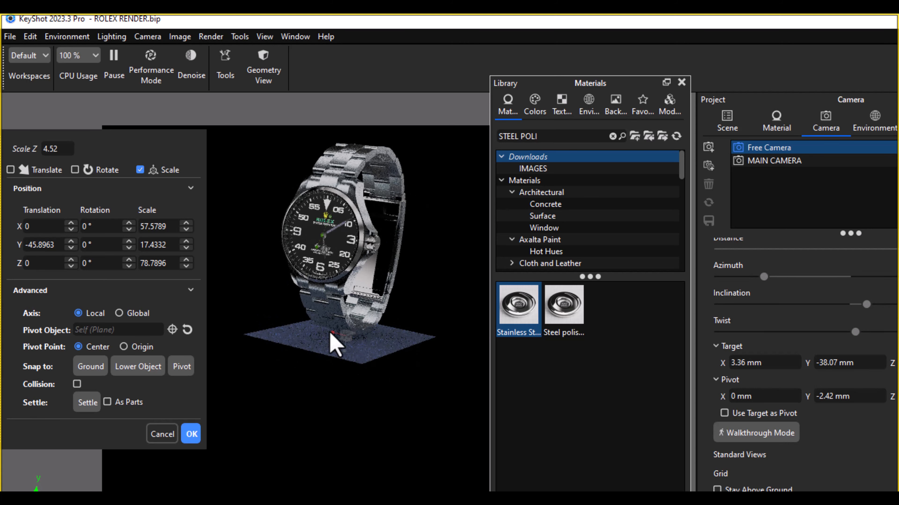
Step: Enlarge the plane beneath the watch further, to an X scale of about 126.44 and a Z scale of about 183.02
{"action": "left_click_drag", "start_coordinate": [306, 327], "coordinate": [245, 303]}
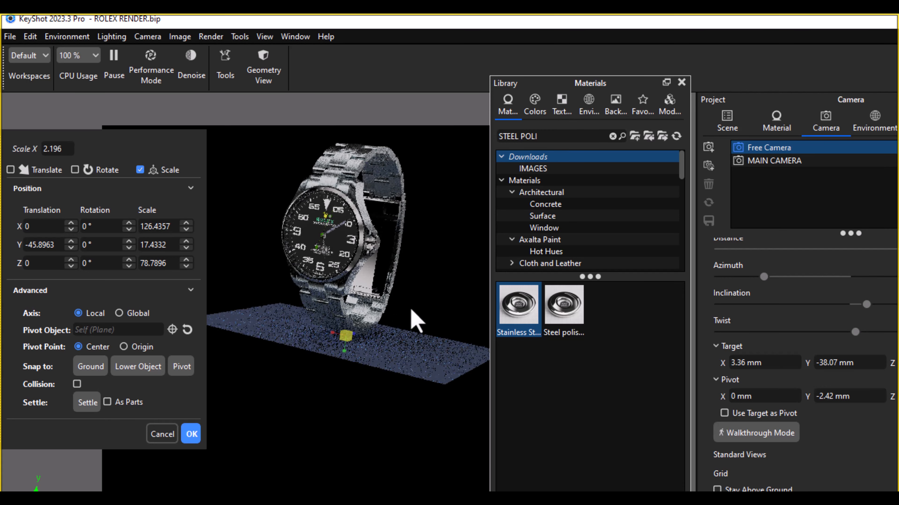
{"action": "left_click_drag", "start_coordinate": [366, 335], "coordinate": [417, 336]}
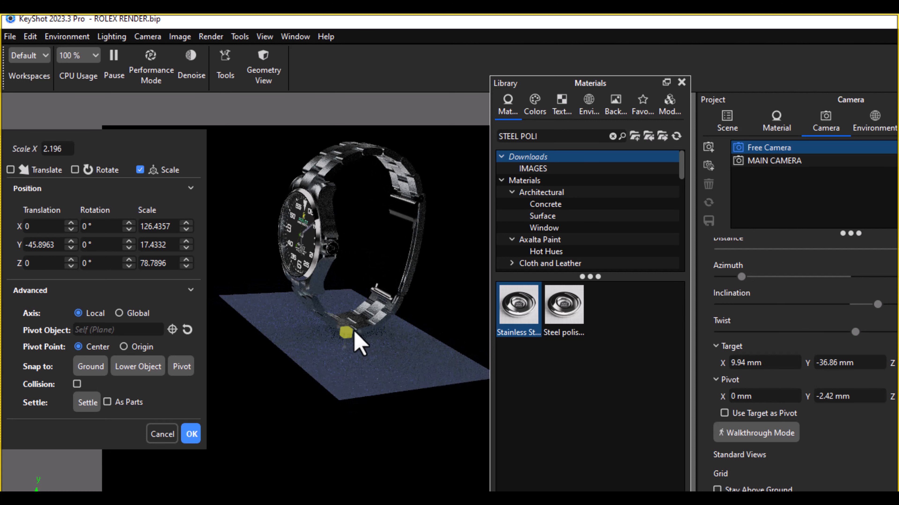
{"action": "left_click_drag", "start_coordinate": [412, 332], "coordinate": [436, 333]}
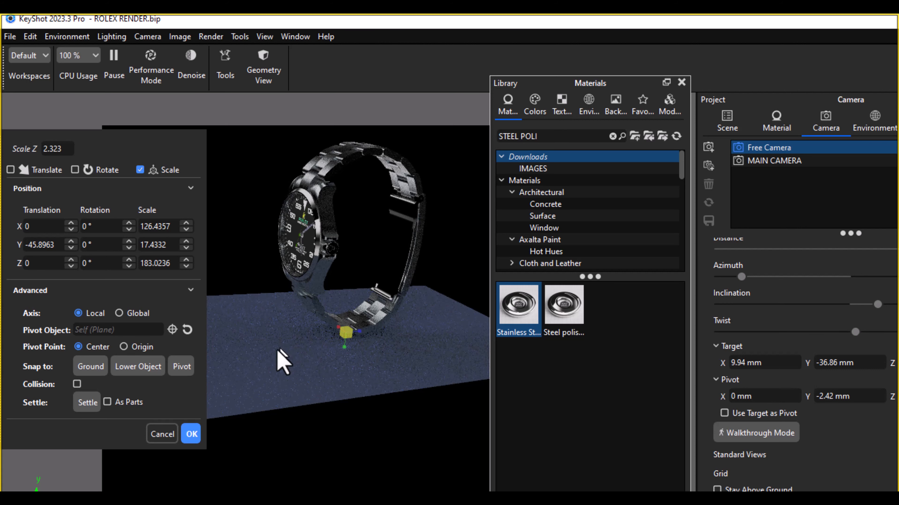
{"action": "left_click_drag", "start_coordinate": [277, 349], "coordinate": [414, 335]}
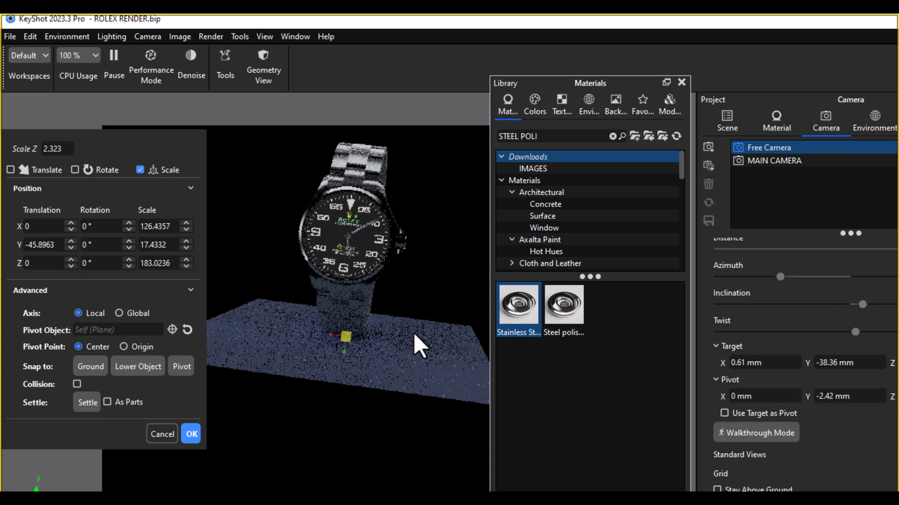
Step: In the MAIN CAMERA view, tilt the plane about 18° around X and lower it to a Y translation of about -48.2
{"action": "left_click", "coordinate": [777, 163]}
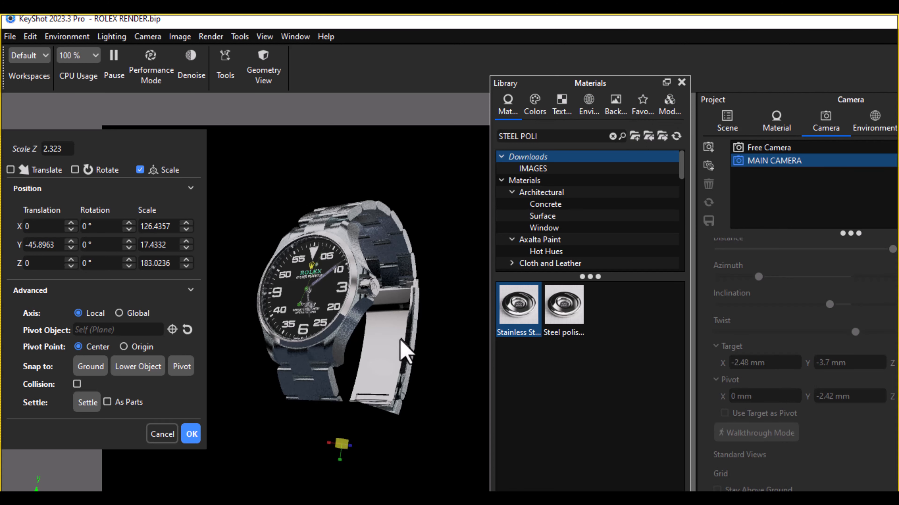
{"action": "left_click", "coordinate": [75, 170]}
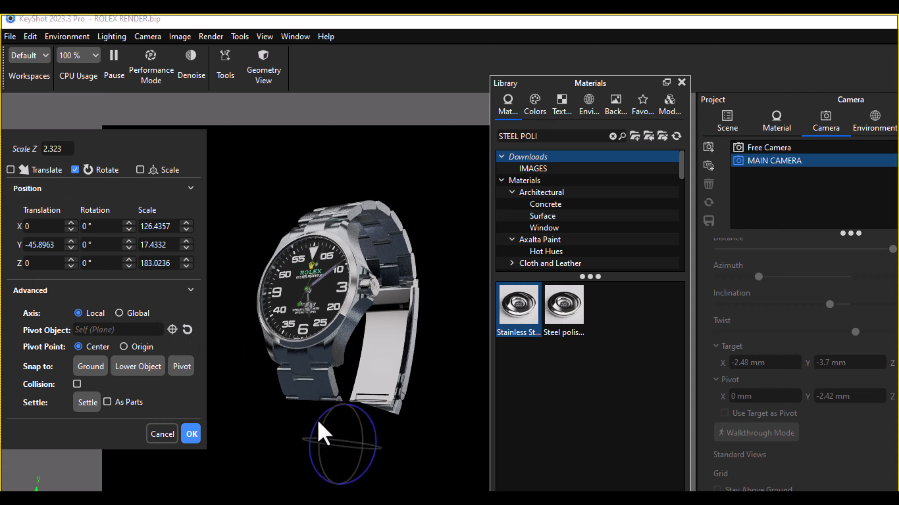
{"action": "left_click_drag", "start_coordinate": [328, 444], "coordinate": [438, 402]}
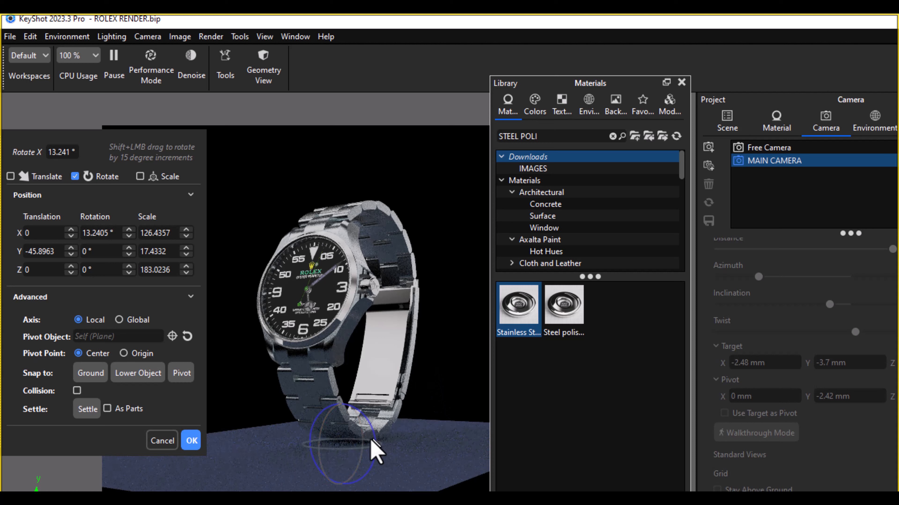
{"action": "left_click", "coordinate": [11, 176]}
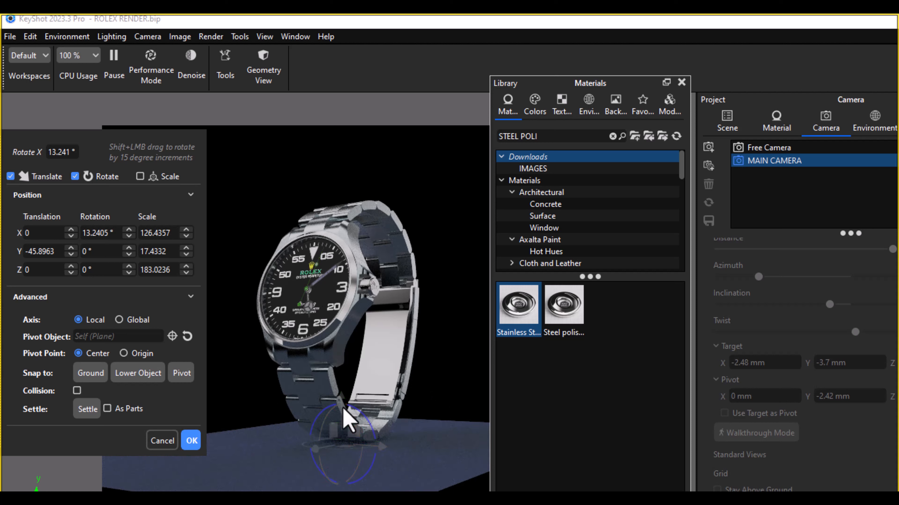
{"action": "mouse_move", "coordinate": [342, 418]}
{"action": "left_mouse_down"}
{"action": "mouse_move", "coordinate": [342, 431]}
{"action": "mouse_move", "coordinate": [336, 398]}
{"action": "mouse_move", "coordinate": [337, 411]}
{"action": "left_mouse_up"}
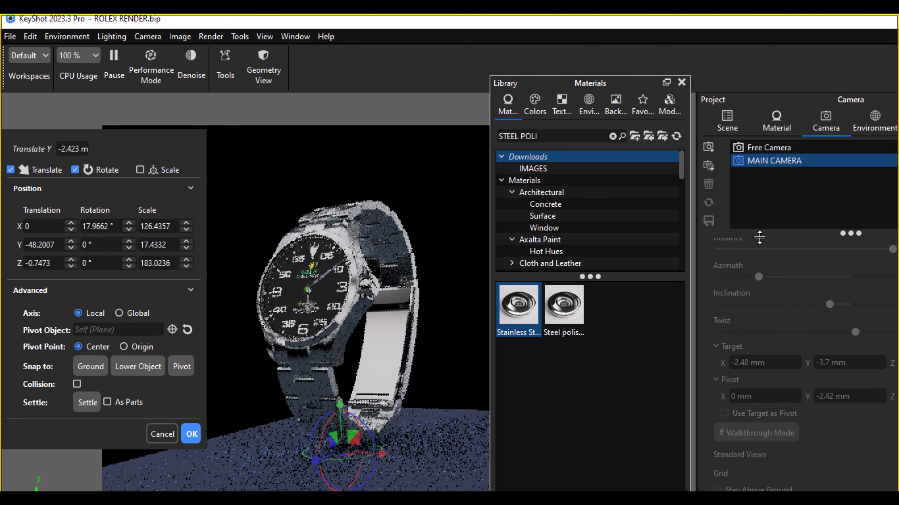
Step: Using the Free Camera for a close view, raise the plane to a Y translation of about -47.31 under the bracelet and accept the placement
{"action": "left_click", "coordinate": [768, 149]}
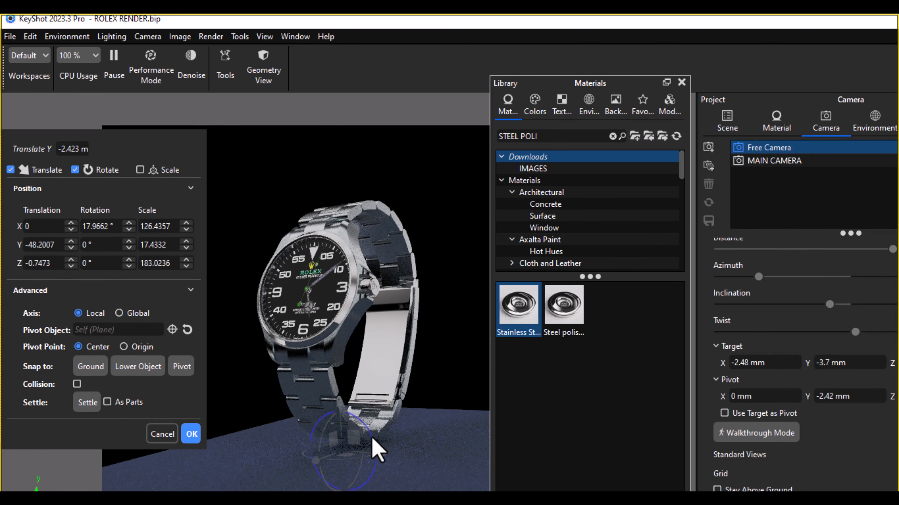
{"action": "scroll", "coordinate": [372, 439], "scroll_direction": "up", "scroll_amount": 3}
{"action": "scroll", "coordinate": [372, 439], "scroll_direction": "up", "scroll_amount": 2}
{"action": "middle_click_drag", "start_coordinate": [345, 334], "coordinate": [353, 194]}
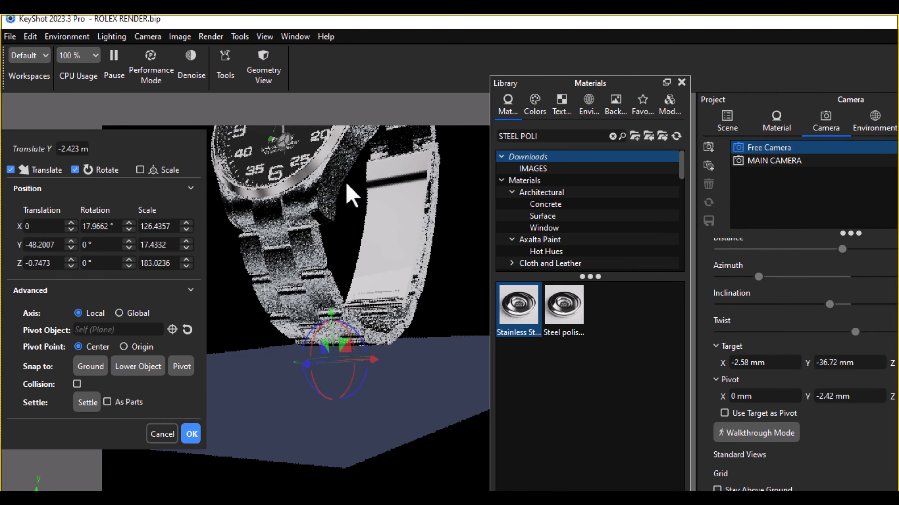
{"action": "left_click_drag", "start_coordinate": [329, 332], "coordinate": [323, 353]}
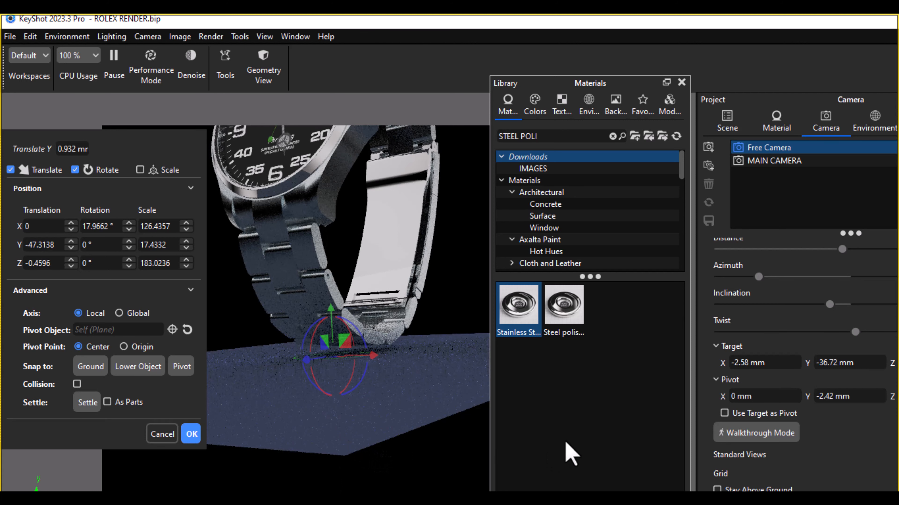
{"action": "left_click", "coordinate": [191, 434]}
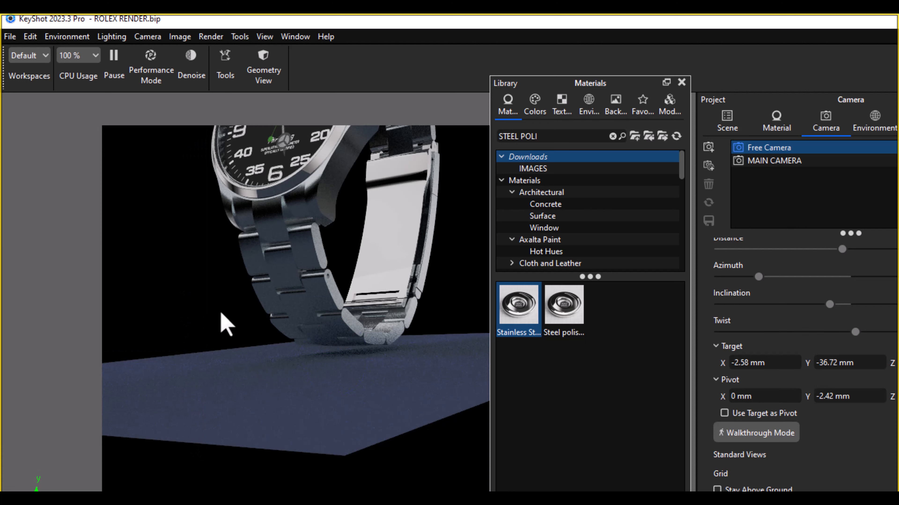
Step: Return to the MAIN CAMERA view and dock the floating material library beside the real-time view
{"action": "left_click", "coordinate": [778, 161]}
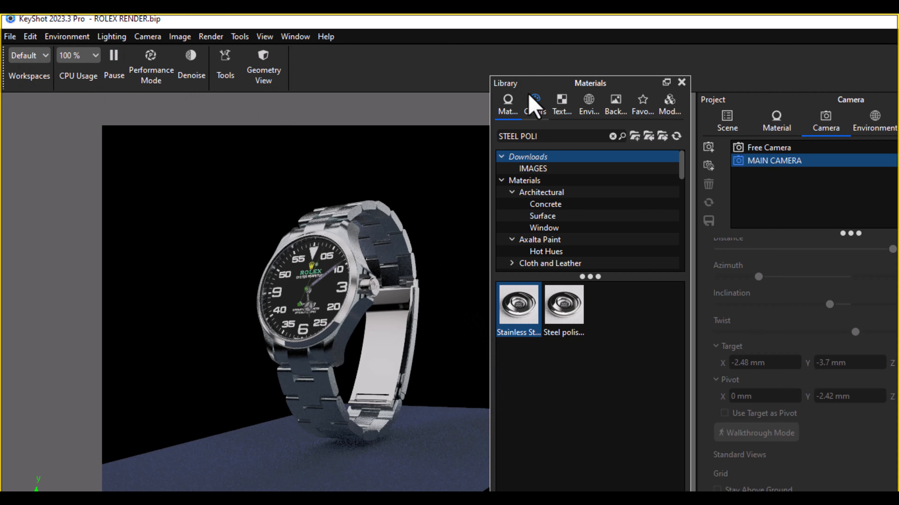
{"action": "left_click_drag", "start_coordinate": [542, 87], "coordinate": [69, 98]}
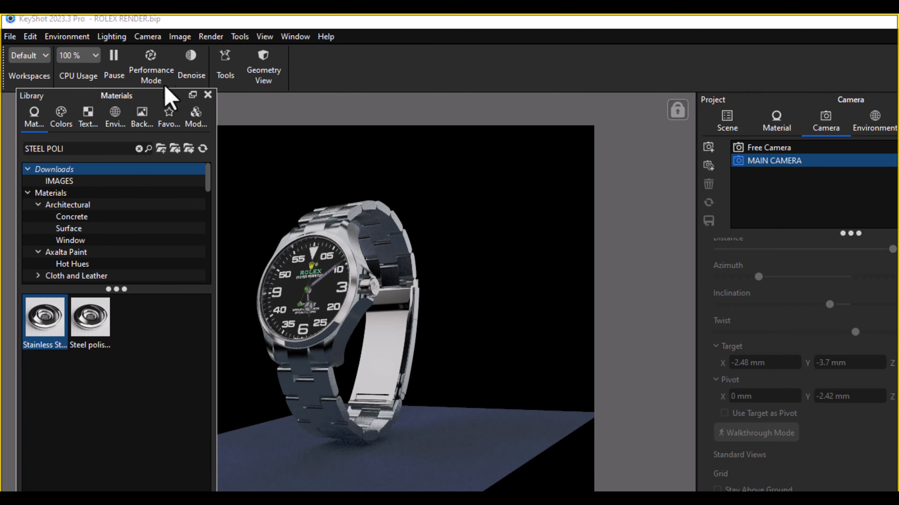
{"action": "left_click", "coordinate": [192, 94]}
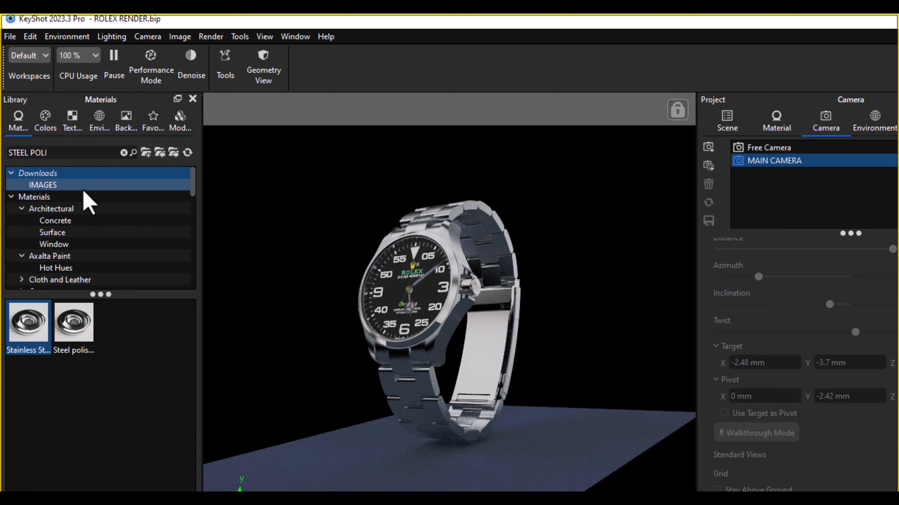
Step: Search the material library for CHROME and apply Chrome Polished to the plane beneath the watch
{"action": "left_click", "coordinate": [64, 157]}
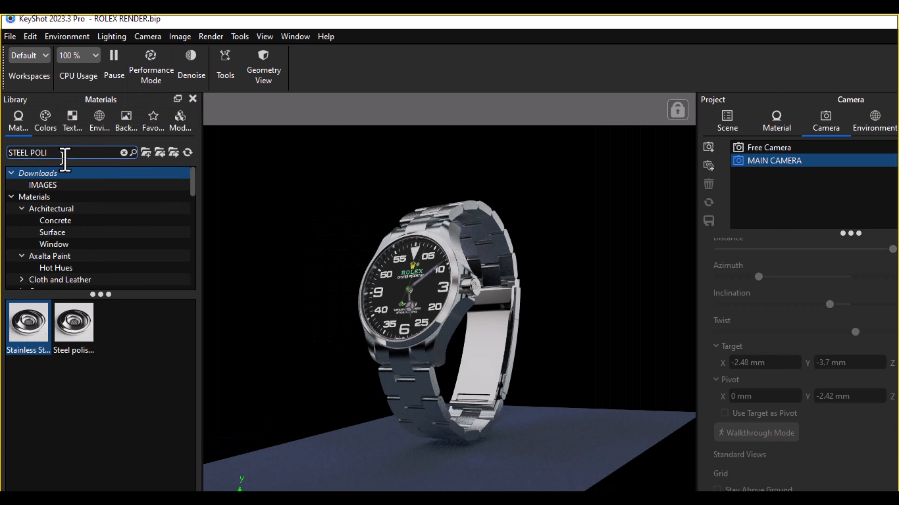
{"action": "key", "text": "BackSpace"}
{"action": "key", "text": "BackSpace"}
{"action": "key", "text": "BackSpace"}
{"action": "key", "text": "BackSpace"}
{"action": "key", "text": "BackSpace"}
{"action": "key", "text": "BackSpace"}
{"action": "key", "text": "BackSpace"}
{"action": "key", "text": "BackSpace"}
{"action": "key", "text": "BackSpace"}
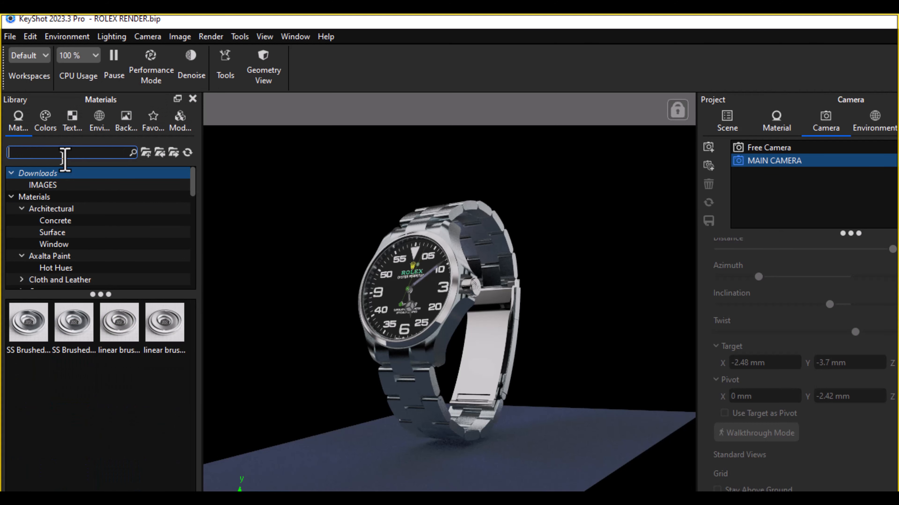
{"action": "type", "text": "CHROME"}
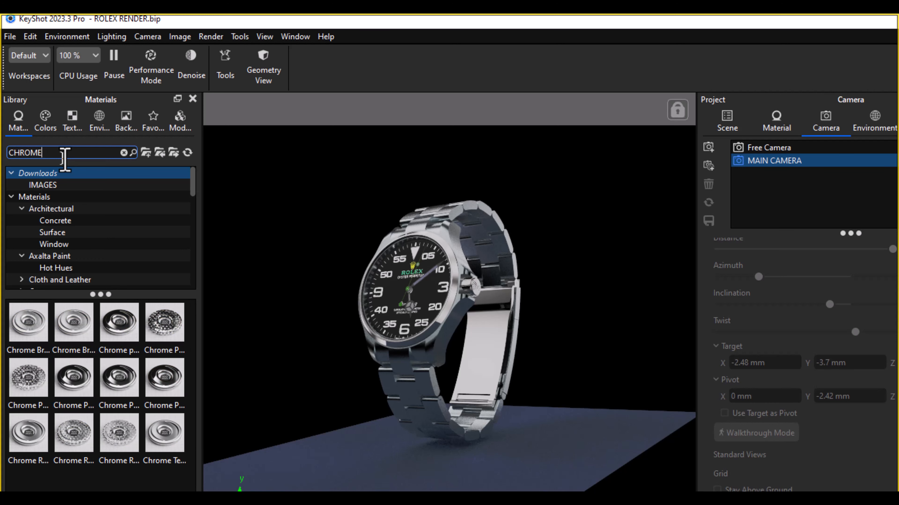
{"action": "mouse_move", "coordinate": [64, 396]}
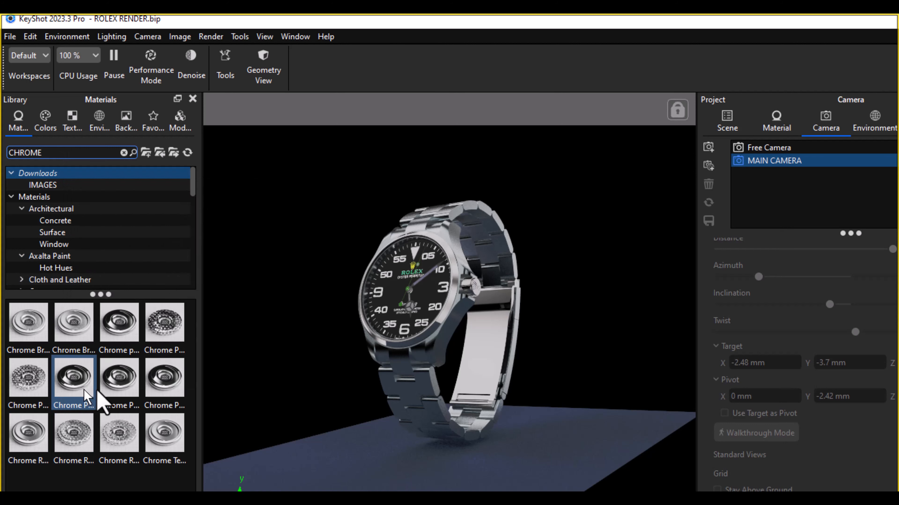
{"action": "mouse_move", "coordinate": [136, 349]}
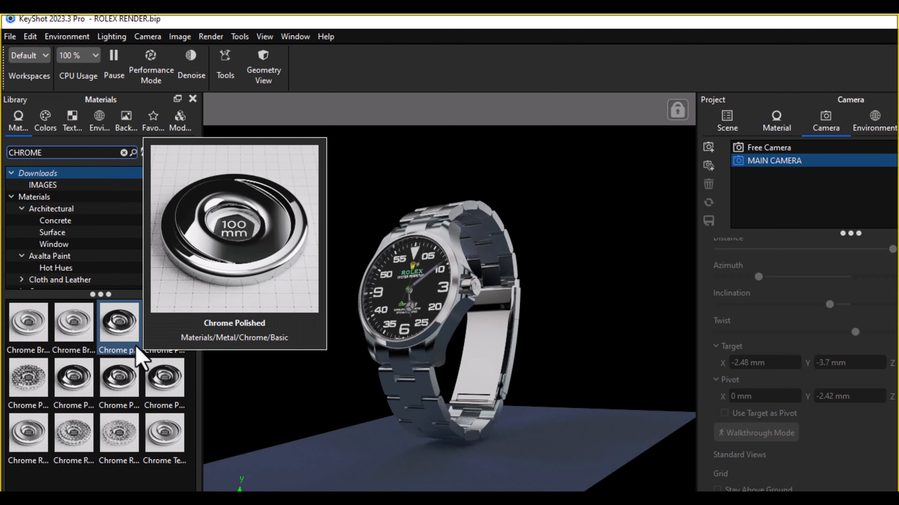
{"action": "left_click_drag", "start_coordinate": [136, 349], "coordinate": [372, 472]}
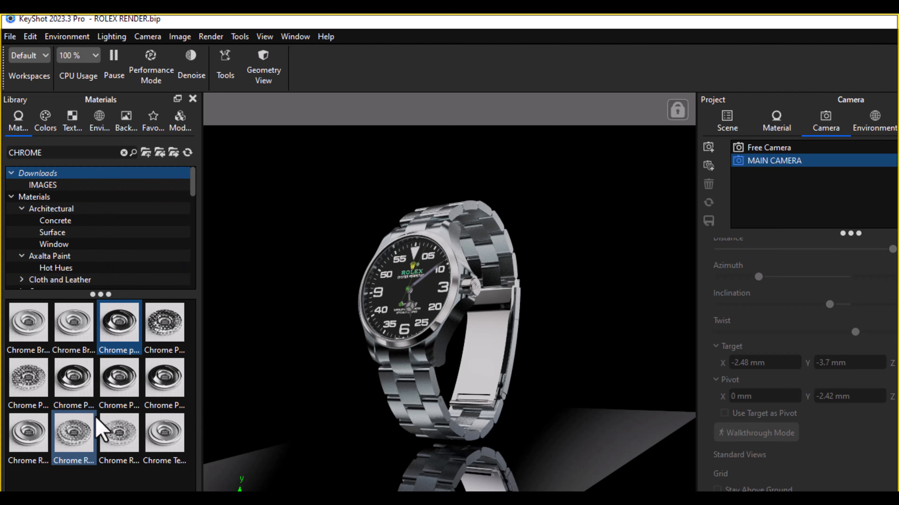
Step: Try a different chrome finish from the library on the plane, and put Chrome Polished back on it
{"action": "left_click_drag", "start_coordinate": [16, 456], "coordinate": [428, 482]}
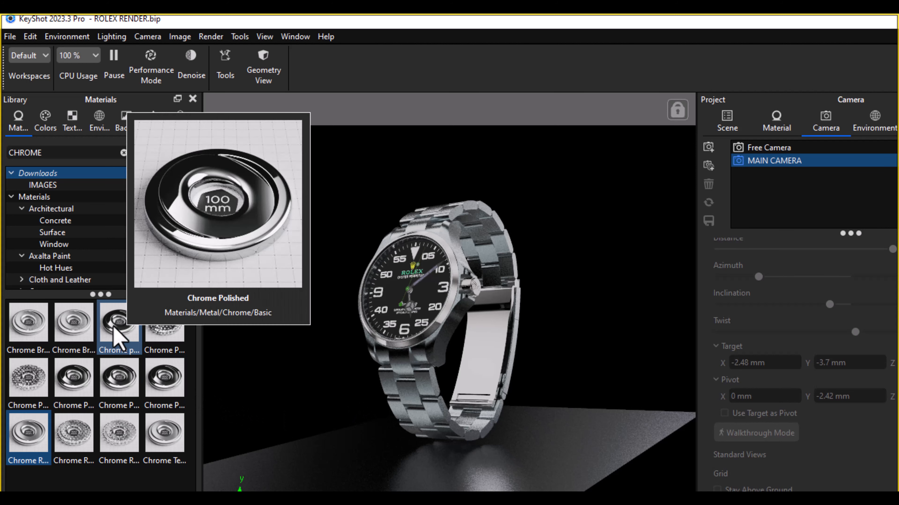
{"action": "left_click_drag", "start_coordinate": [114, 329], "coordinate": [351, 456]}
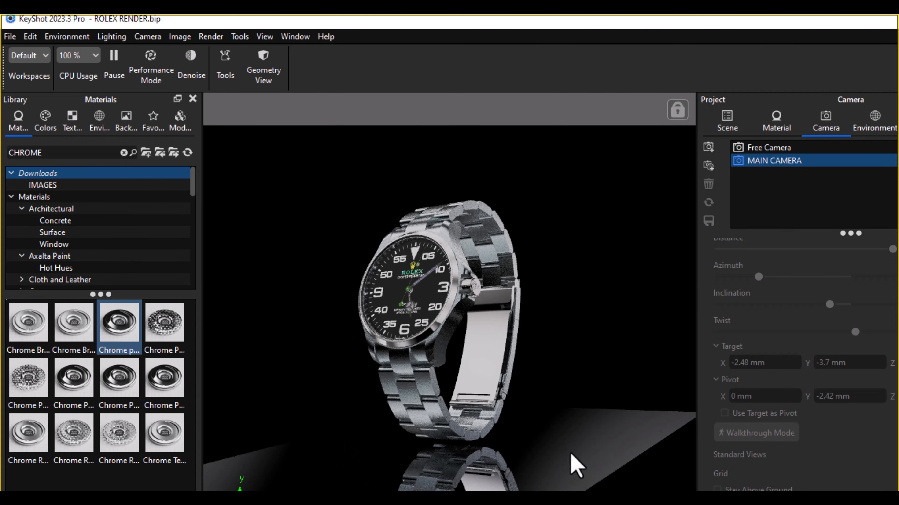
Step: Hide the plane beneath the watch in the scene tree
{"action": "left_click", "coordinate": [728, 125]}
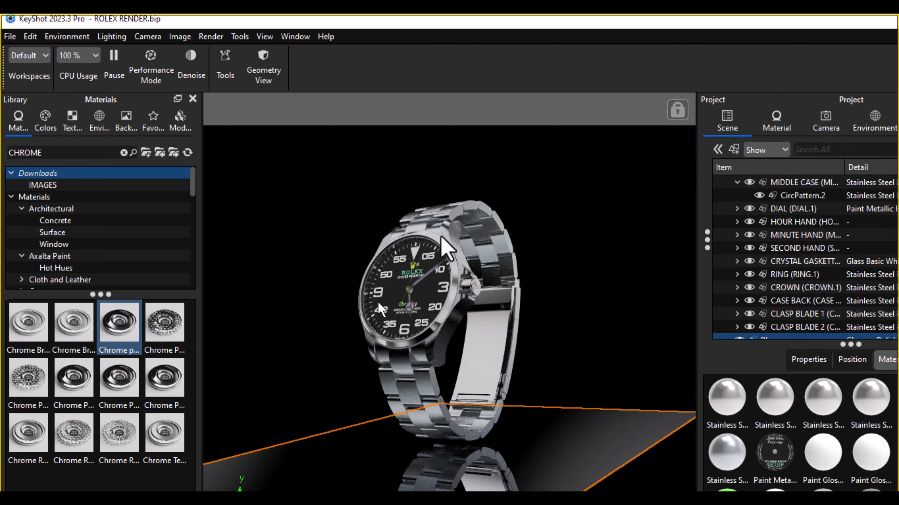
{"action": "left_click", "coordinate": [642, 319]}
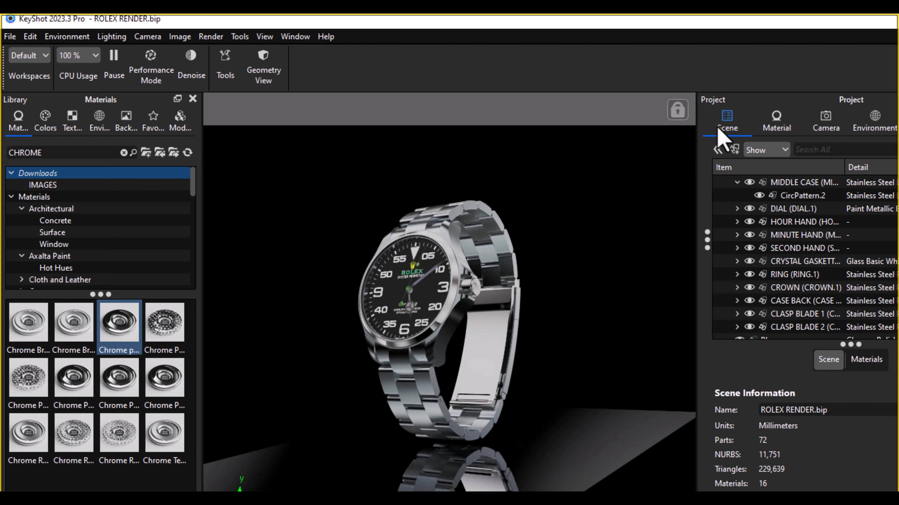
{"action": "scroll", "coordinate": [802, 262], "scroll_direction": "down", "scroll_amount": 2}
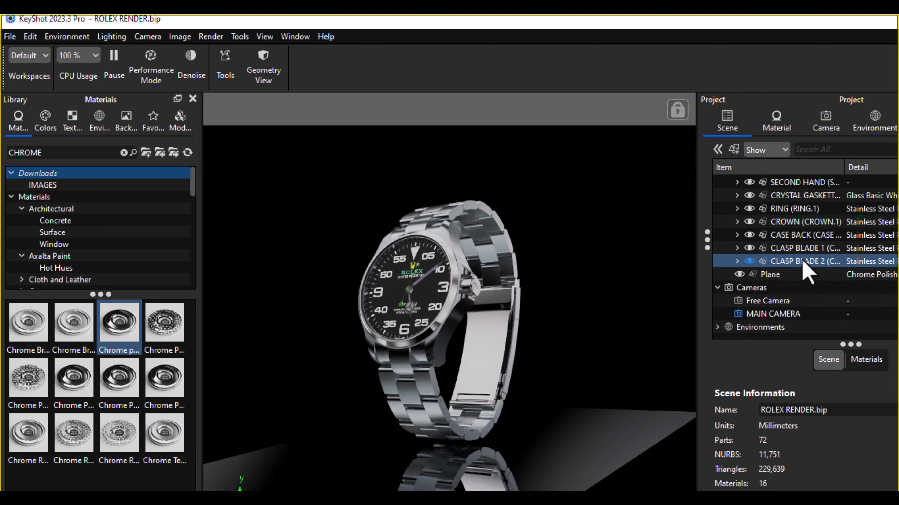
{"action": "left_click", "coordinate": [739, 274]}
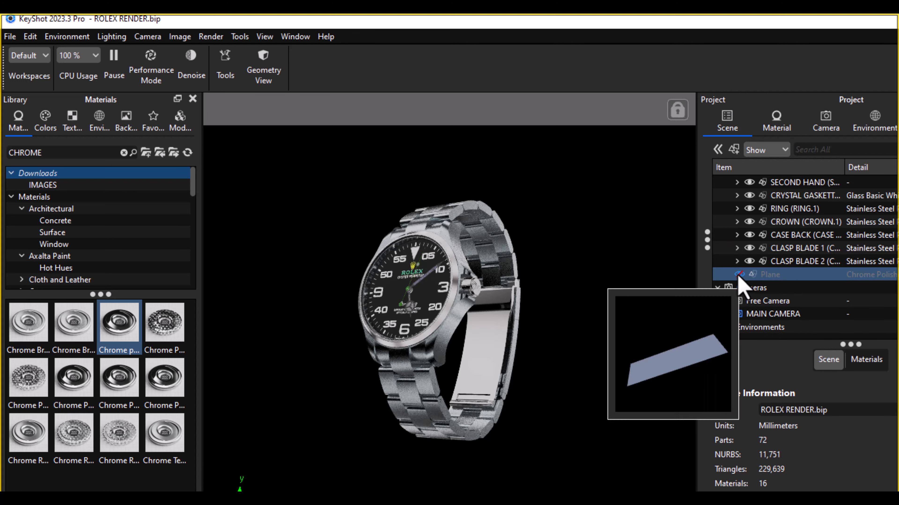
Step: In the render options, set Samples to 256, Ray Bounces to 16 and Anti Aliasing Quality to 3
{"action": "left_click", "coordinate": [209, 38]}
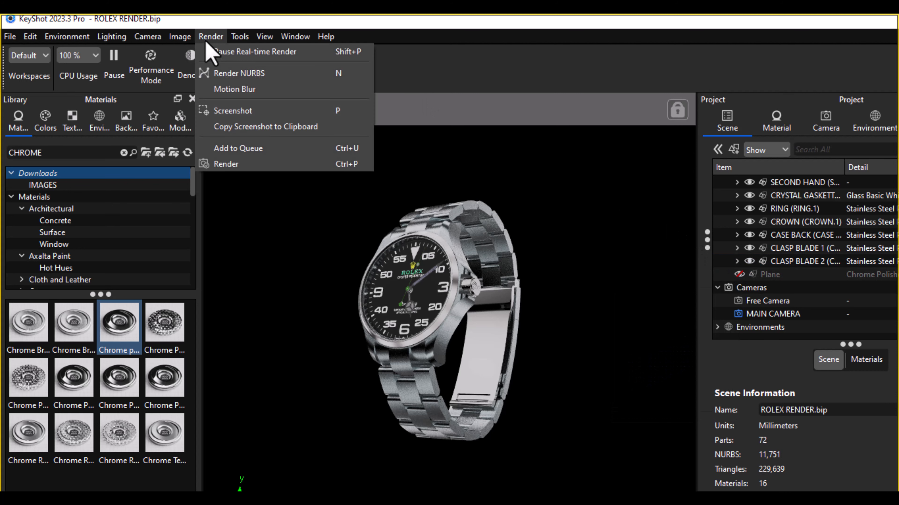
{"action": "left_click", "coordinate": [271, 178]}
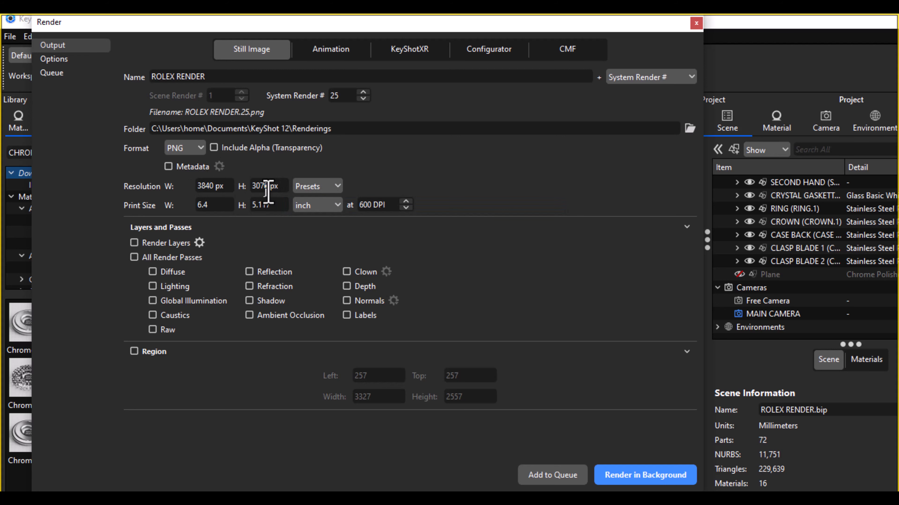
{"action": "left_click", "coordinate": [55, 60]}
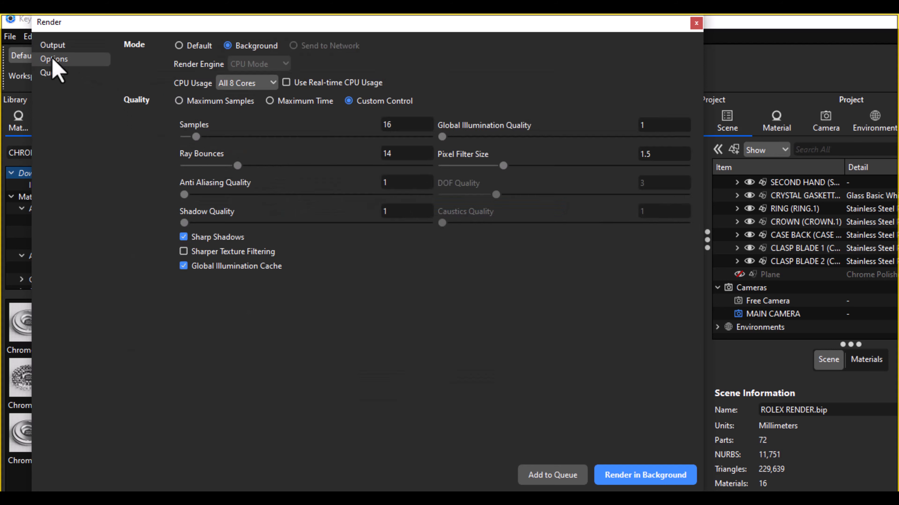
{"action": "double_click", "coordinate": [397, 125]}
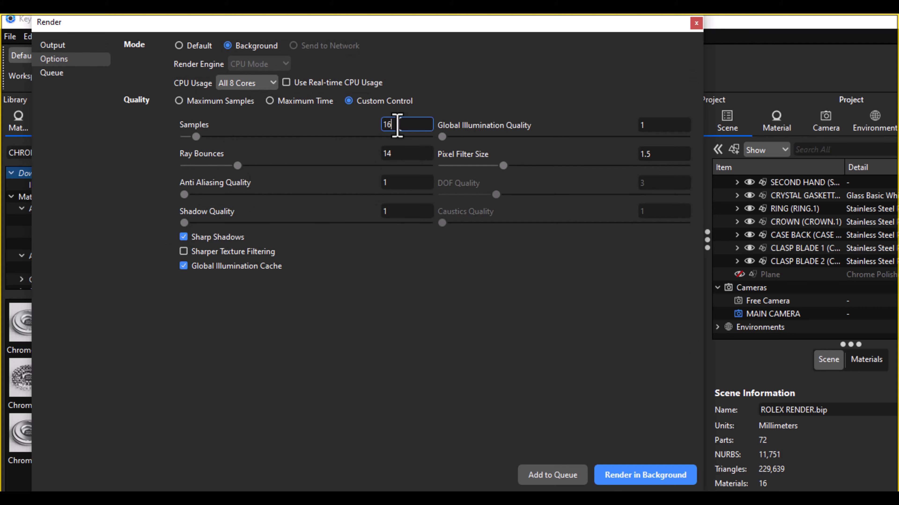
{"action": "type", "text": "25"}
{"action": "double_click", "coordinate": [393, 154]}
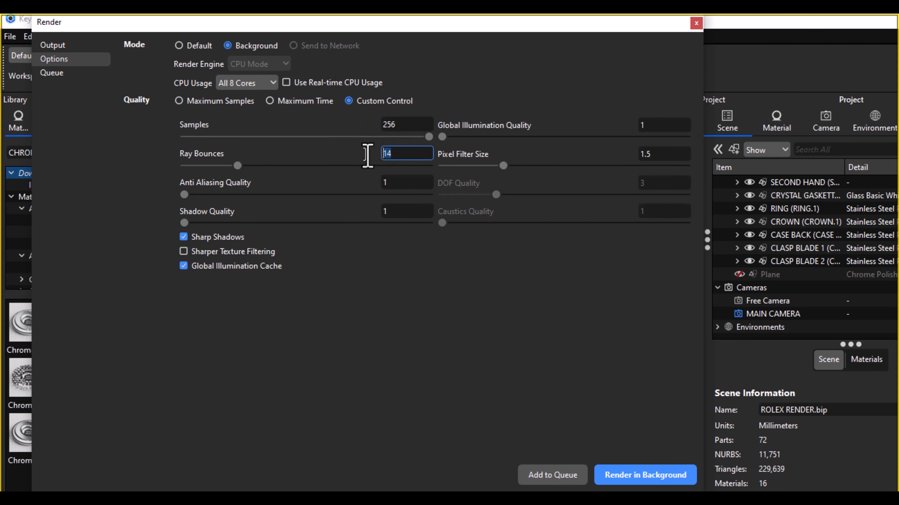
{"action": "type", "text": "1"}
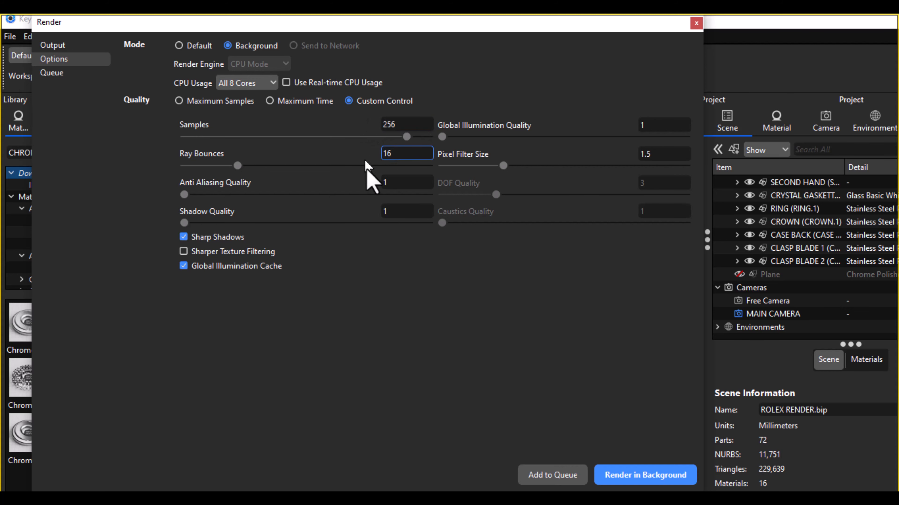
{"action": "double_click", "coordinate": [396, 184]}
{"action": "type", "text": "3"}
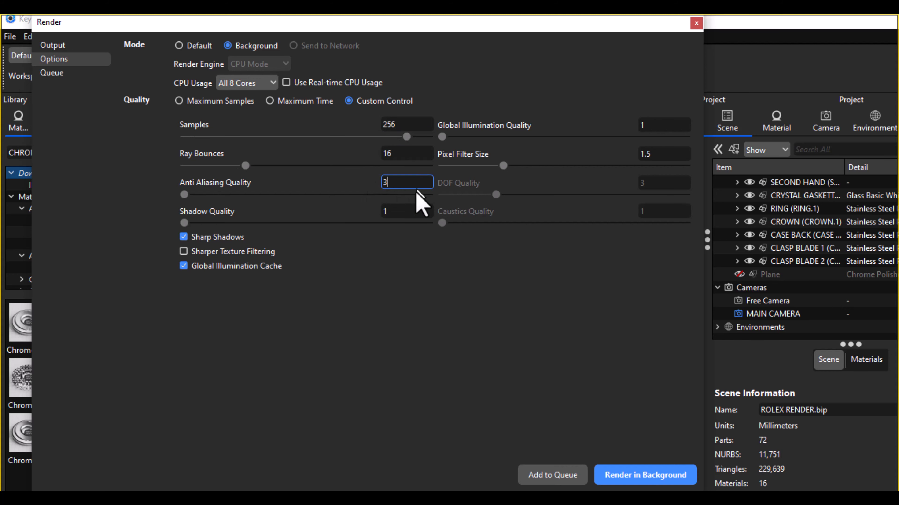
Step: Set Shadow Quality and Global Illumination Quality to 3, and enable Sharper Texture Filtering
{"action": "left_click", "coordinate": [403, 212]}
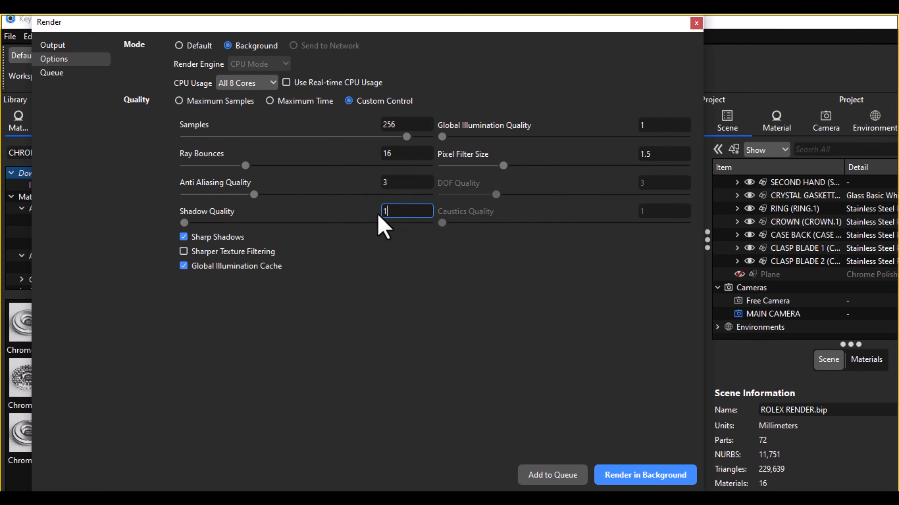
{"action": "double_click", "coordinate": [390, 212]}
{"action": "type", "text": "3"}
{"action": "double_click", "coordinate": [646, 125]}
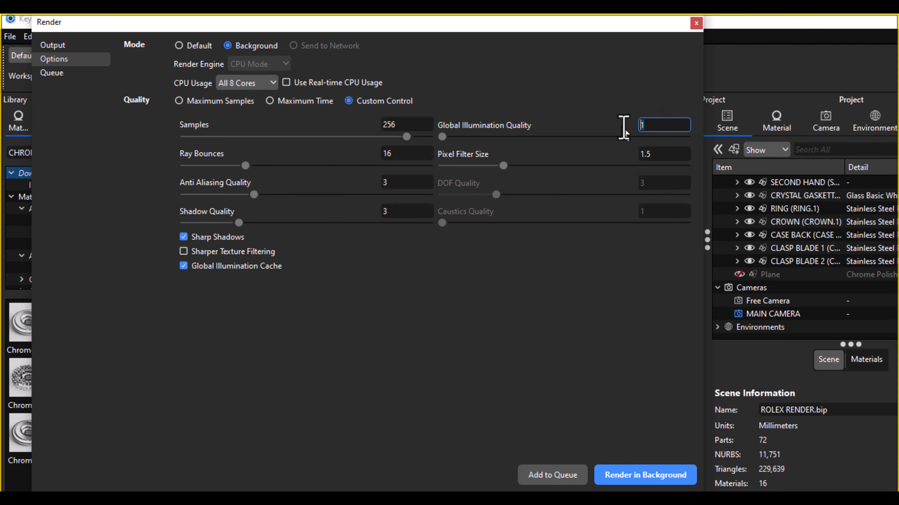
{"action": "type", "text": "3"}
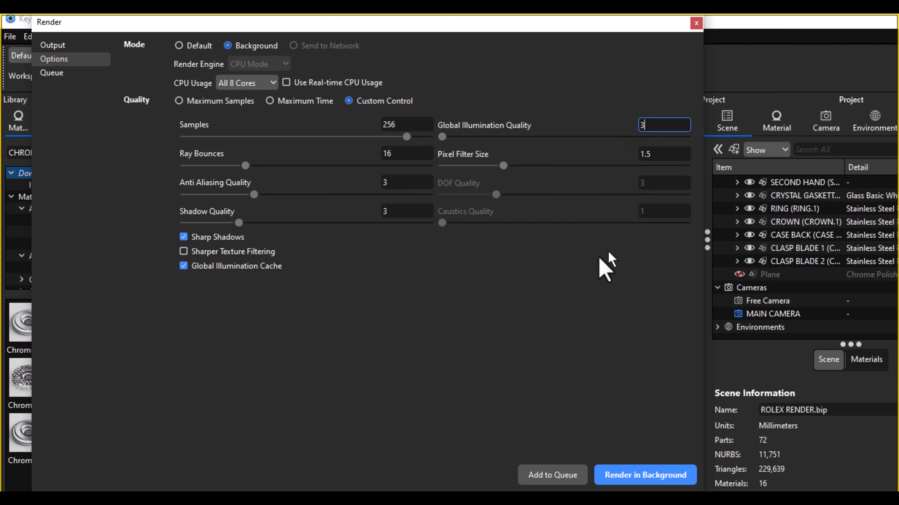
{"action": "left_click", "coordinate": [223, 252]}
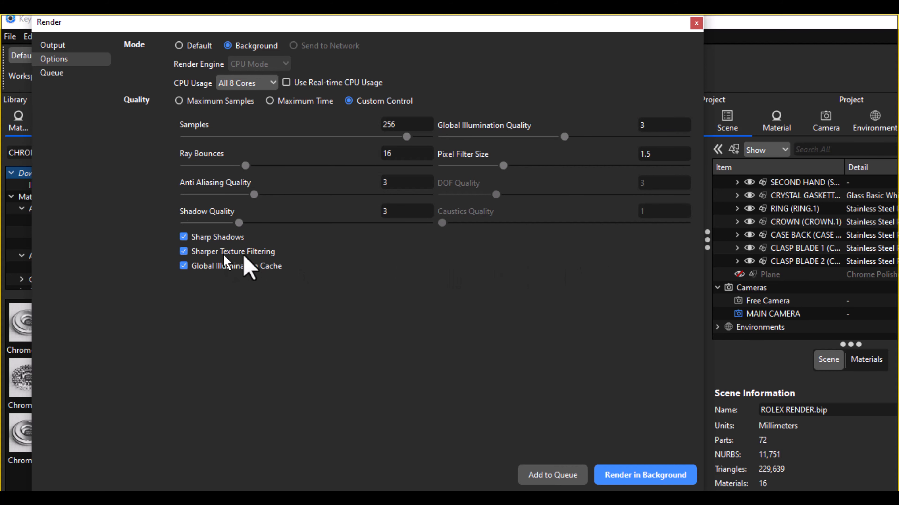
Step: Return to the output settings and start rendering the ROLEX RENDER still image in the background
{"action": "left_click", "coordinate": [68, 47]}
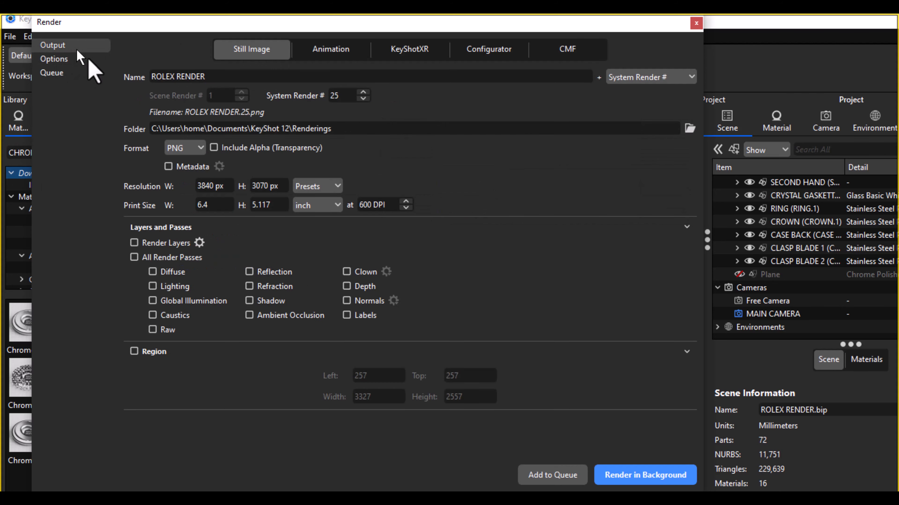
{"action": "left_click", "coordinate": [643, 476]}
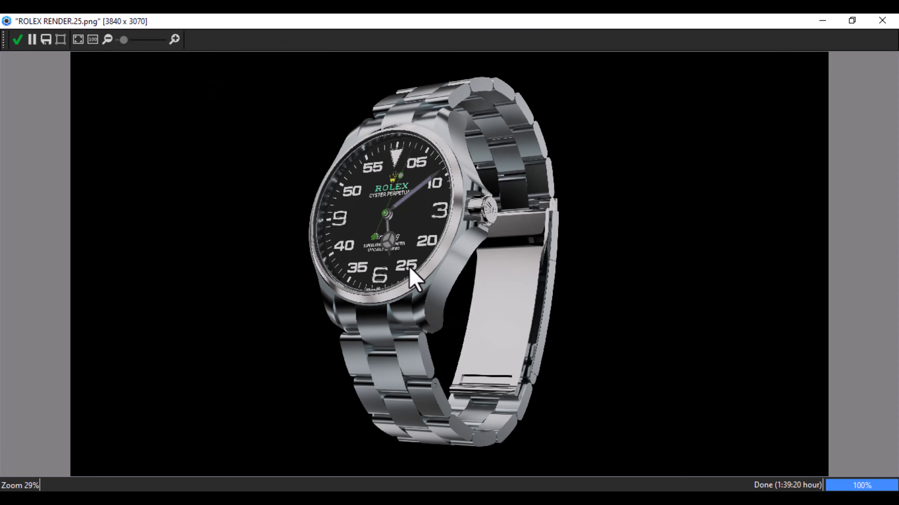
Step: Examine the finished watch render as a whole and in close-up, checking the dial, crown, case and bracelet
{"action": "scroll", "coordinate": [437, 245], "scroll_direction": "down", "scroll_amount": 2}
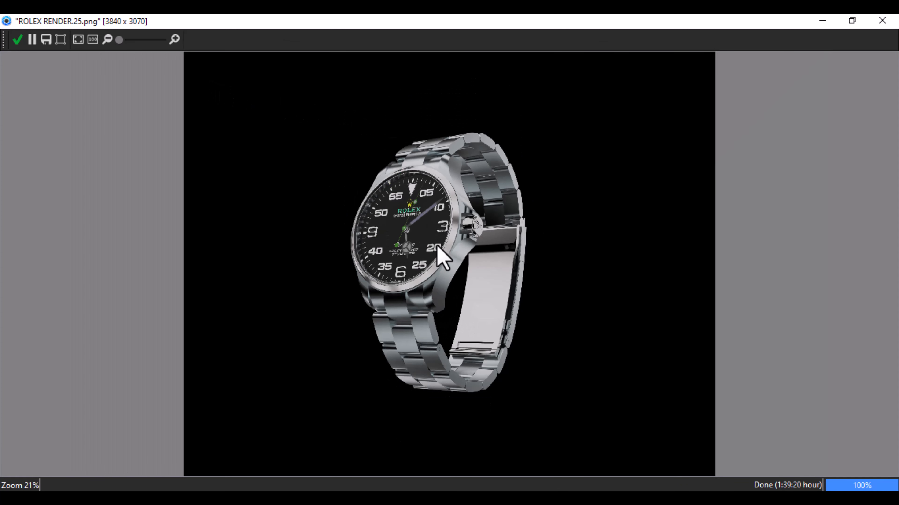
{"action": "scroll", "coordinate": [438, 248], "scroll_direction": "up", "scroll_amount": 5}
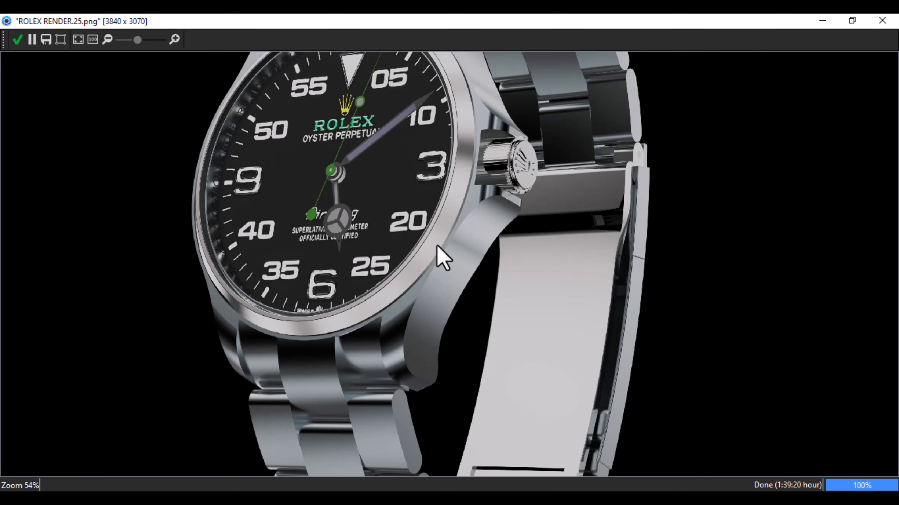
{"action": "scroll", "coordinate": [437, 246], "scroll_direction": "down", "scroll_amount": 5}
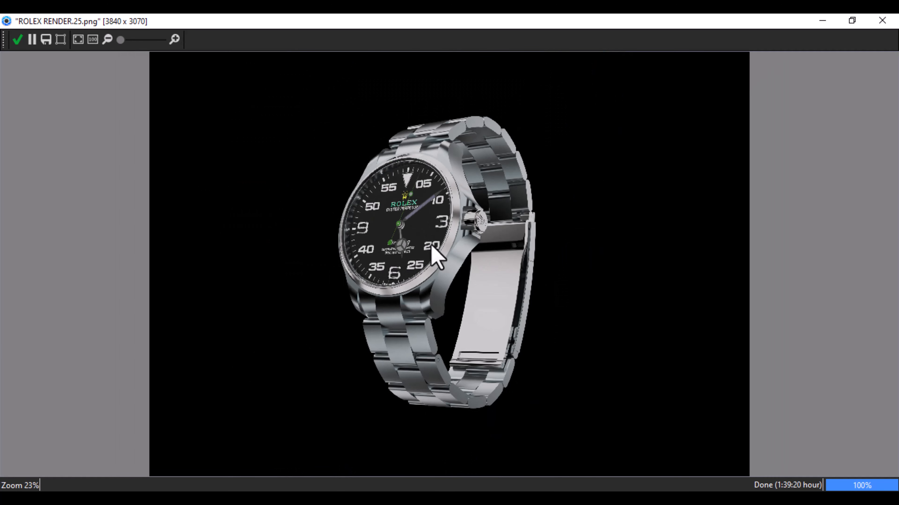
{"action": "scroll", "coordinate": [430, 246], "scroll_direction": "down", "scroll_amount": 1}
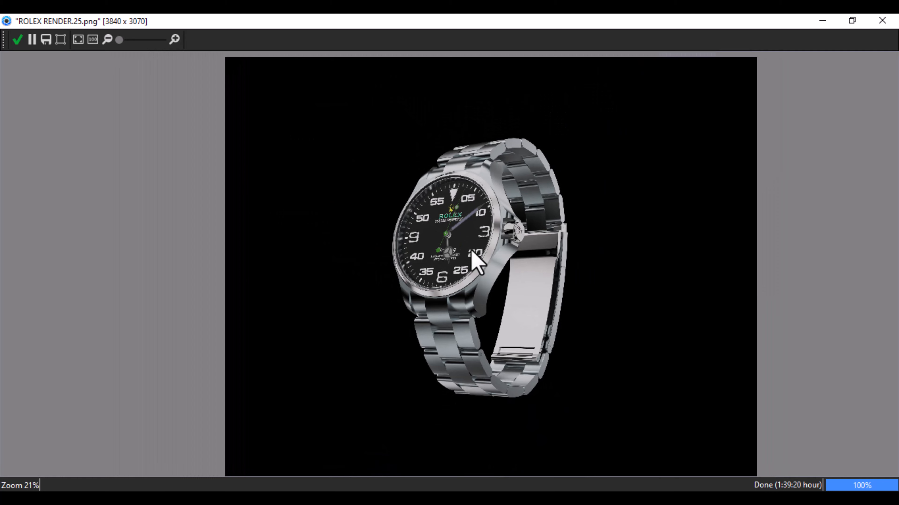
{"action": "scroll", "coordinate": [460, 252], "scroll_direction": "up", "scroll_amount": 1}
{"action": "scroll", "coordinate": [508, 259], "scroll_direction": "up", "scroll_amount": 1}
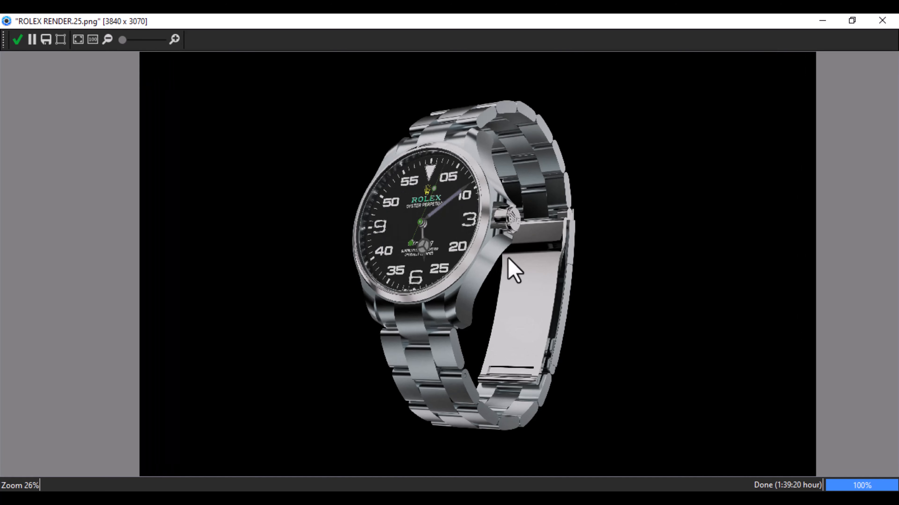
{"action": "scroll", "coordinate": [508, 259], "scroll_direction": "up", "scroll_amount": 2}
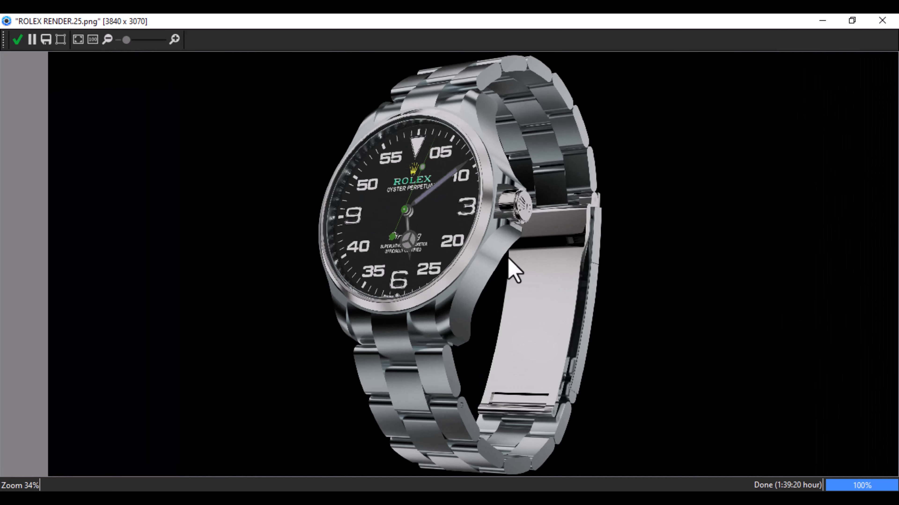
{"action": "scroll", "coordinate": [514, 271], "scroll_direction": "down", "scroll_amount": 1}
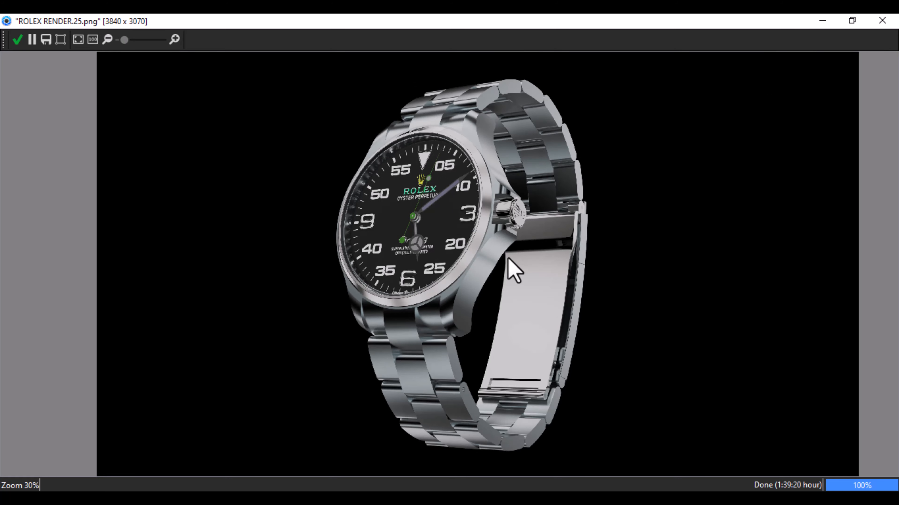
{"action": "scroll", "coordinate": [514, 272], "scroll_direction": "down", "scroll_amount": 2}
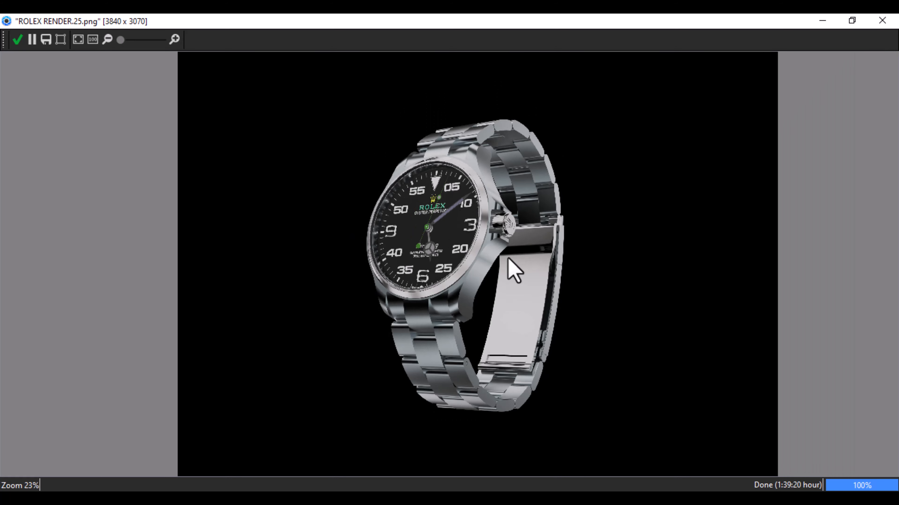
{"action": "scroll", "coordinate": [509, 259], "scroll_direction": "up", "scroll_amount": 6}
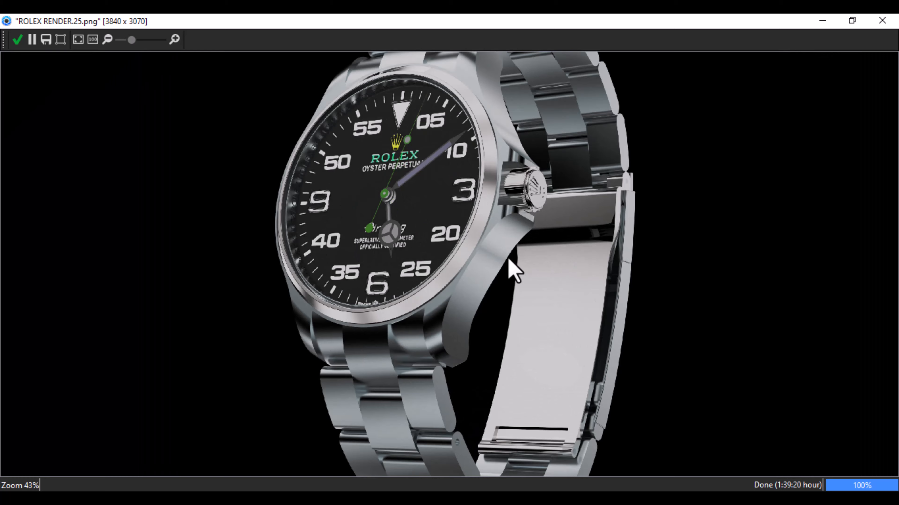
{"action": "scroll", "coordinate": [509, 260], "scroll_direction": "up", "scroll_amount": 2}
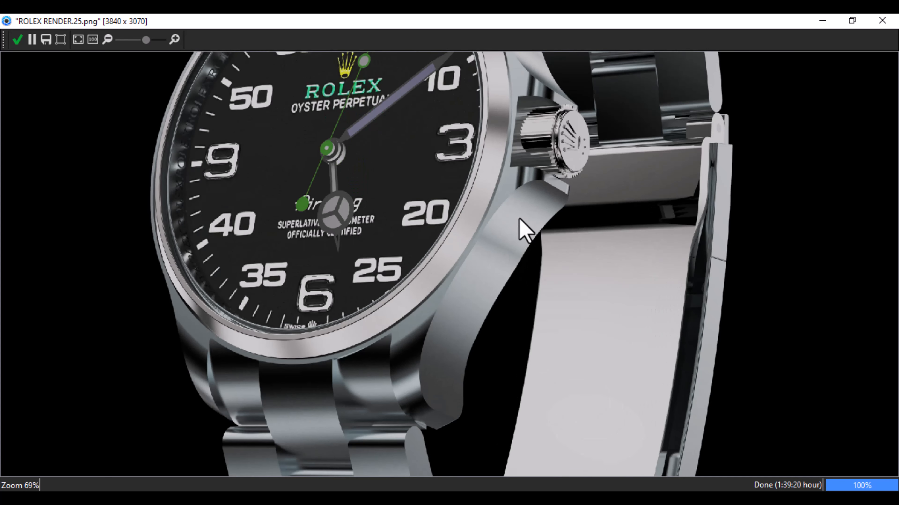
{"action": "left_click_drag", "start_coordinate": [518, 234], "coordinate": [569, 301]}
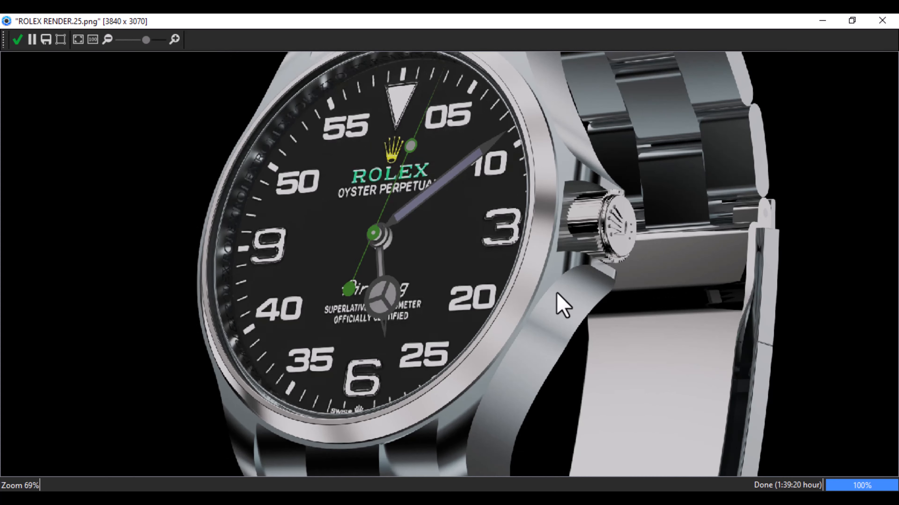
{"action": "scroll", "coordinate": [562, 307], "scroll_direction": "down", "scroll_amount": 2}
{"action": "scroll", "coordinate": [562, 307], "scroll_direction": "down", "scroll_amount": 3}
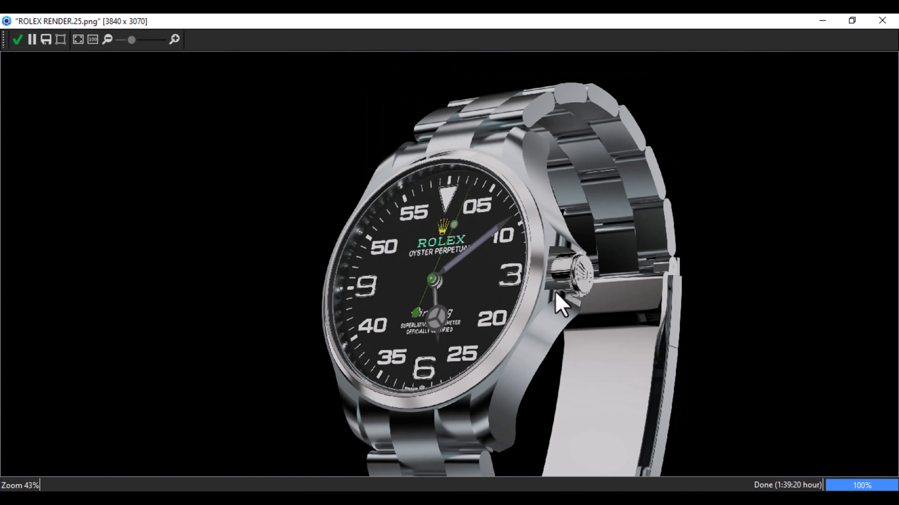
{"action": "scroll", "coordinate": [562, 305], "scroll_direction": "down", "scroll_amount": 2}
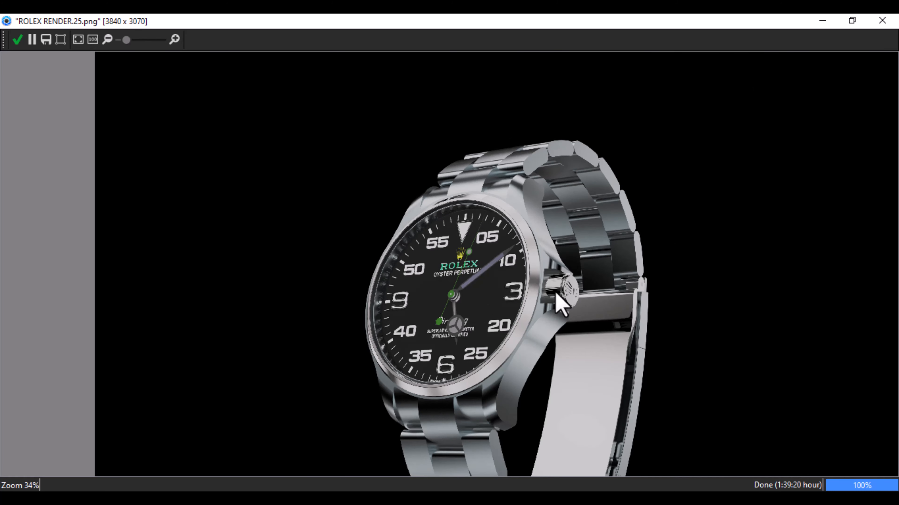
{"action": "scroll", "coordinate": [562, 305], "scroll_direction": "down", "scroll_amount": 1}
{"action": "scroll", "coordinate": [518, 281], "scroll_direction": "down", "scroll_amount": 2}
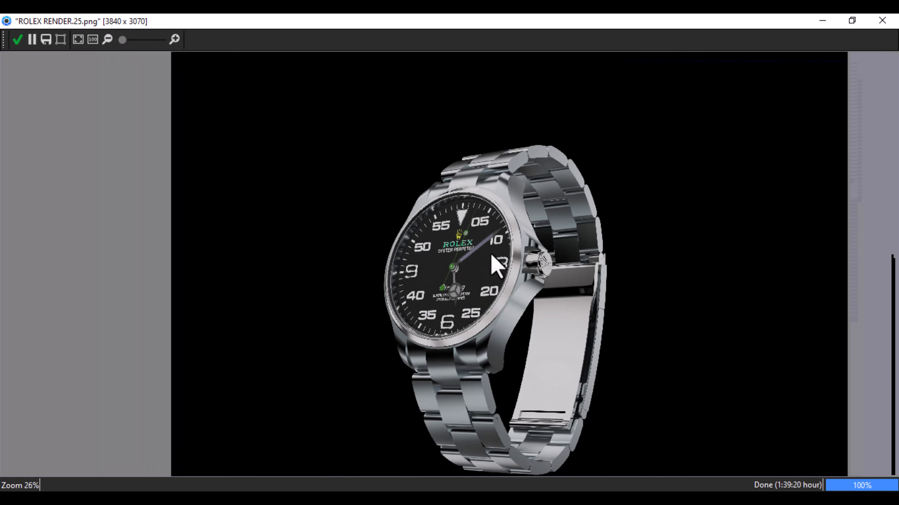
{"action": "middle_click_drag", "start_coordinate": [497, 266], "coordinate": [486, 255]}
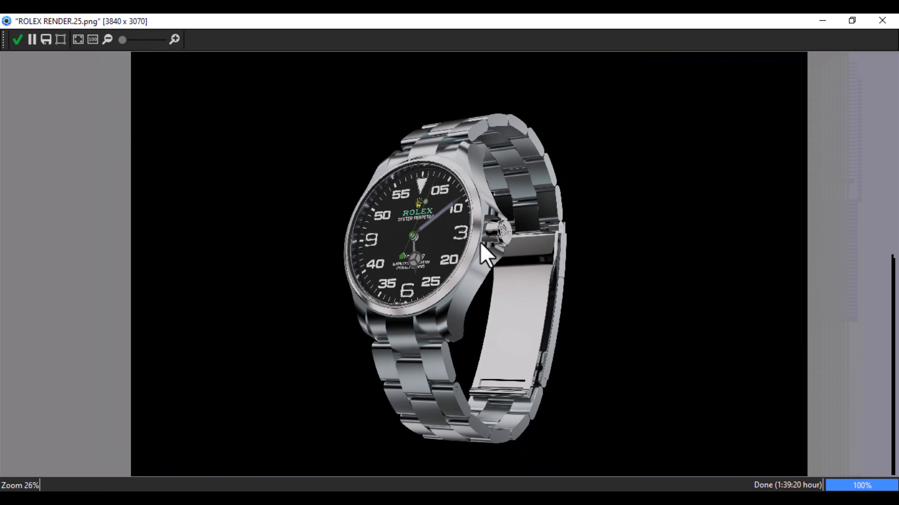